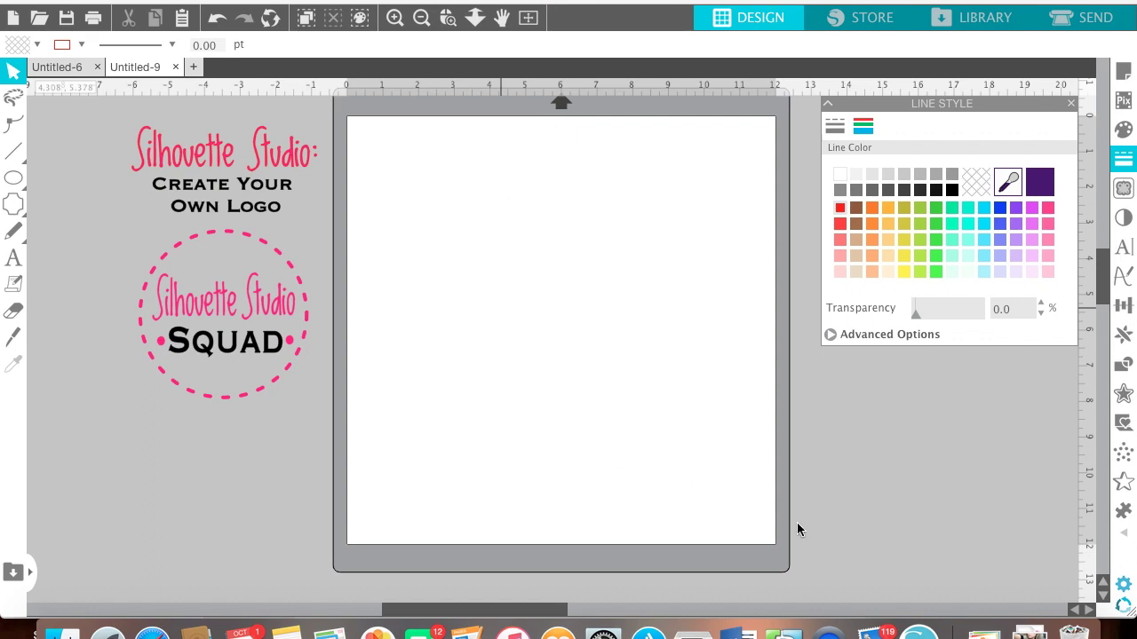
left_click(152, 259)
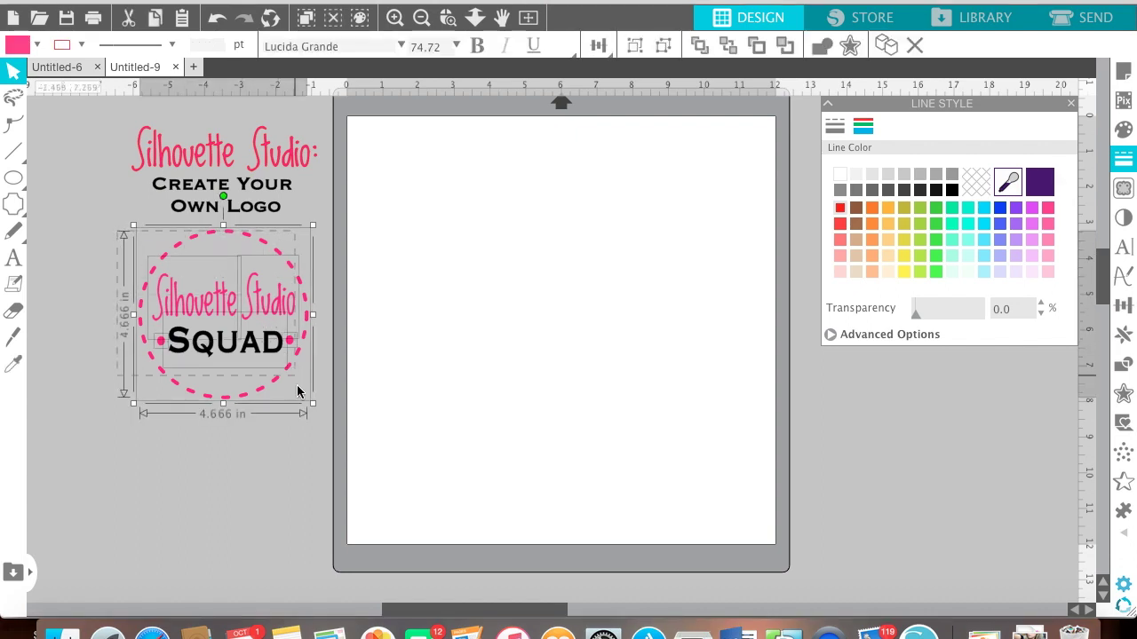
left_click(255, 443)
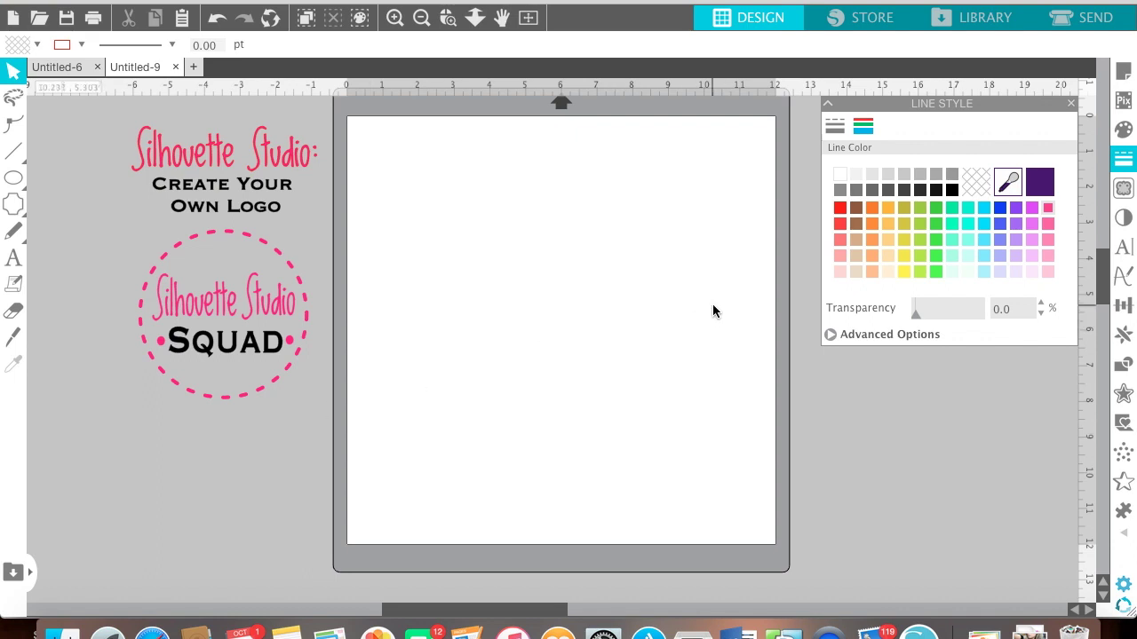
- Reveal the cutting mat grid at 67% in the page setup, and return the reveal to 0%
left_click(1121, 82)
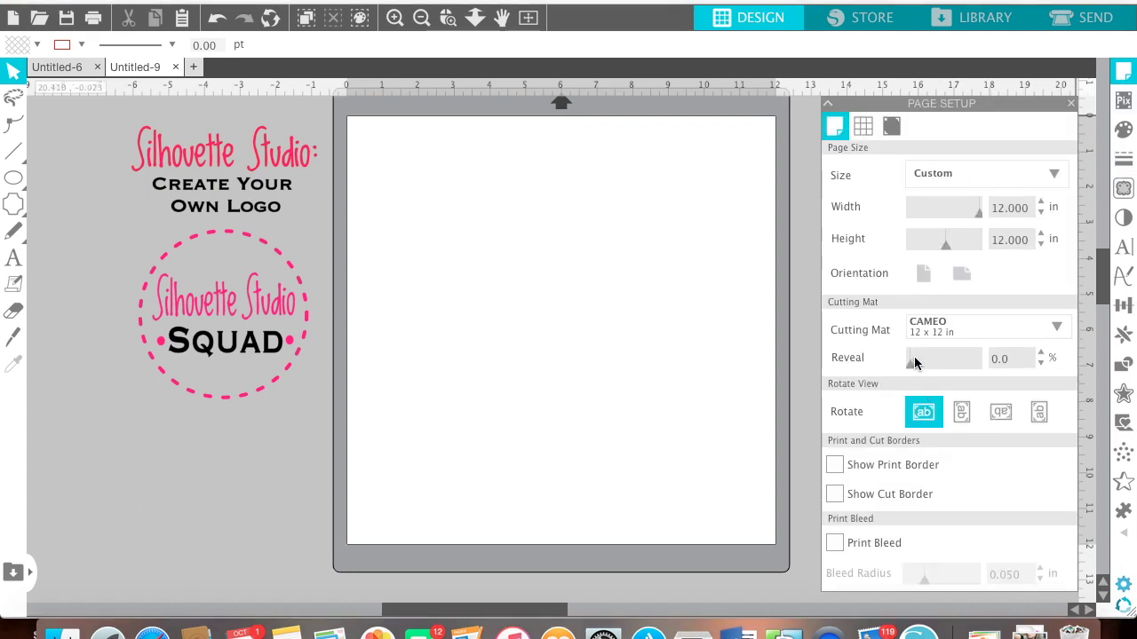
left_click_drag(908, 361, 957, 364)
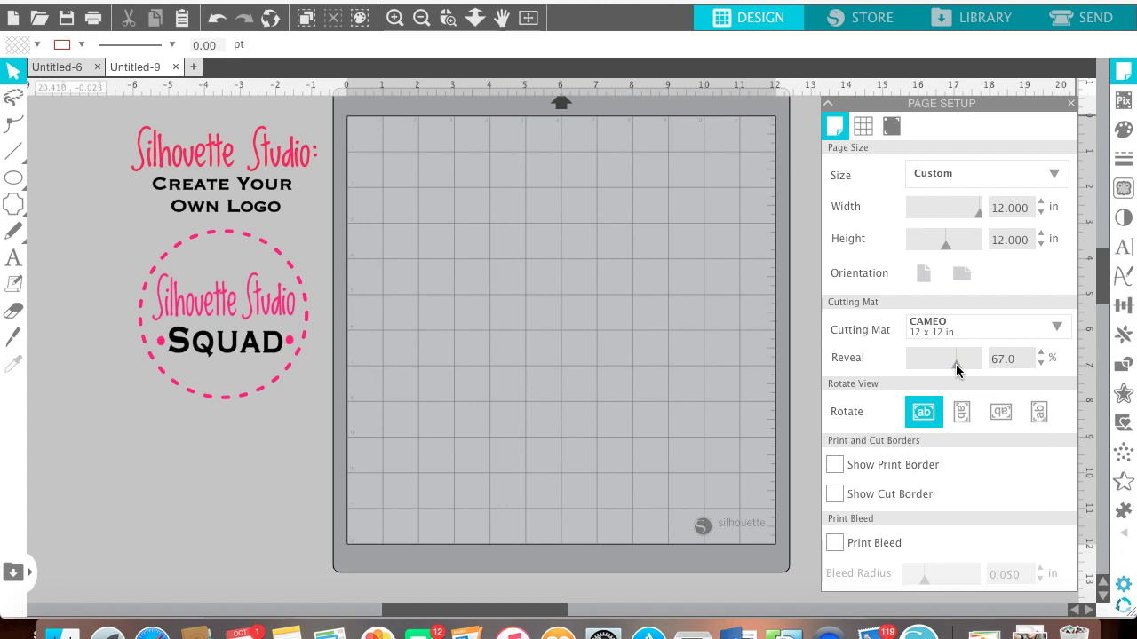
left_click_drag(956, 364, 908, 366)
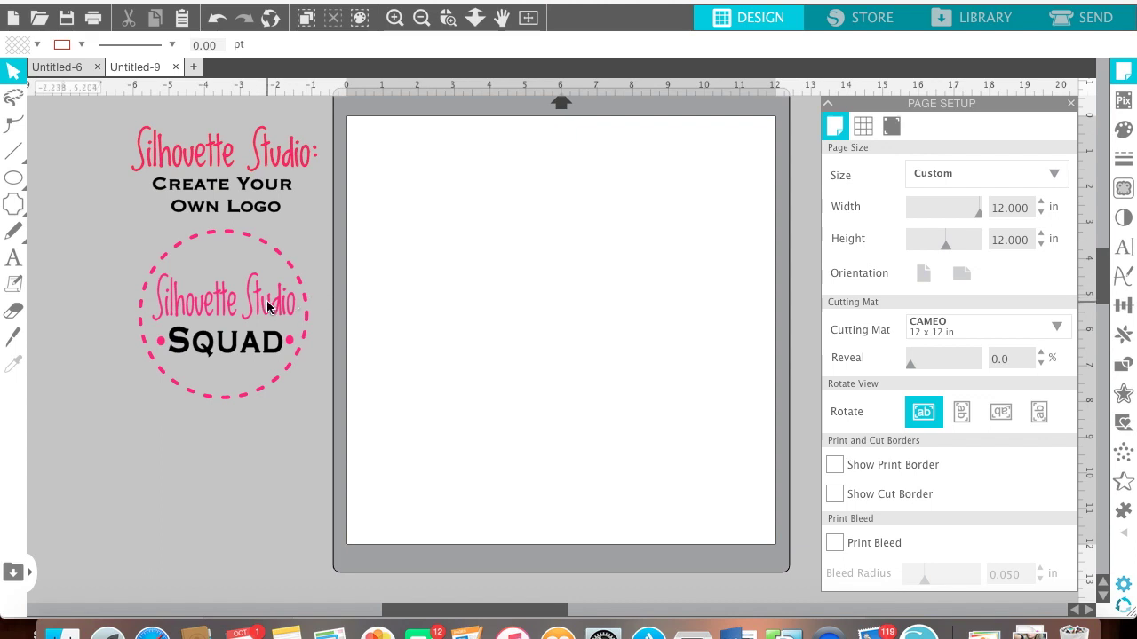
- Add a text line reading "Silhouette Studio" in the upper part of the blank page
left_click(14, 261)
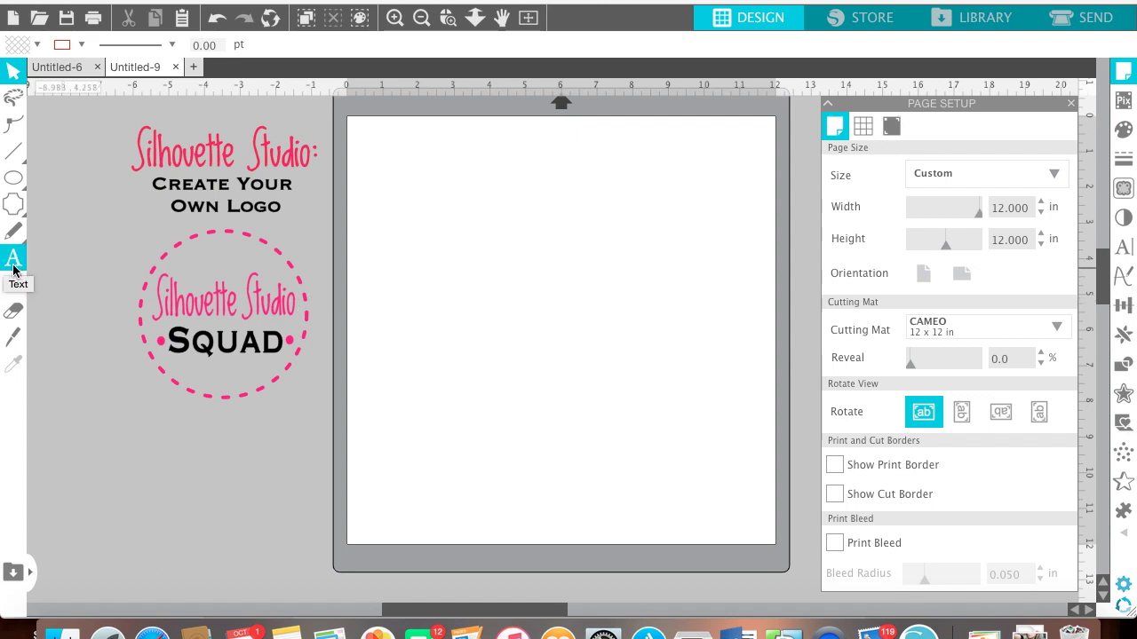
left_click(396, 250)
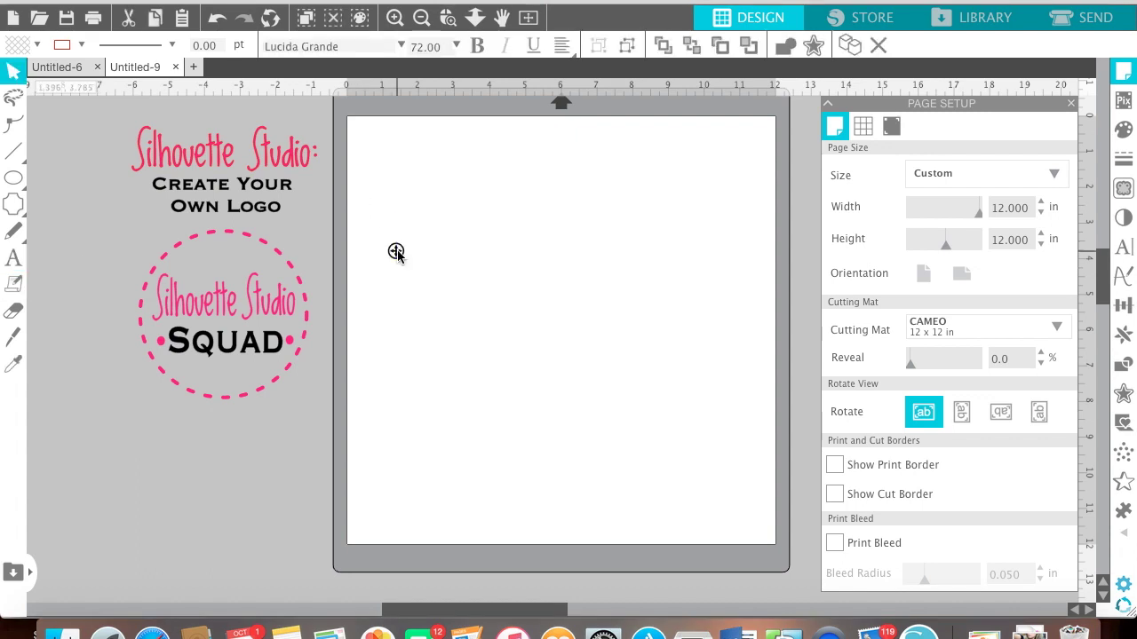
type("Sil")
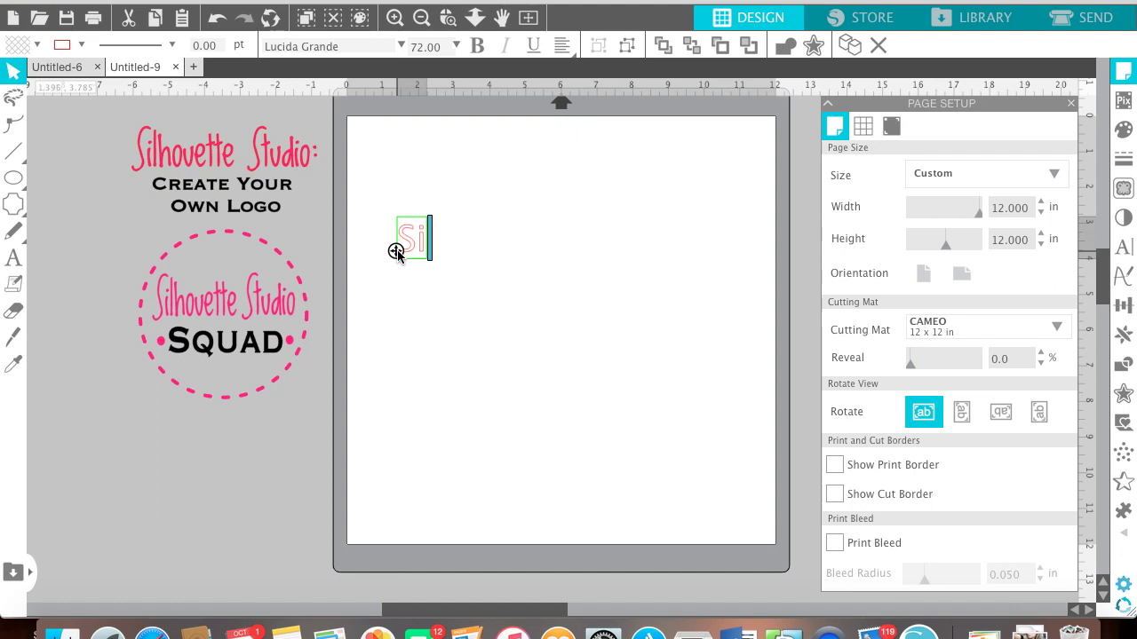
type("hou")
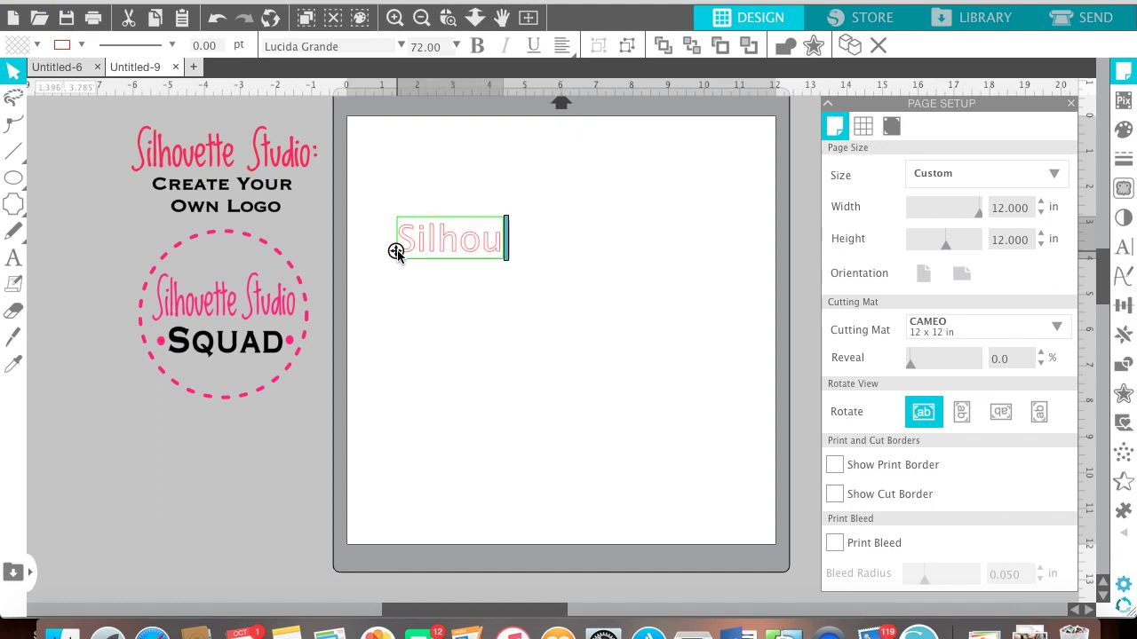
type("ette")
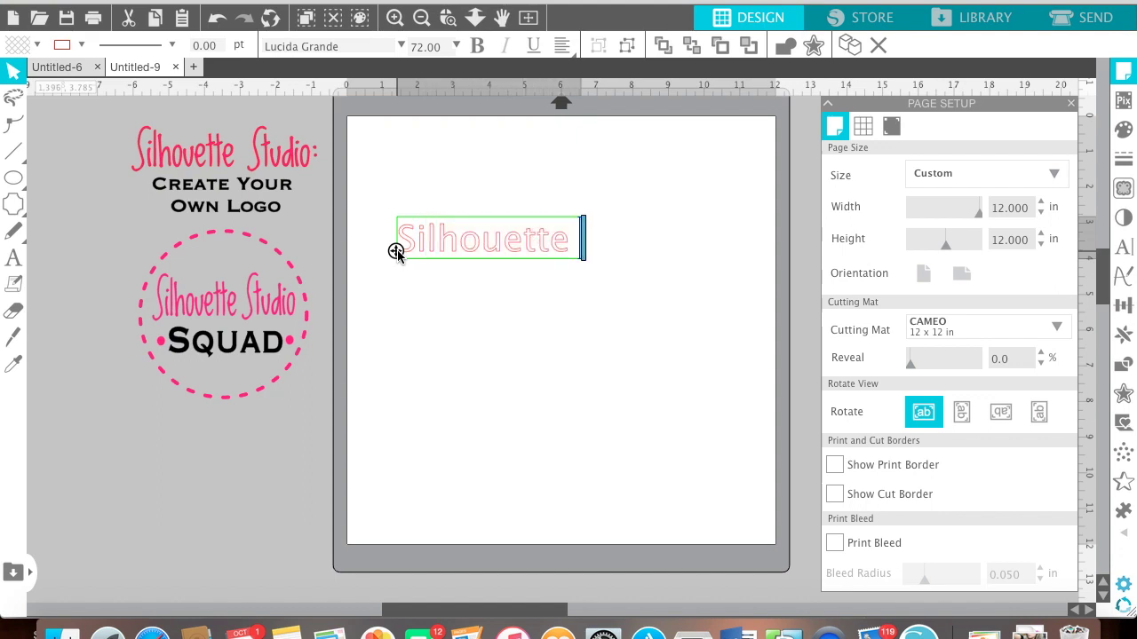
type(" Studio")
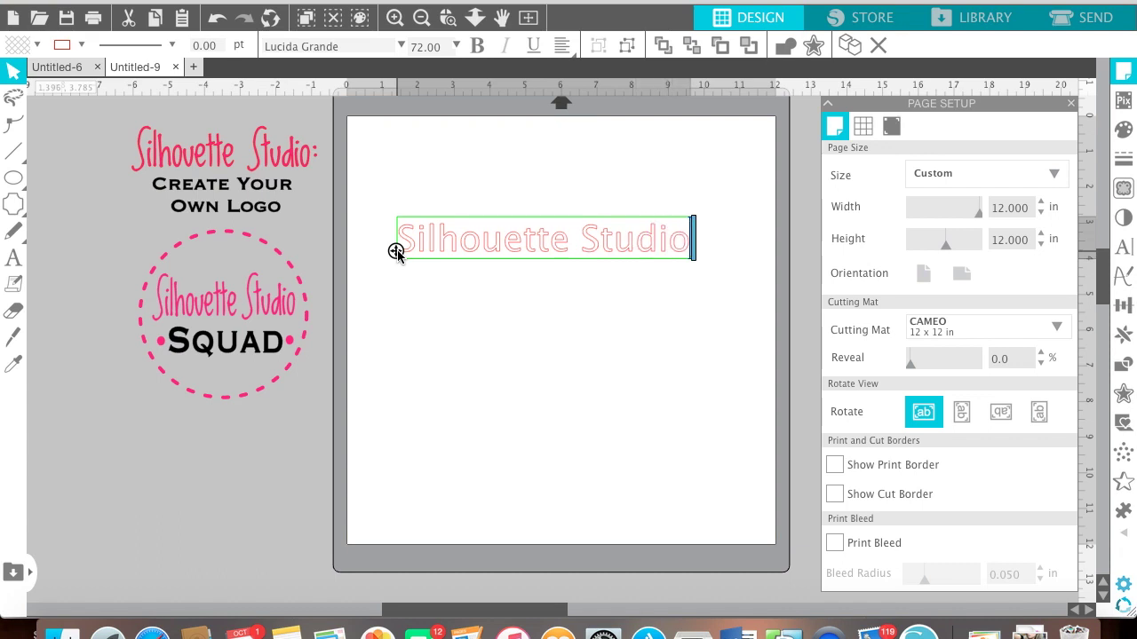
left_click(533, 352)
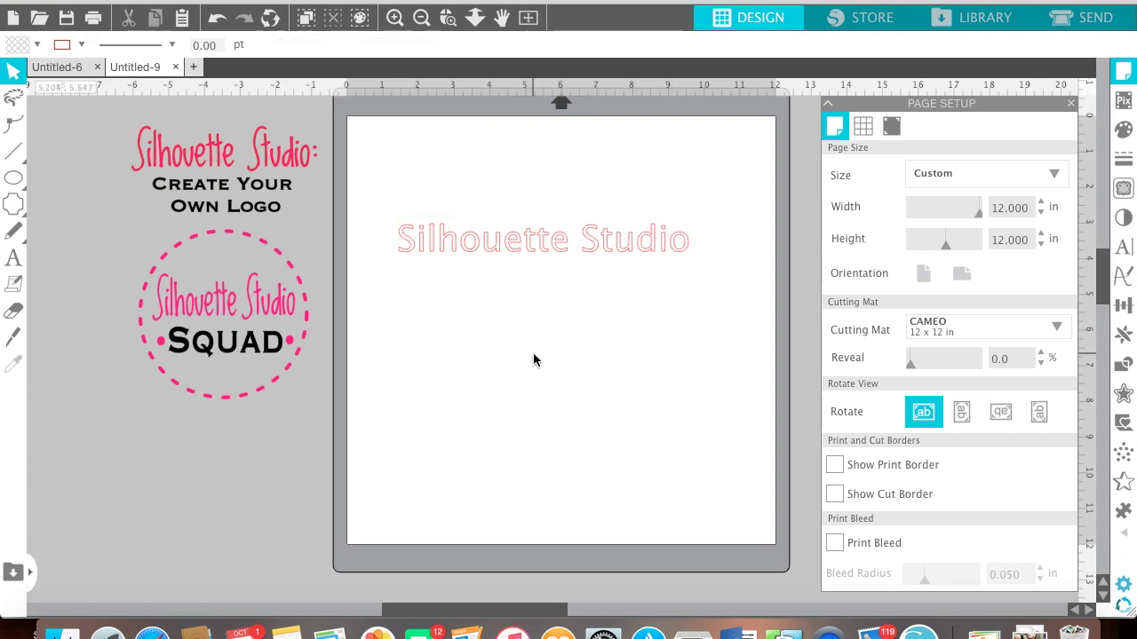
- Change the Silhouette Studio text's font to Loved by the King and enlarge it proportionally to about 7.28 in wide
left_click(540, 246)
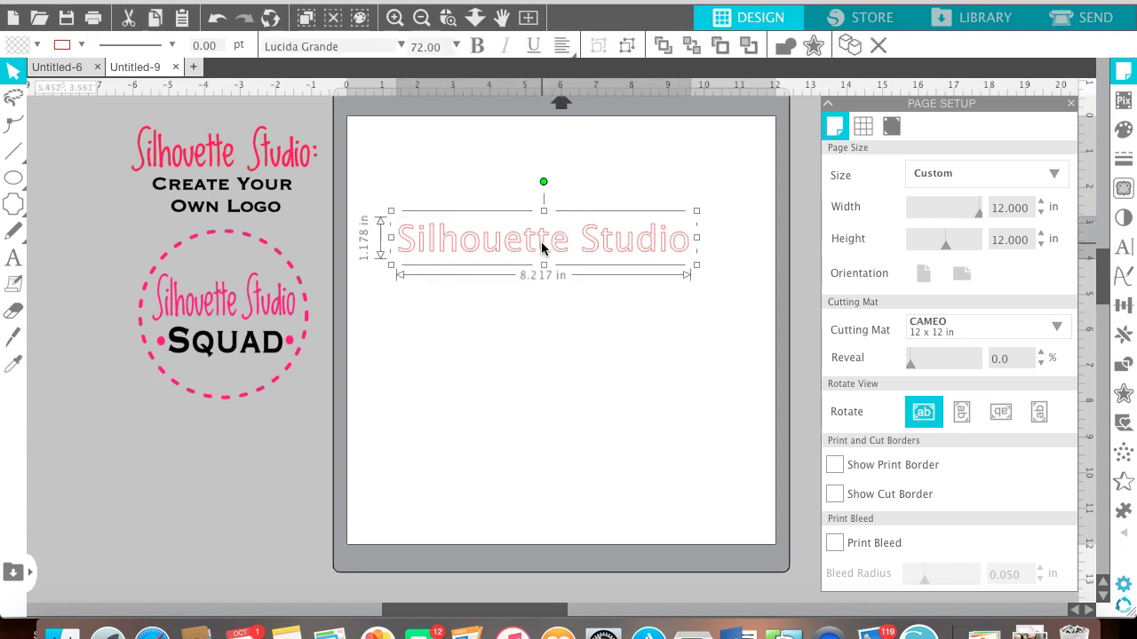
left_click(1123, 248)
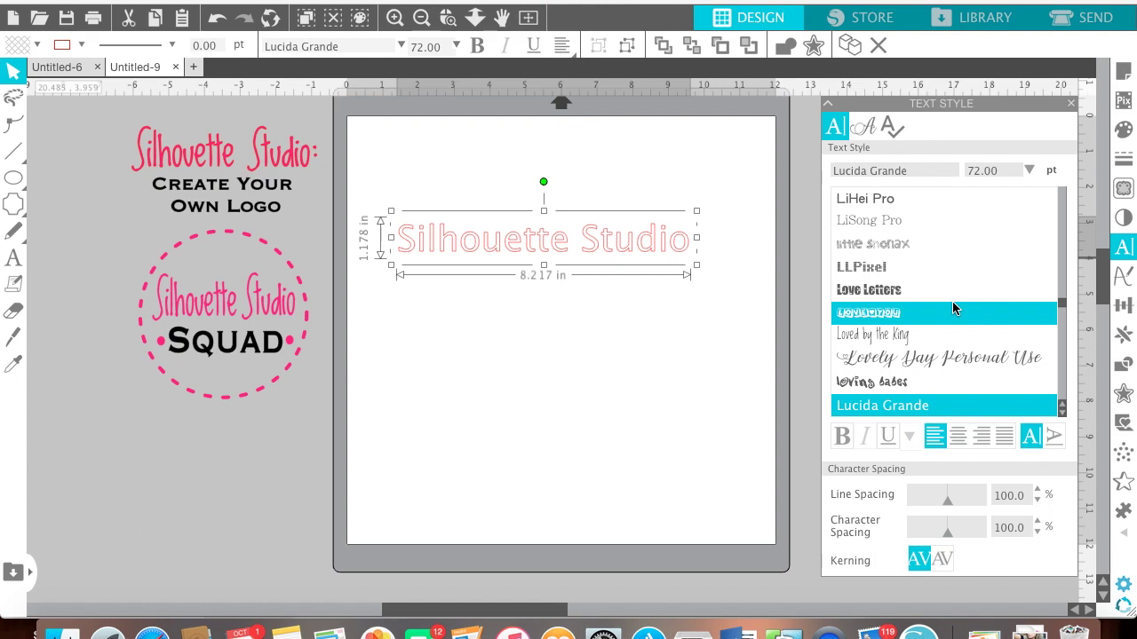
scroll(953, 308, "down", 6)
scroll(953, 308, "up", 3)
scroll(953, 308, "up", 4)
scroll(951, 304, "down", 4)
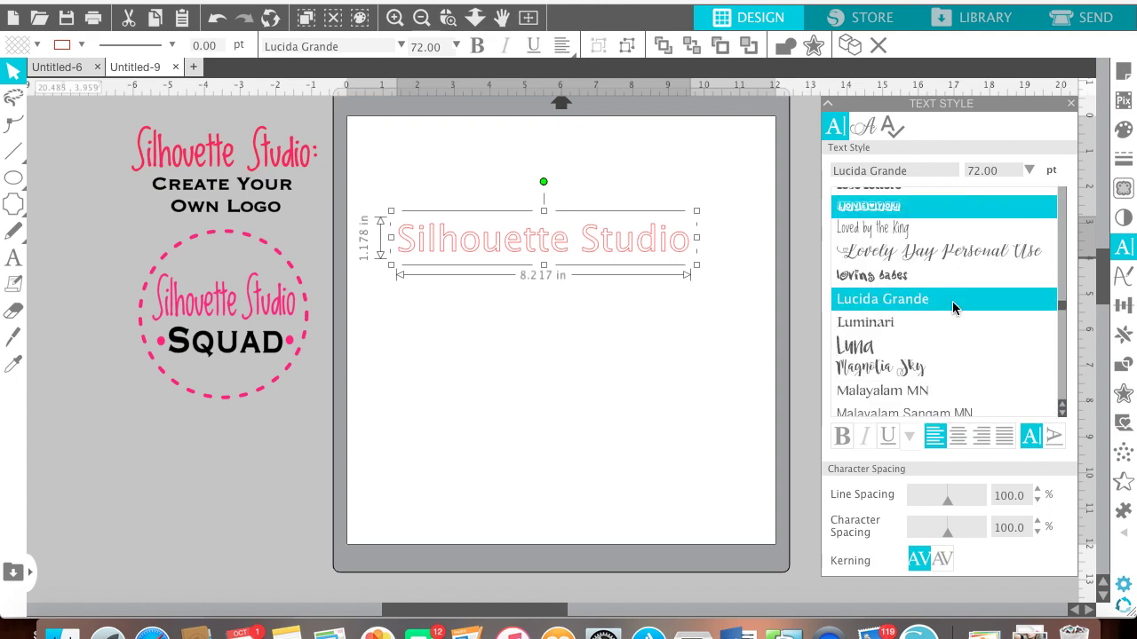
left_click(908, 326)
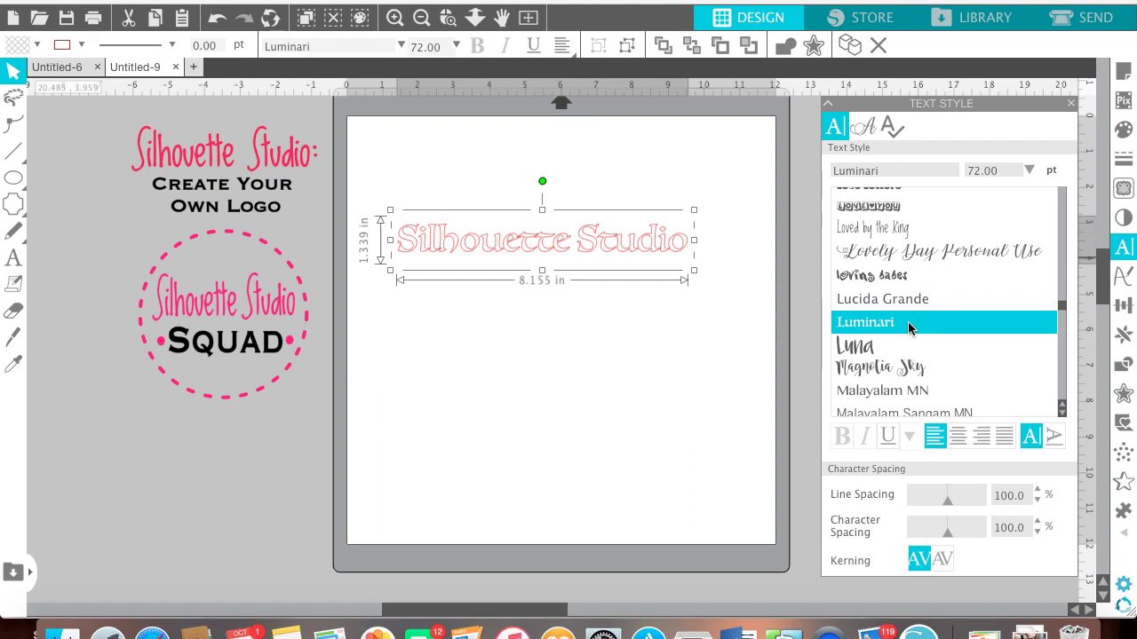
left_click(909, 300)
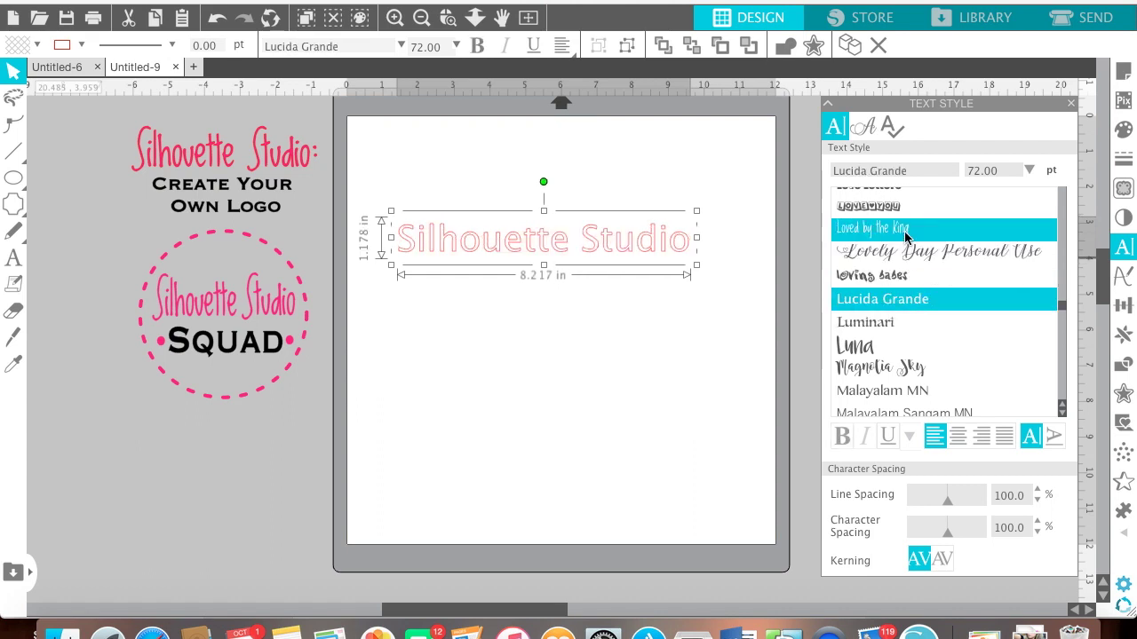
left_click(905, 233)
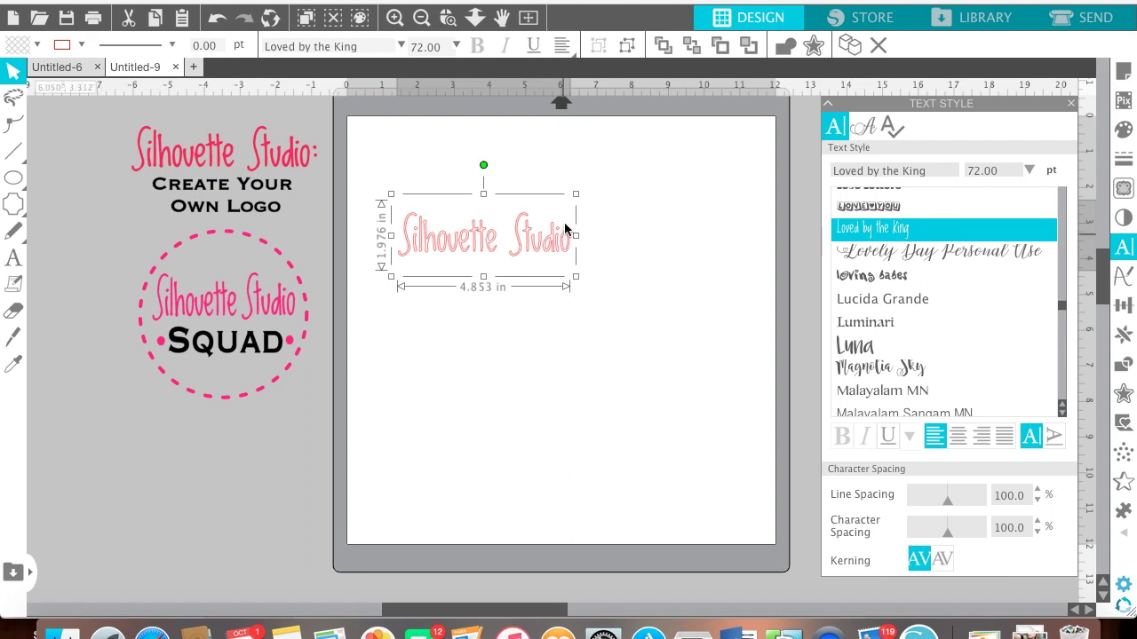
left_click_drag(576, 194, 664, 158)
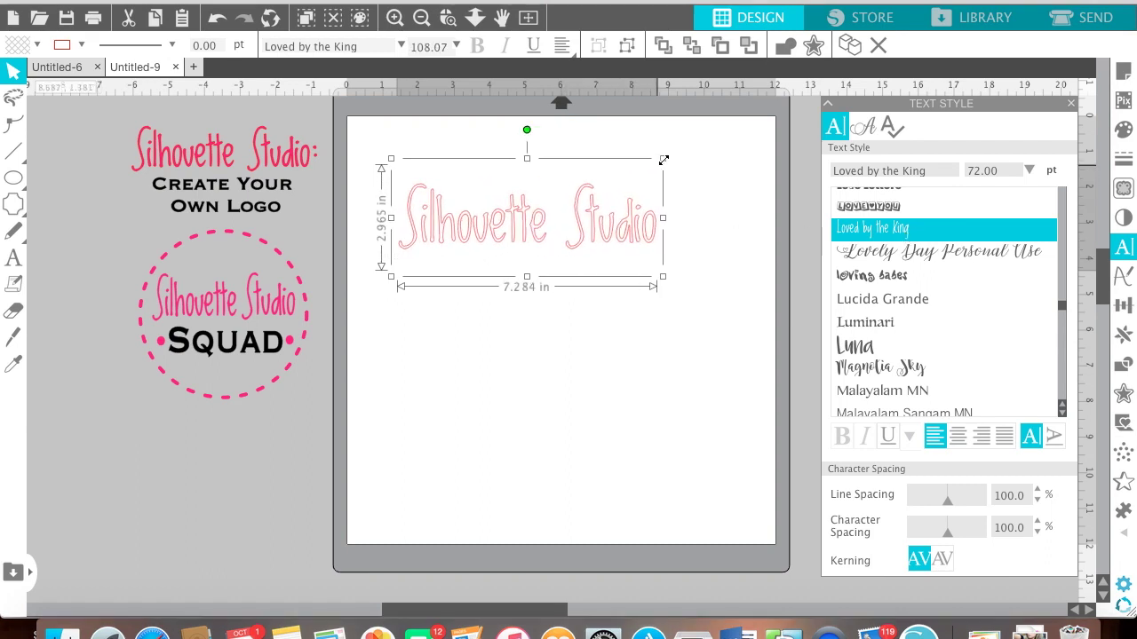
left_click(585, 300)
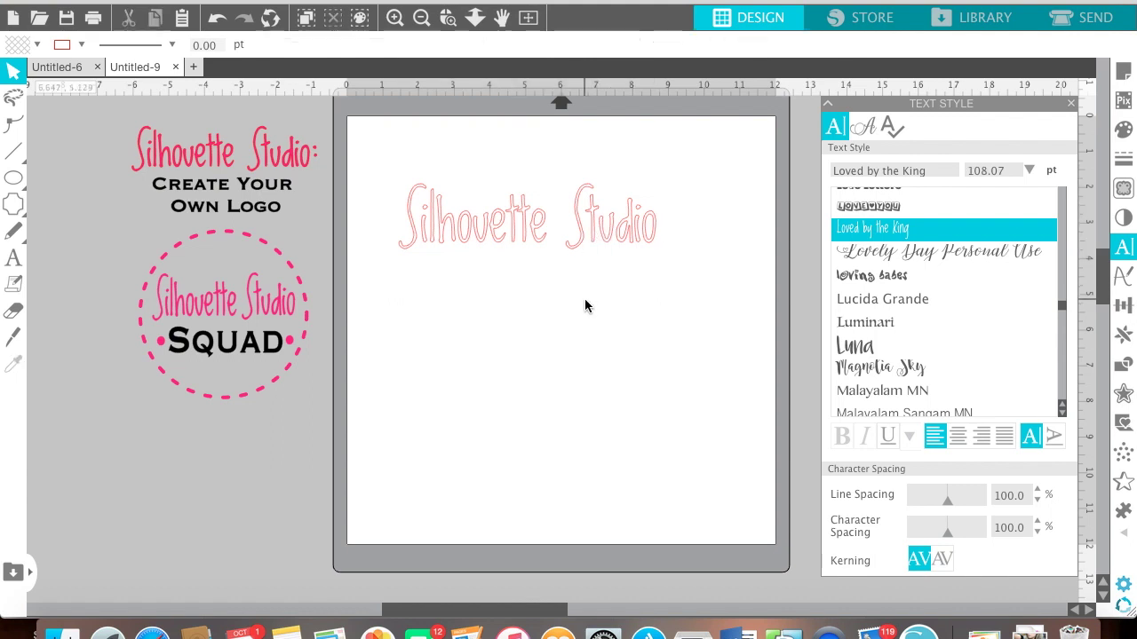
- Fill the Silhouette Studio text with the hot pink swatch and move it slightly toward the page's centre
left_click(590, 233)
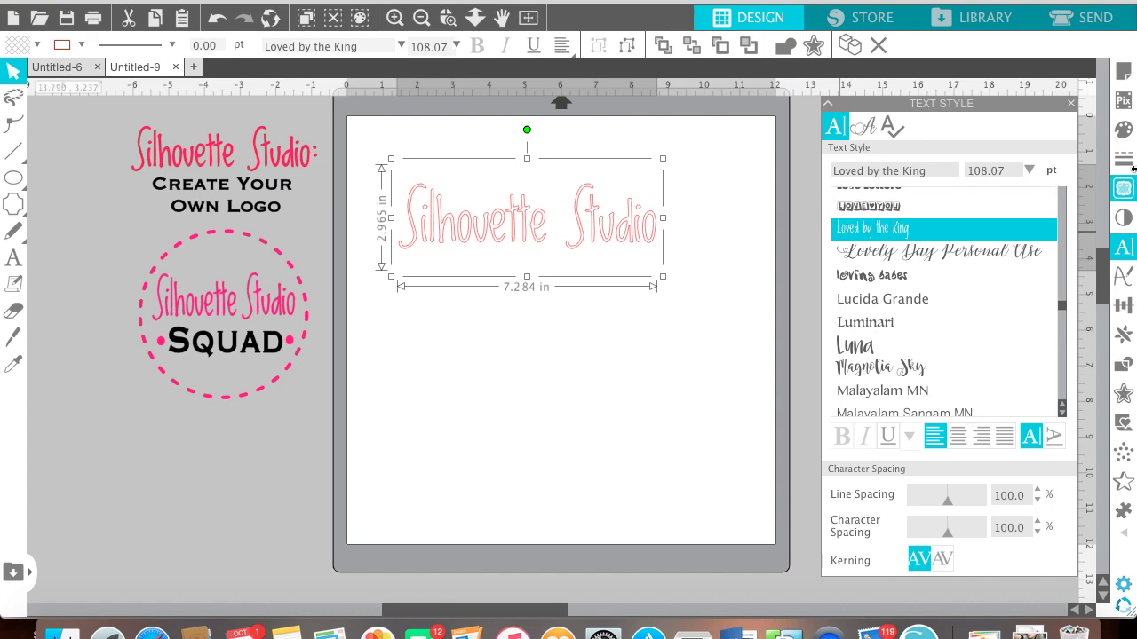
left_click(1126, 140)
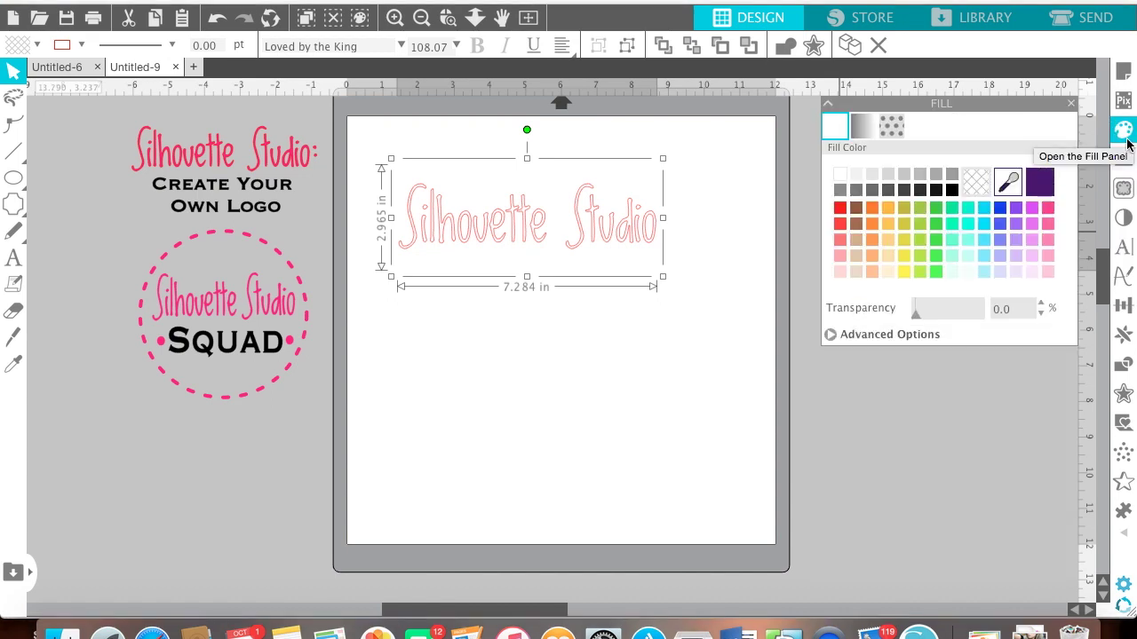
left_click(1049, 208)
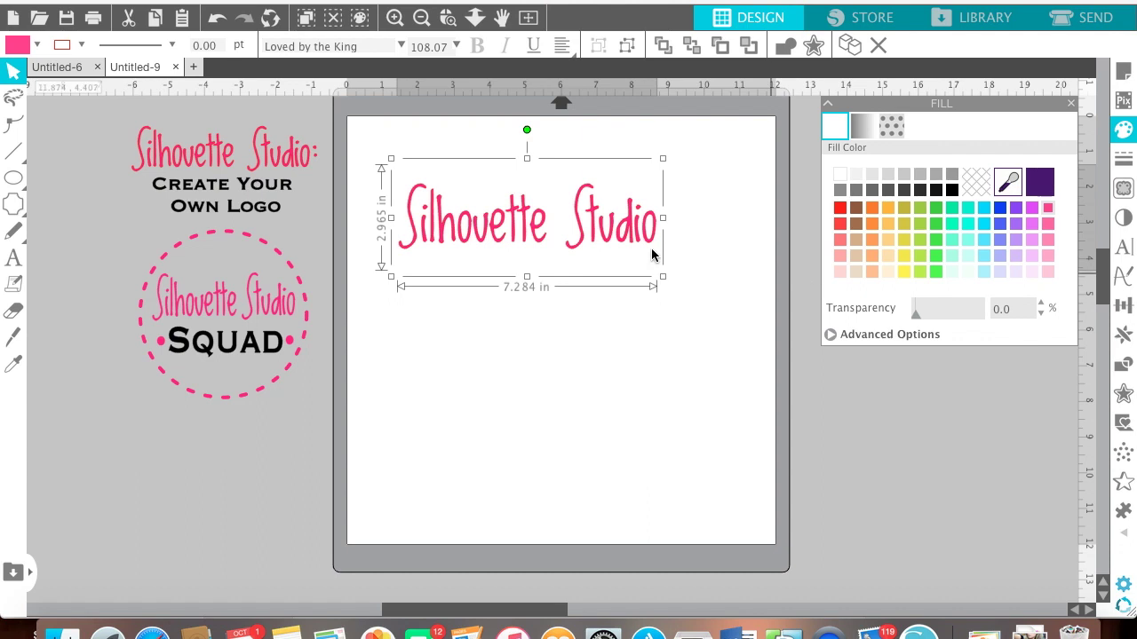
left_click_drag(533, 236, 557, 248)
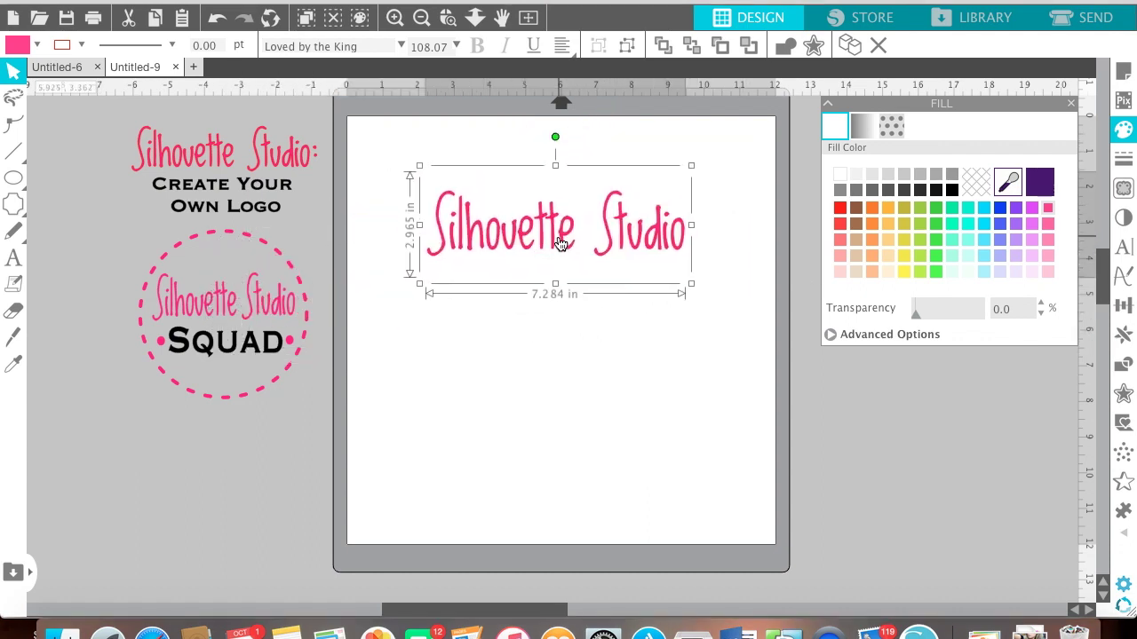
- Change the text's fill to the custom pink FE33B5 with the advanced colour options
left_click(831, 334)
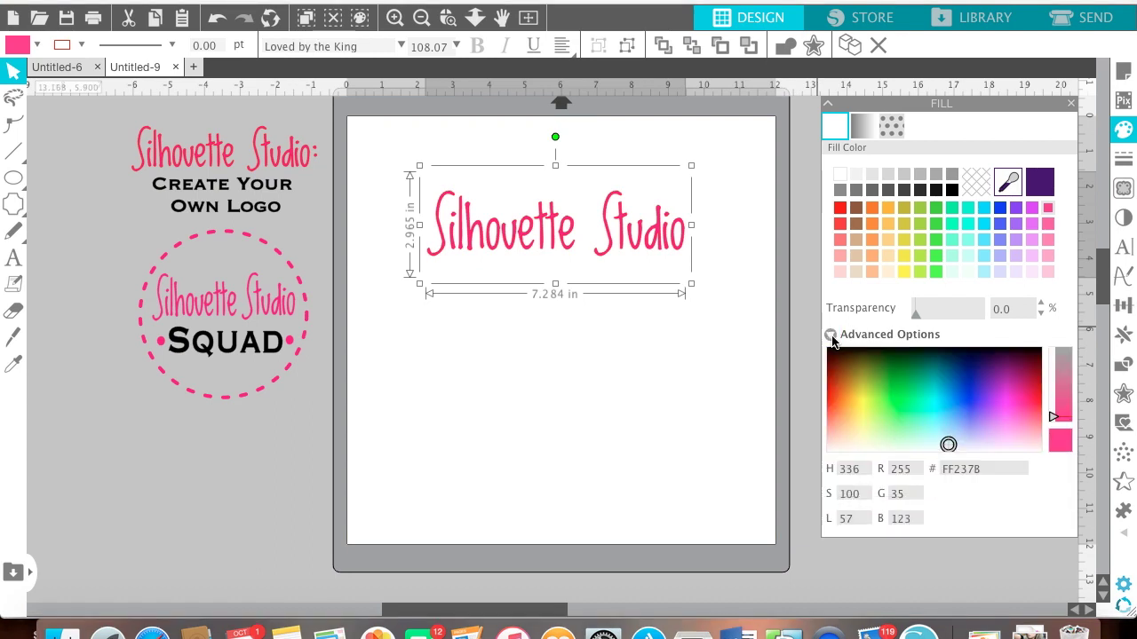
left_click(831, 336)
left_click(831, 335)
mouse_move(948, 446)
left_mouse_down()
mouse_move(997, 388)
mouse_move(1015, 388)
mouse_move(1019, 410)
left_mouse_up()
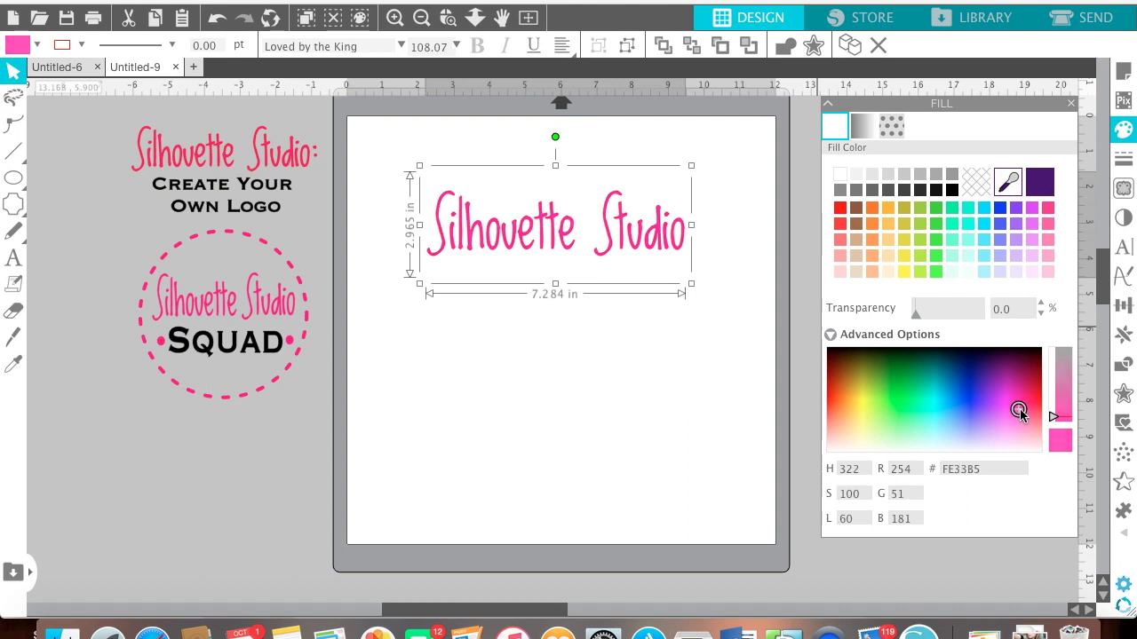
left_click_drag(1020, 410, 1018, 409)
left_click(634, 362)
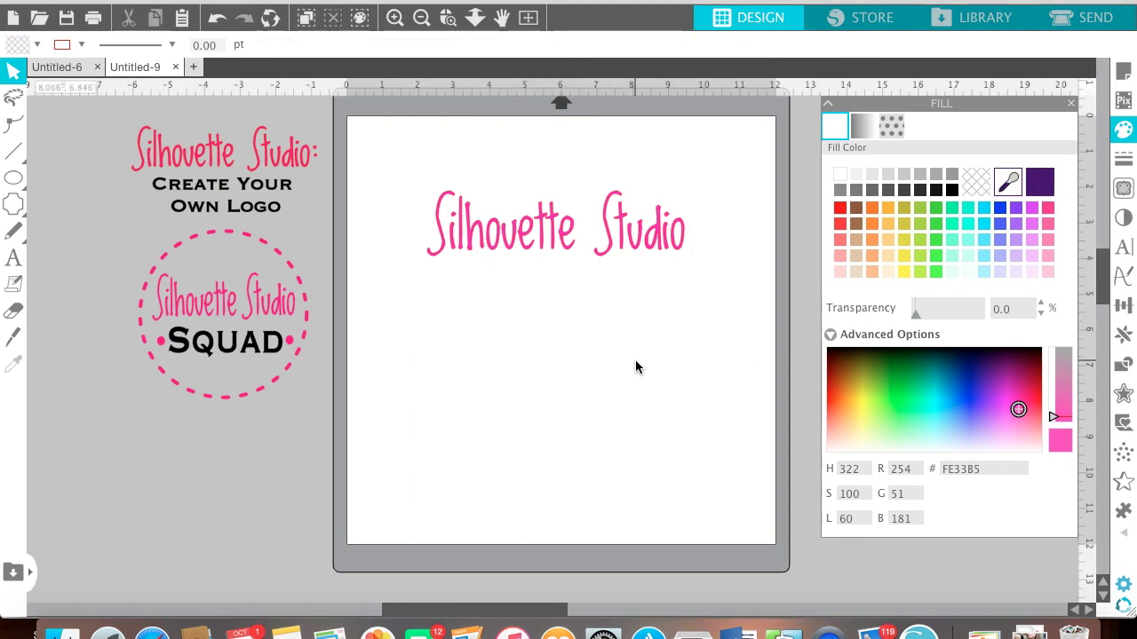
- Set the Silhouette Studio text's line colour to pink and shift it to the custom shade FE44C9
left_click(612, 246)
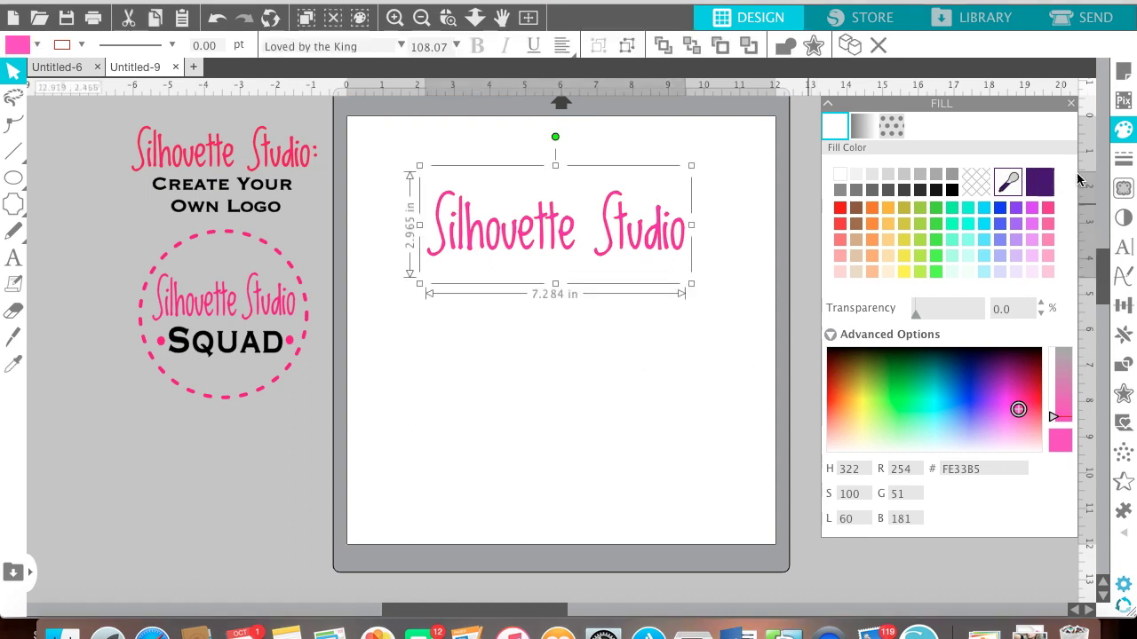
left_click(1121, 159)
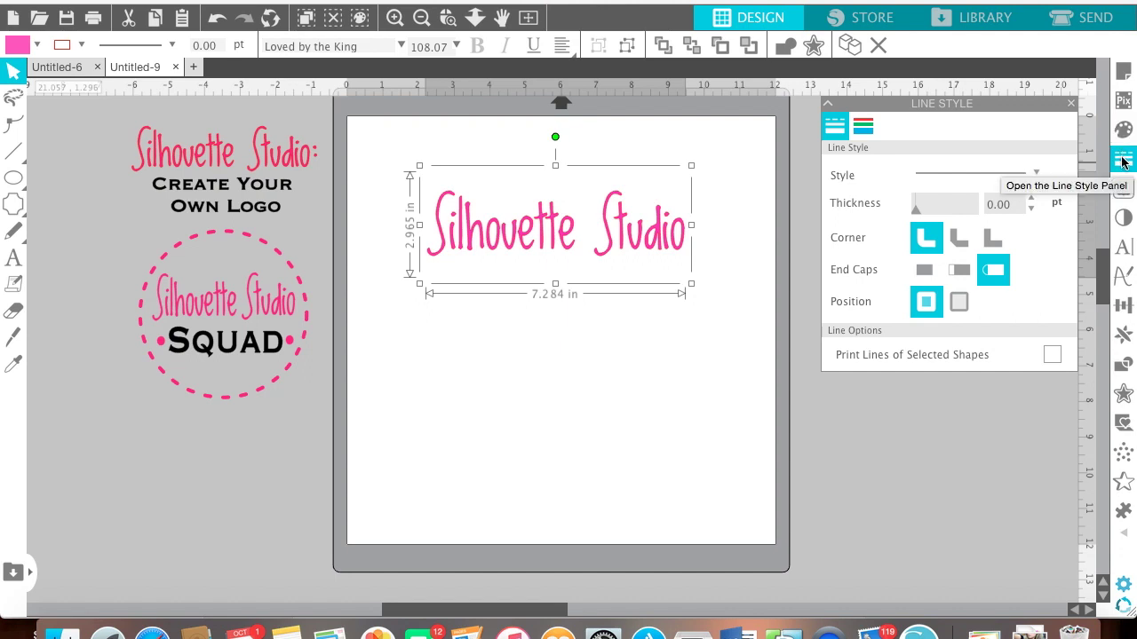
left_click(866, 134)
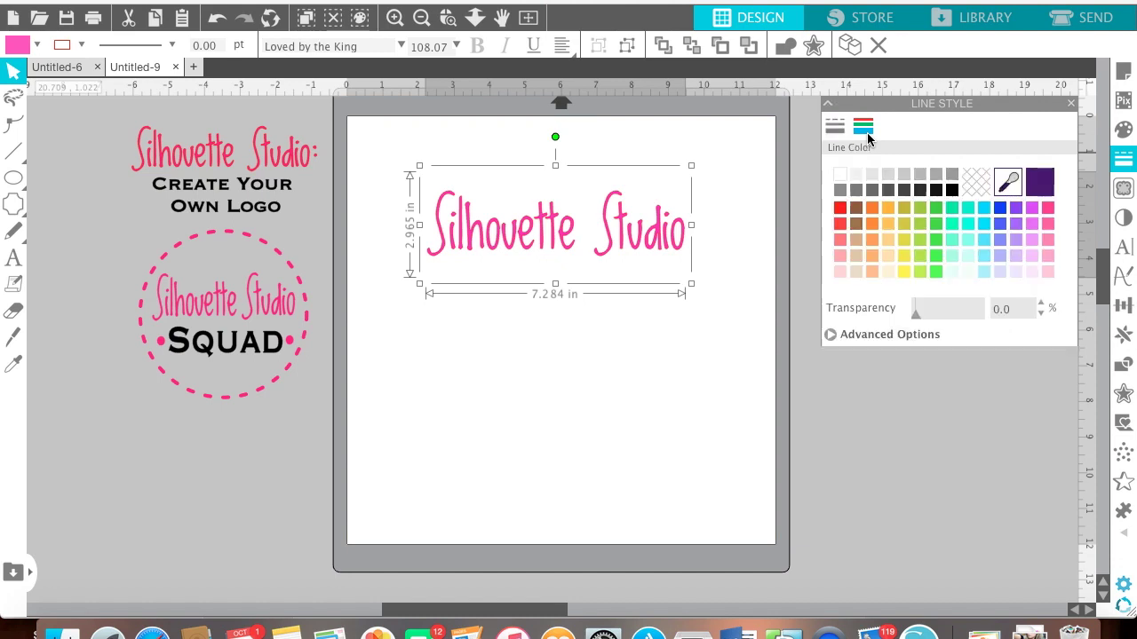
left_click(1048, 209)
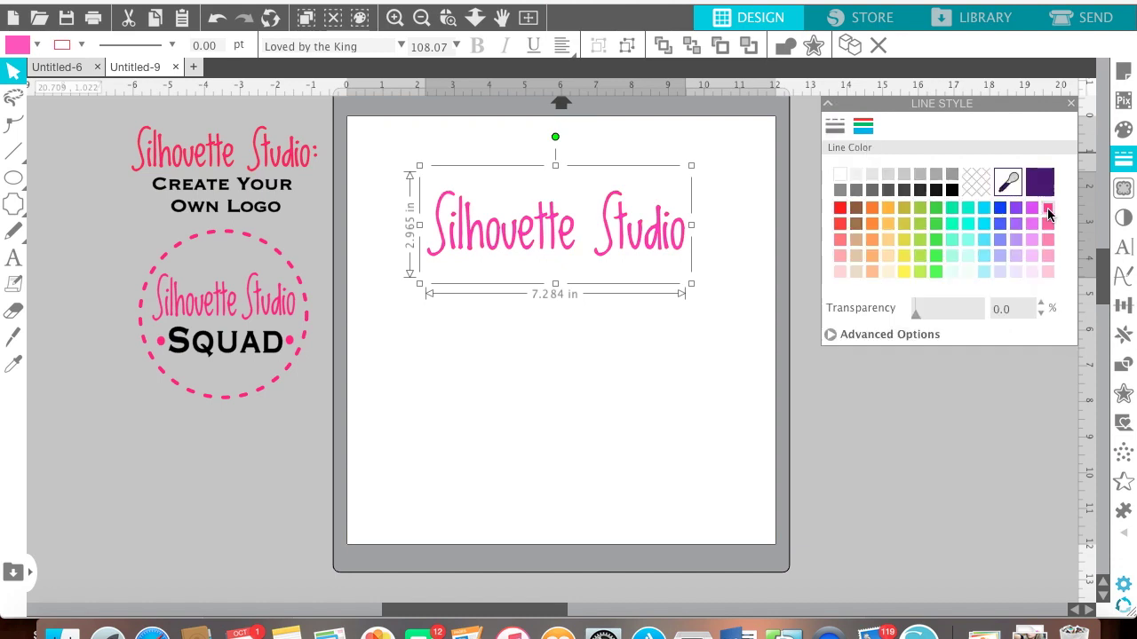
left_click(830, 335)
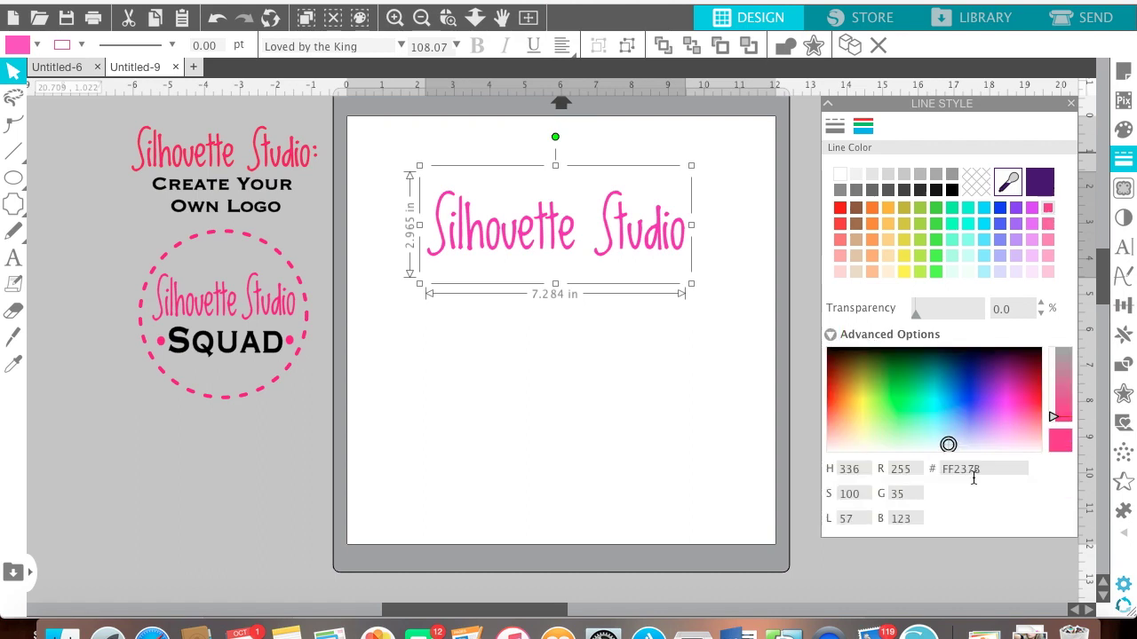
mouse_move(946, 444)
left_mouse_down()
mouse_move(1018, 386)
mouse_move(1012, 376)
mouse_move(1016, 412)
left_mouse_up()
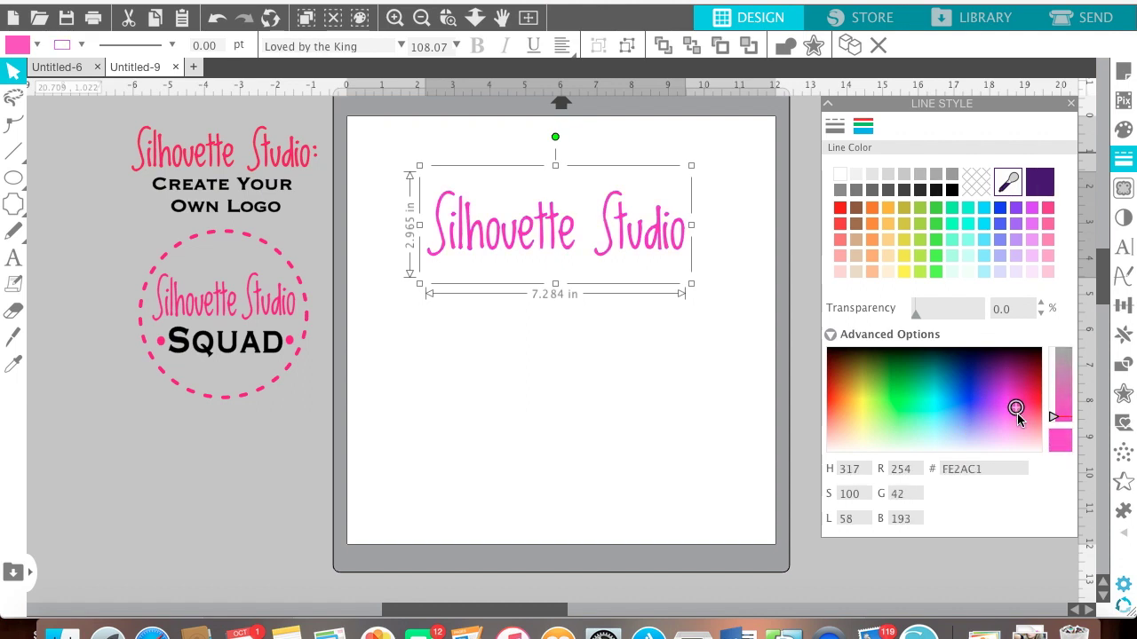
left_click(546, 382)
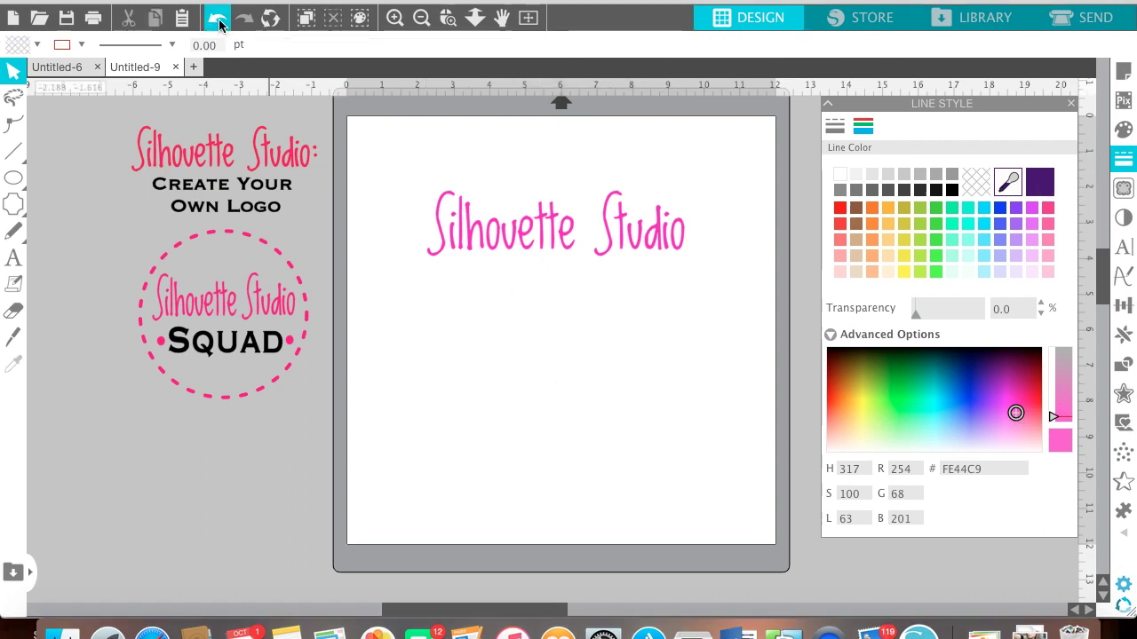
- Undo the last custom line colour changes on the Silhouette Studio text and deselect it
left_click(218, 18)
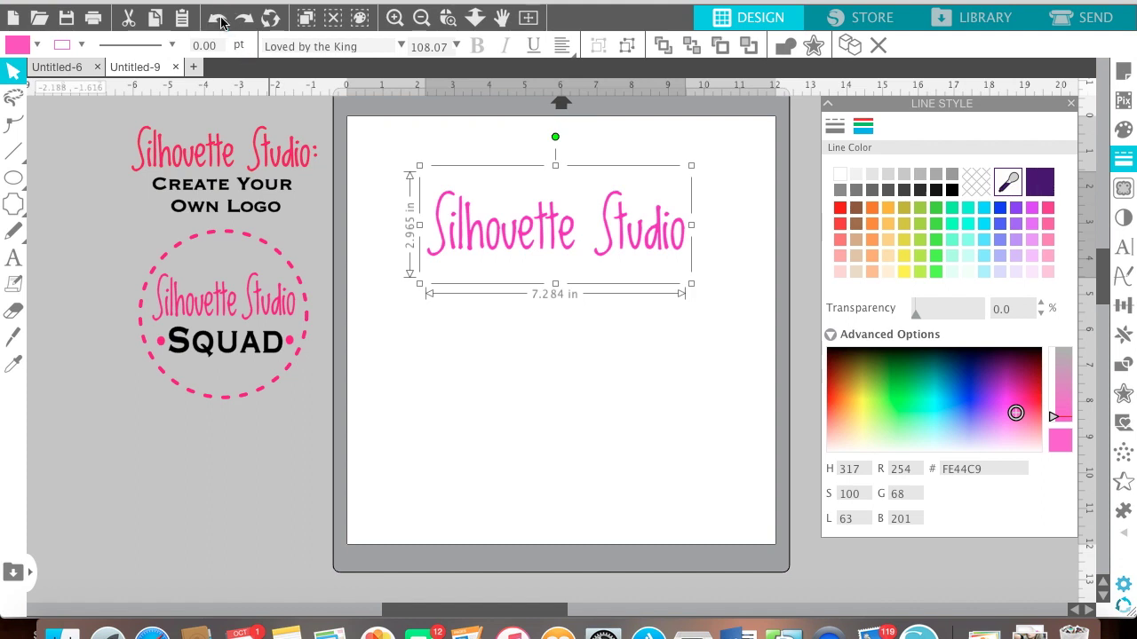
left_click(214, 18)
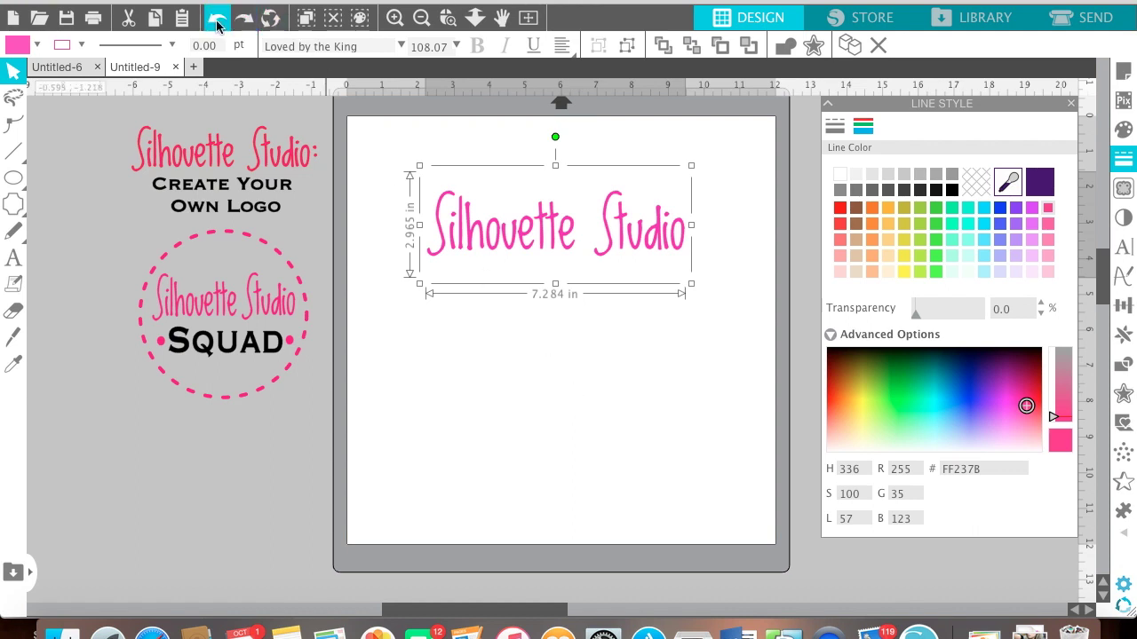
left_click(534, 399)
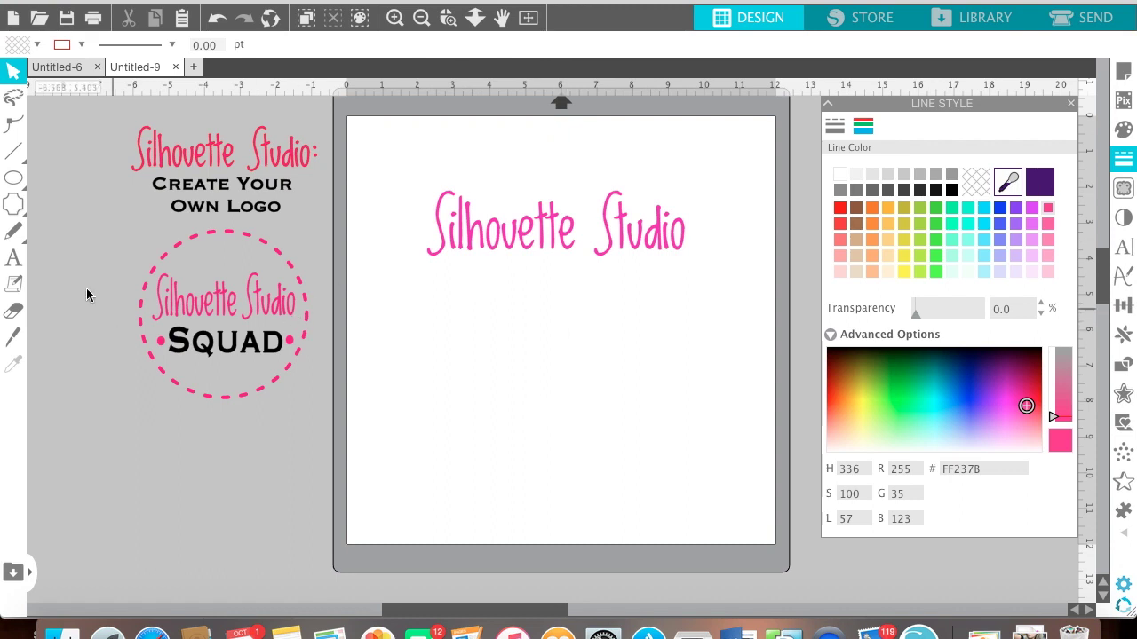
- Add the text "Squad" on the page and move it just below the Silhouette Studio text
left_click(13, 260)
left_click(493, 346)
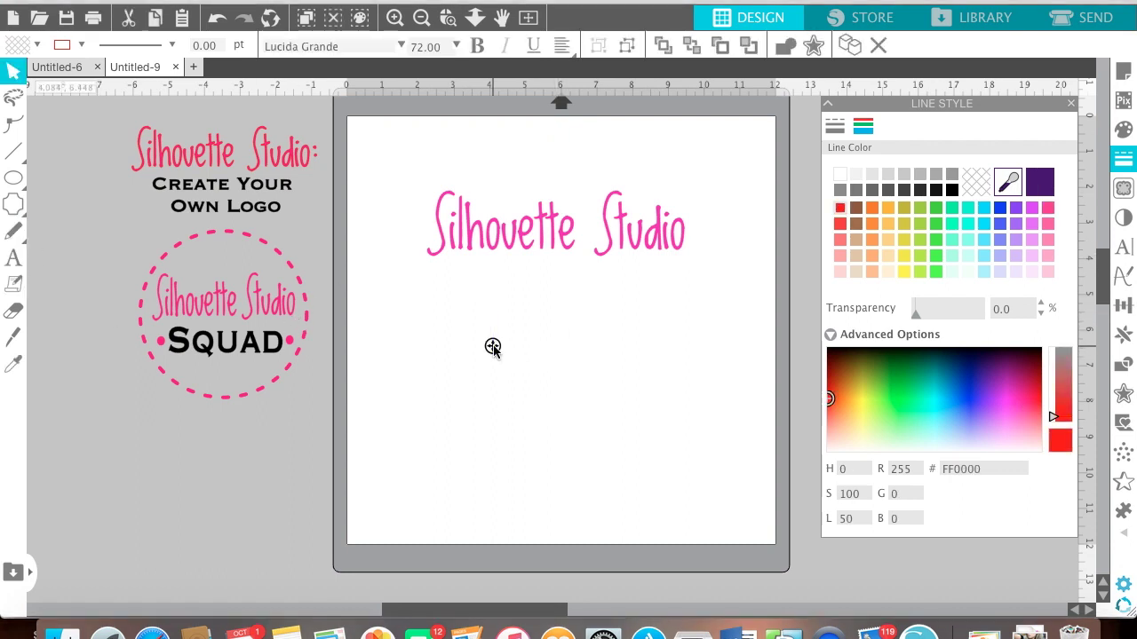
type("Squad")
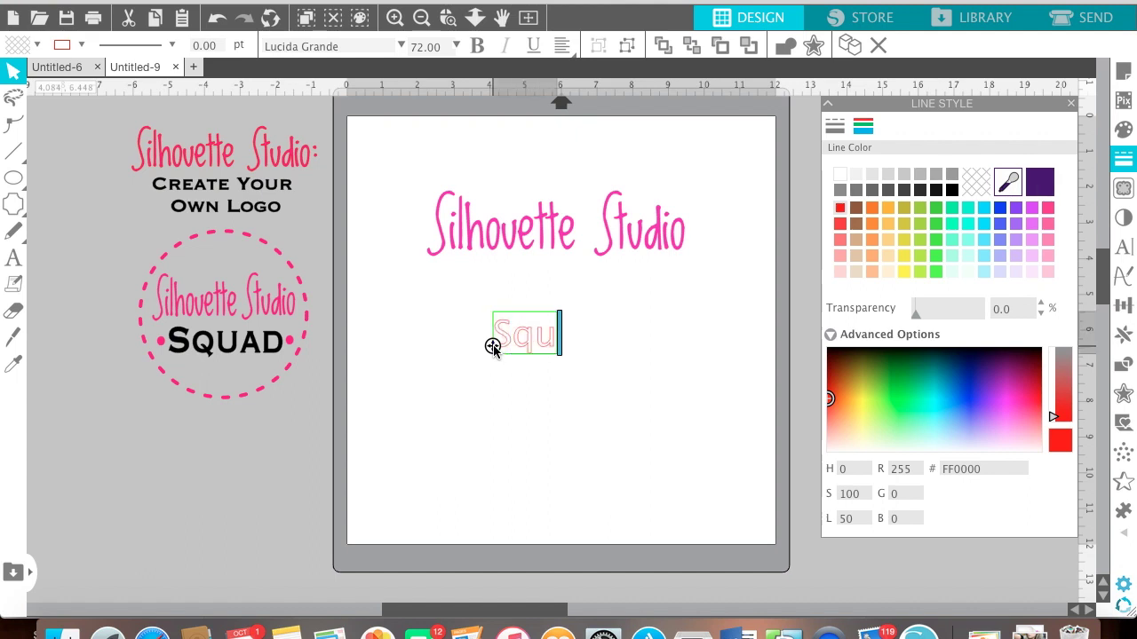
left_click(554, 359)
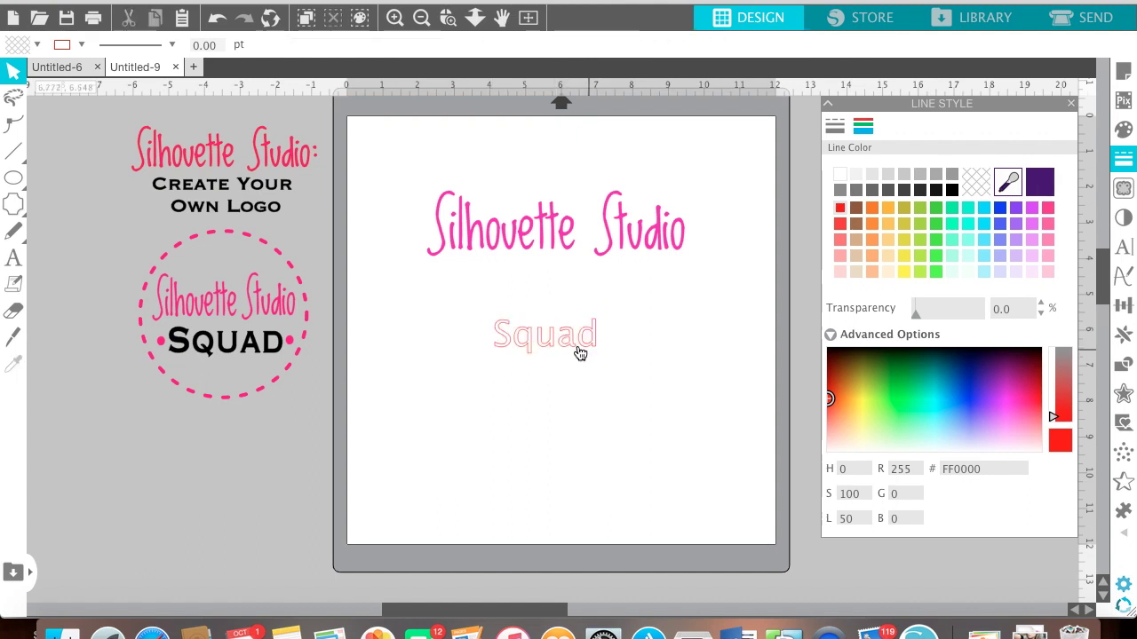
left_click_drag(571, 352, 587, 308)
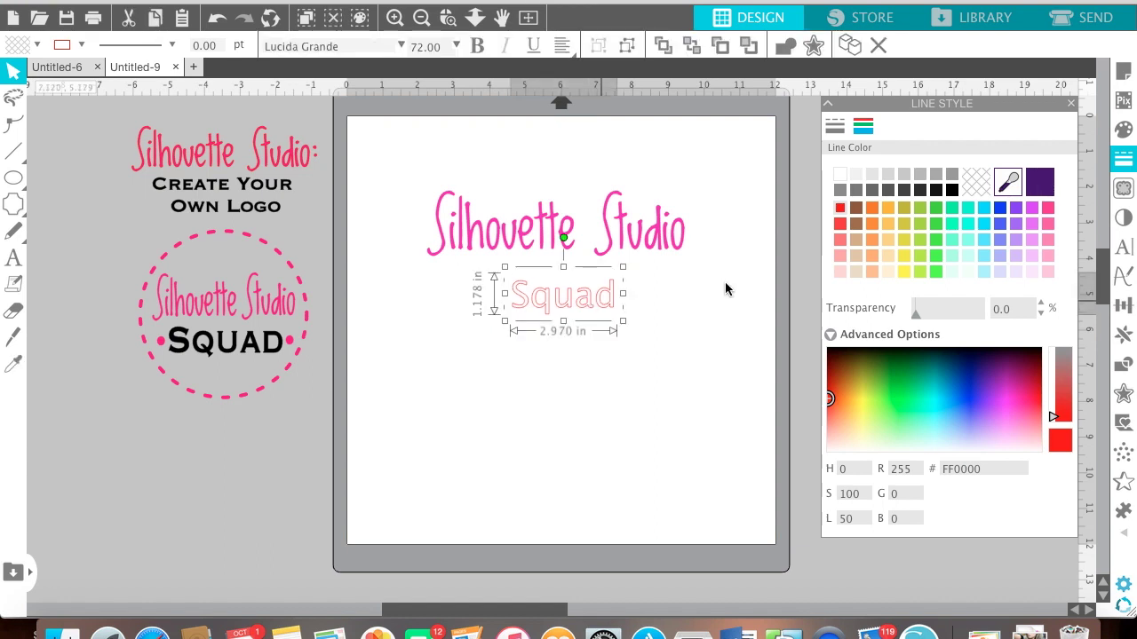
- Change the Squad text's font to Copperplate
left_click(1125, 250)
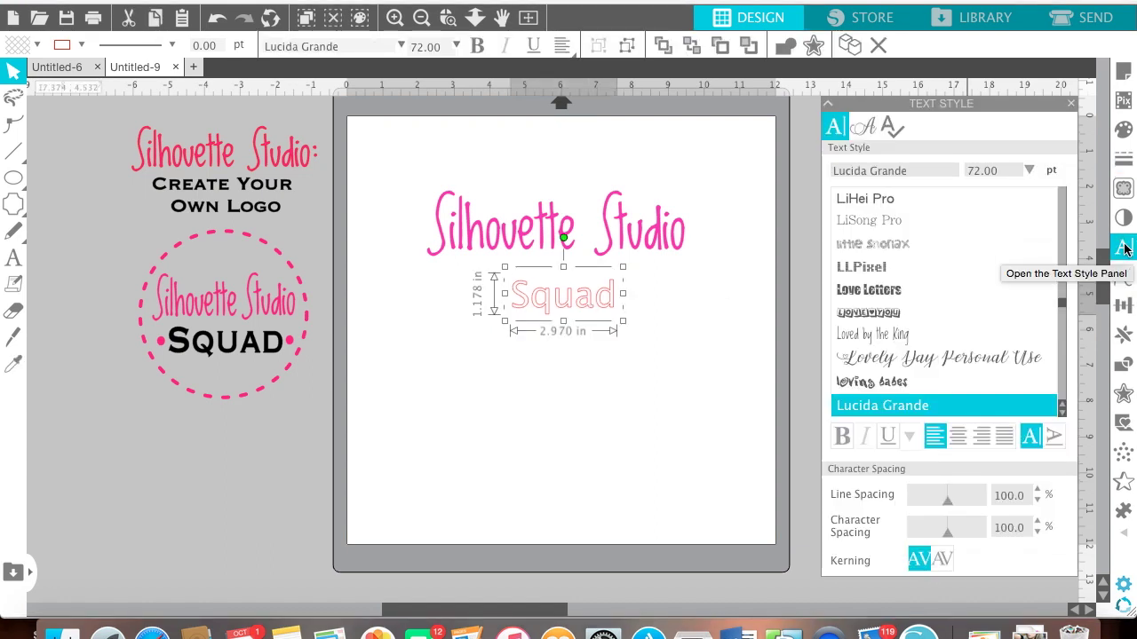
scroll(935, 251, "up", 1)
scroll(935, 251, "up", 15)
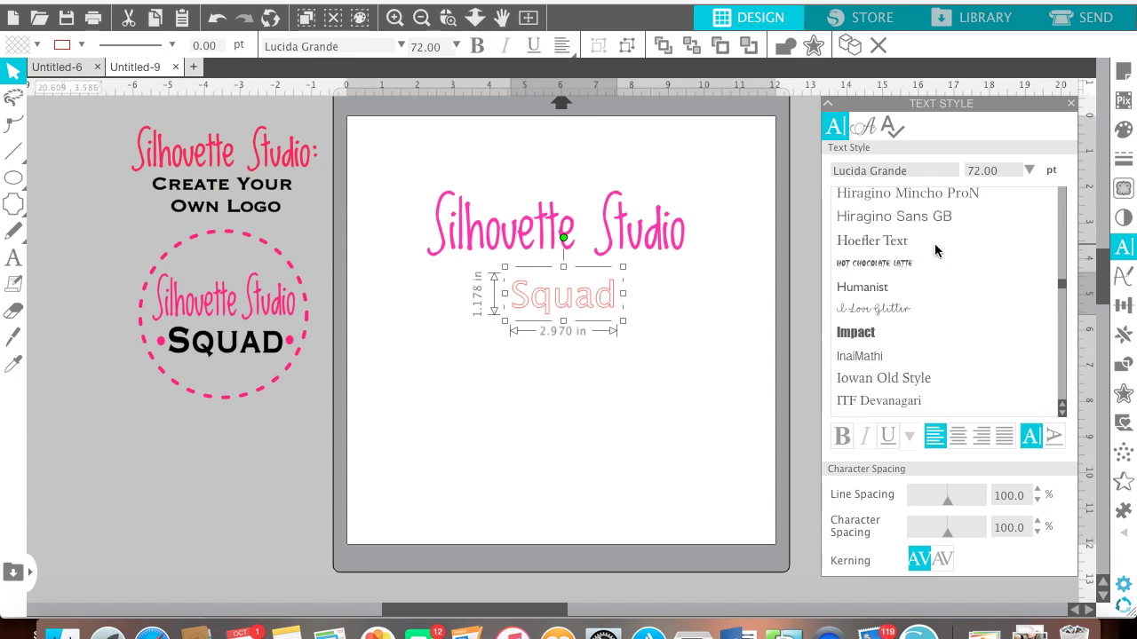
scroll(936, 252, "up", 15)
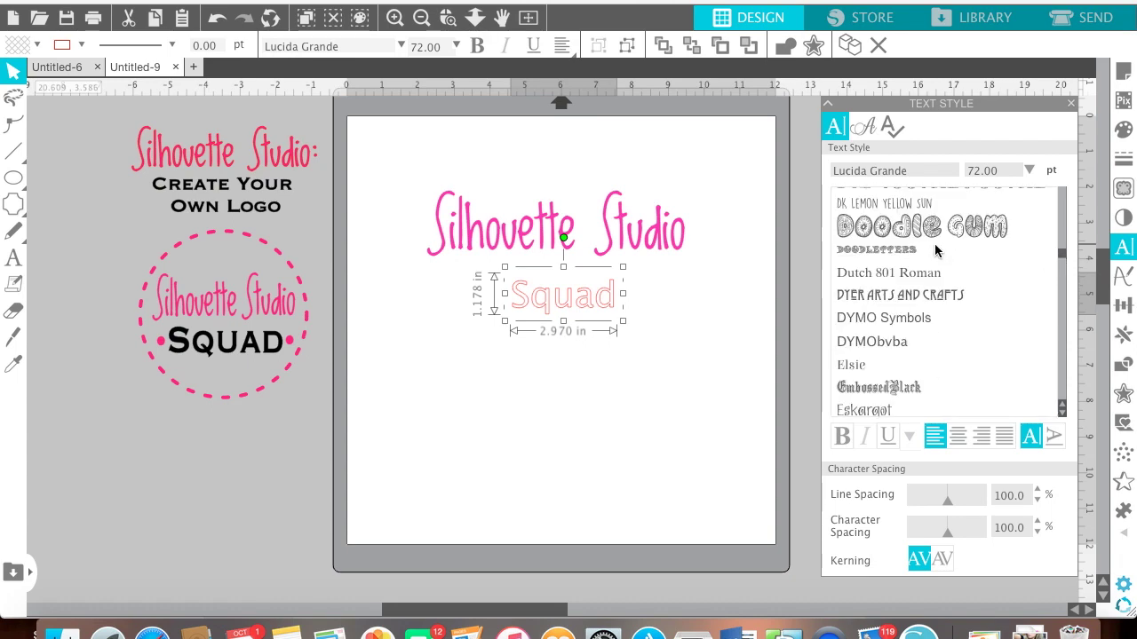
scroll(935, 251, "up", 3)
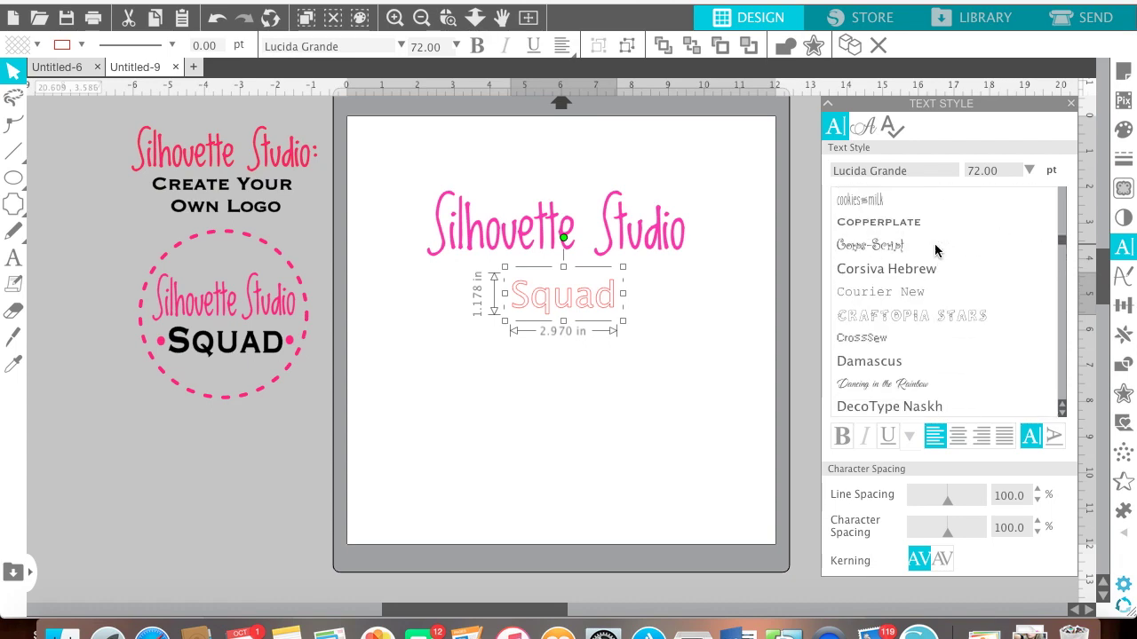
left_click(906, 222)
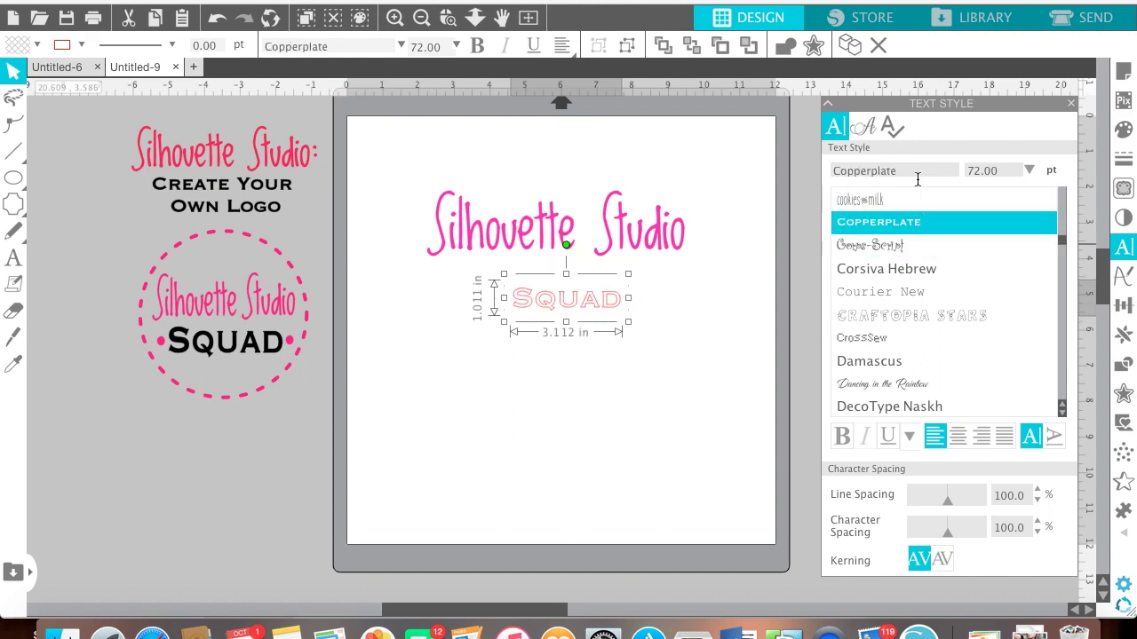
- Try the cookies&milk font on the Squad text, restore Copperplate by entering the font's name, and deselect the text
left_click(880, 199)
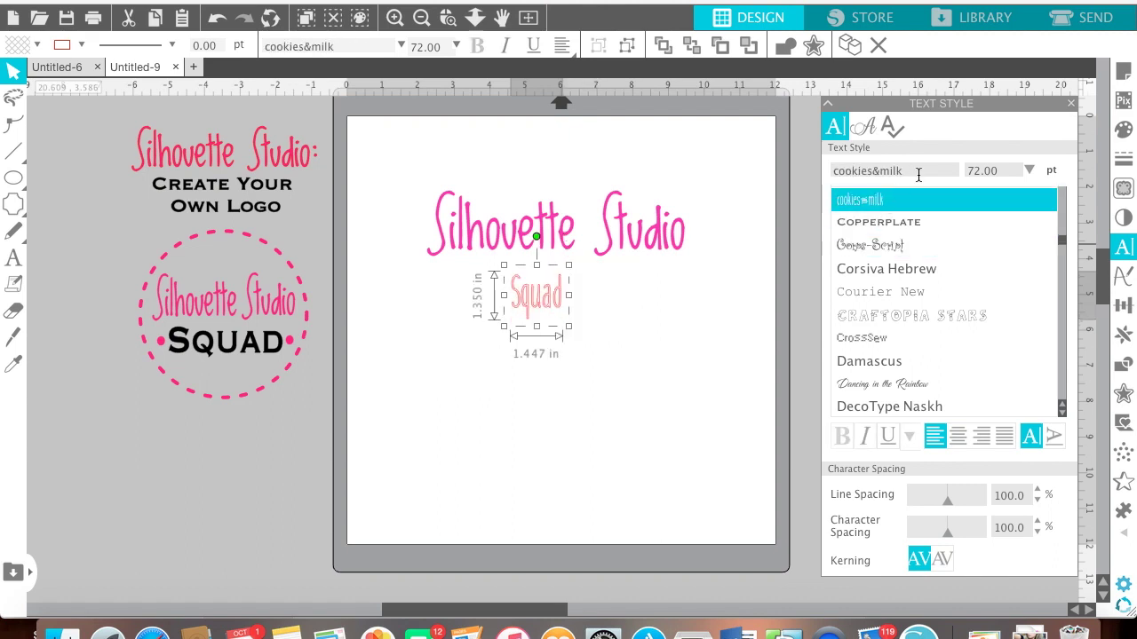
left_click_drag(918, 170, 804, 174)
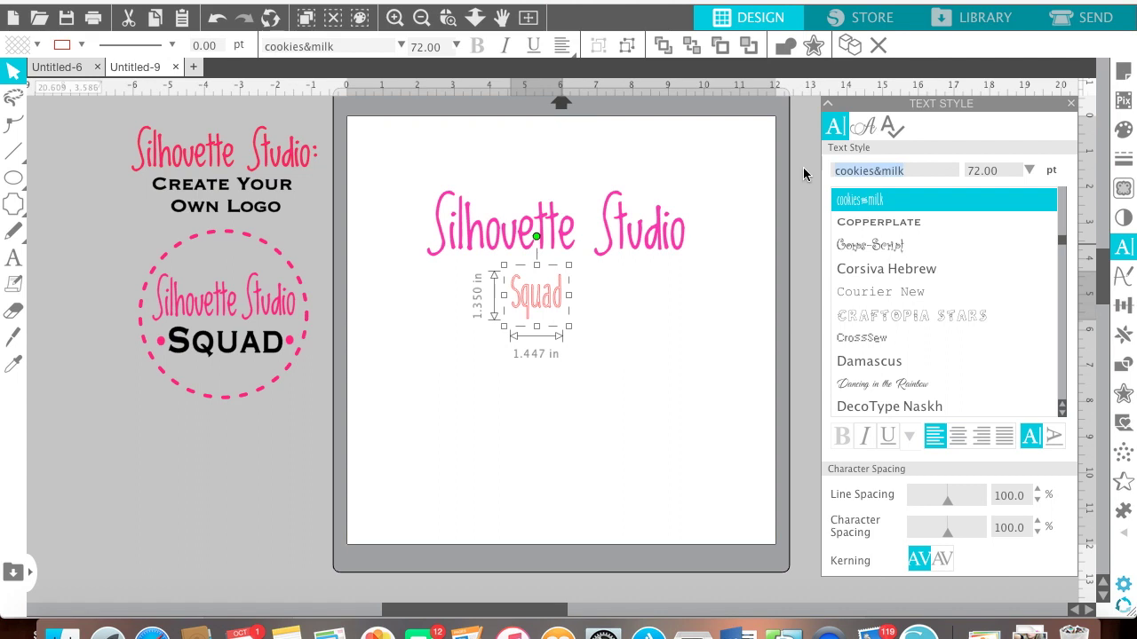
type("copperplate")
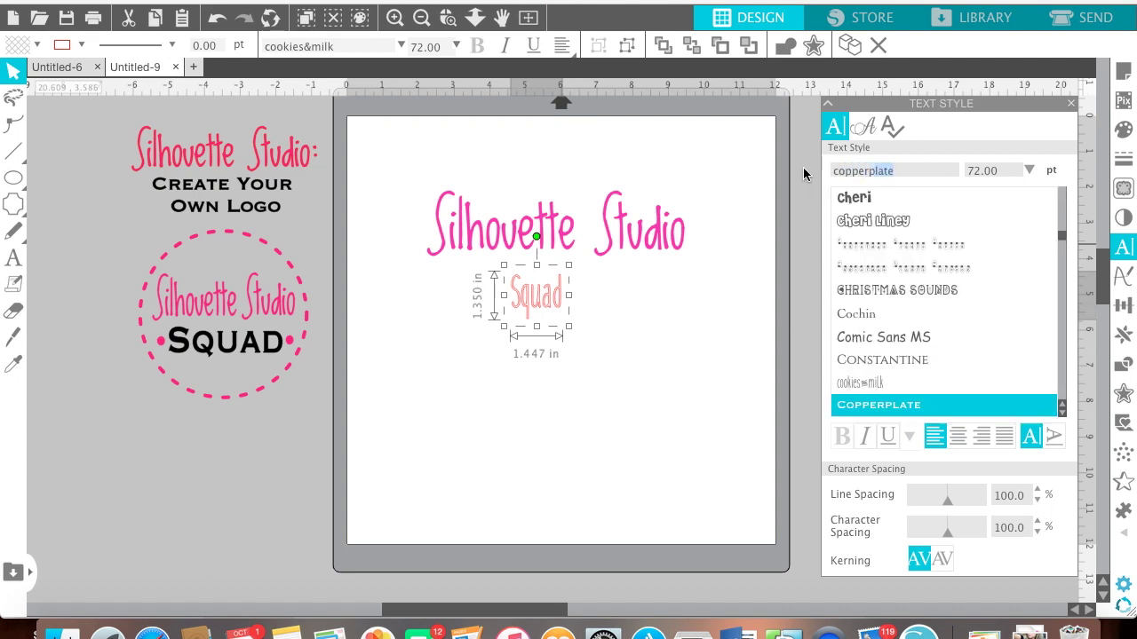
key("Return")
left_click(594, 341)
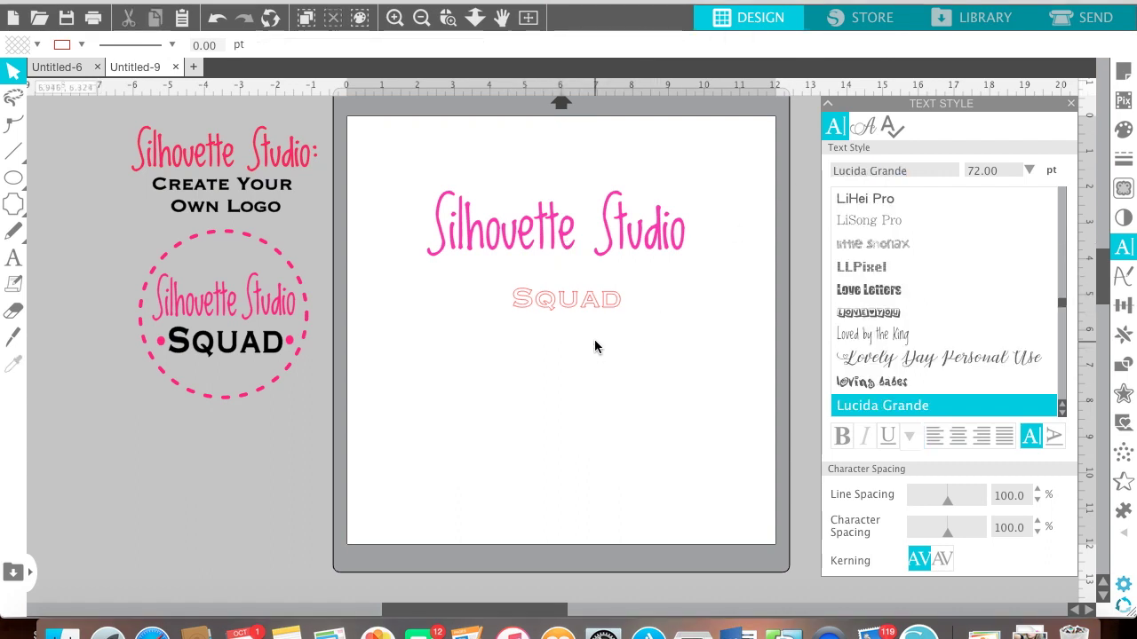
- Move the Squad text up against Silhouette Studio and set both its line and fill colours to black
left_click_drag(578, 302, 567, 272)
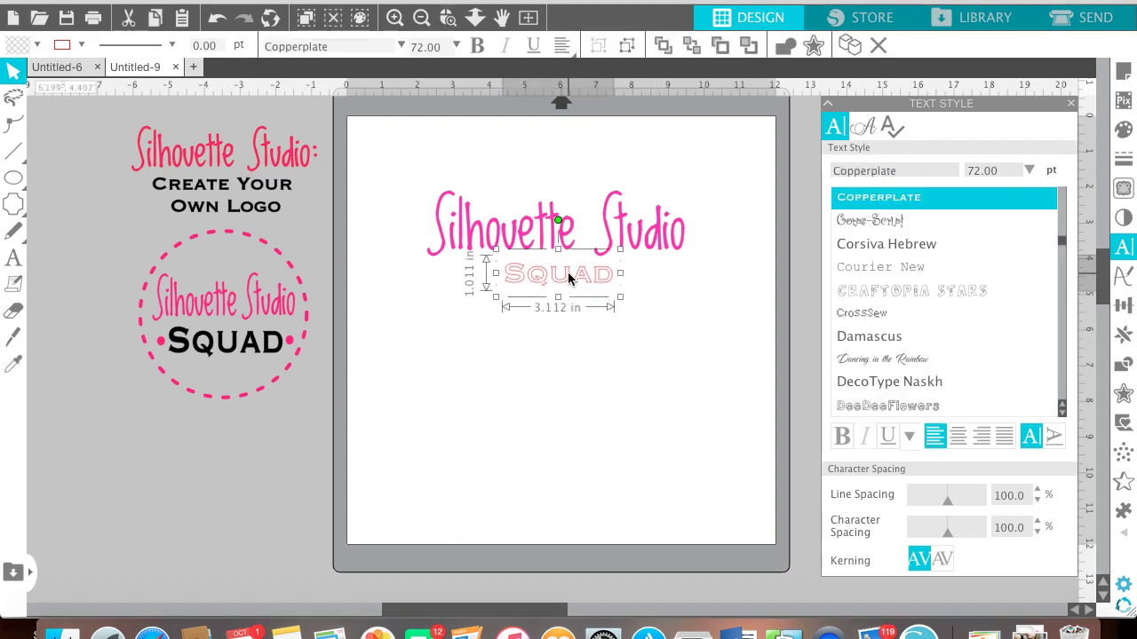
left_click(1124, 160)
left_click(863, 127)
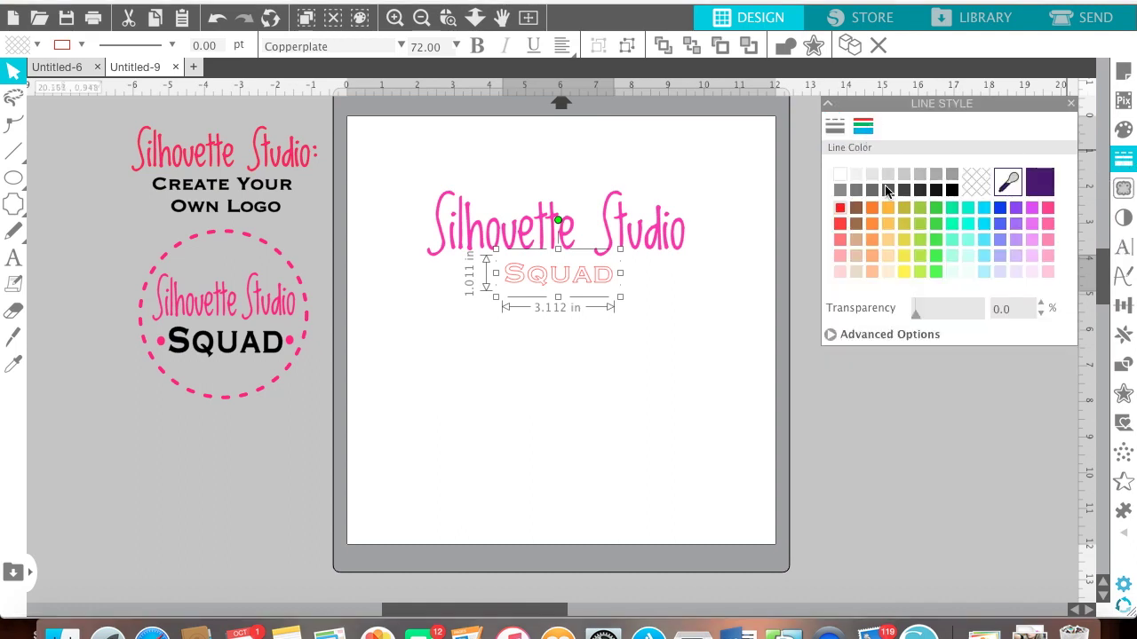
left_click(952, 189)
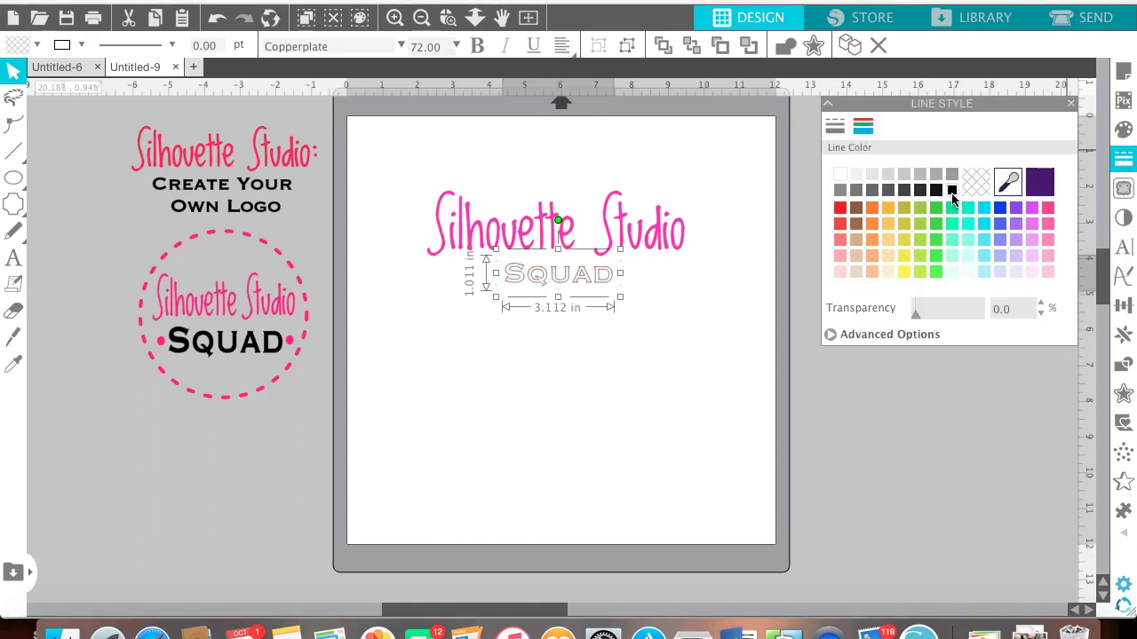
left_click(1124, 135)
left_click(952, 190)
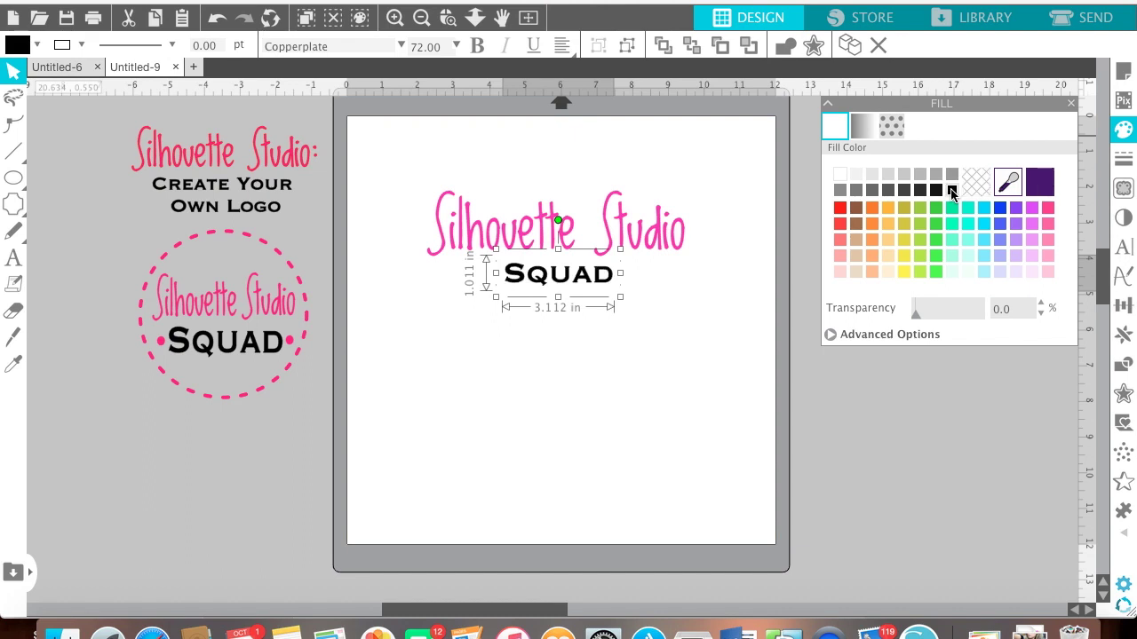
- Enlarge the Squad text proportionally to about 5.06 in wide and centre it beneath the Silhouette Studio text
left_click_drag(498, 300, 462, 325)
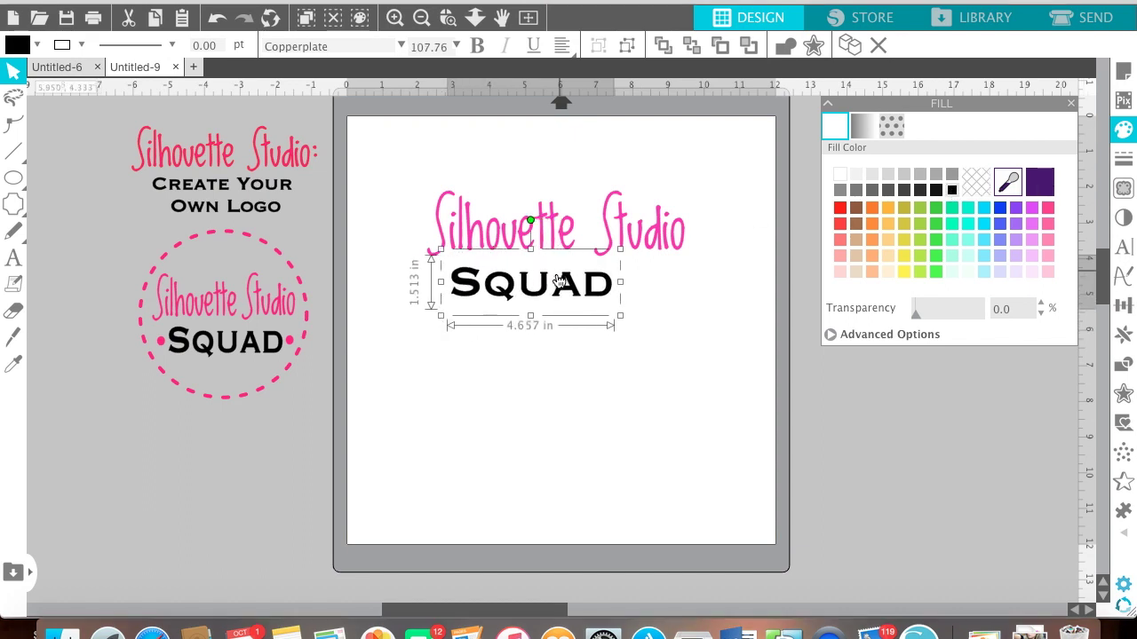
left_click_drag(545, 295, 570, 295)
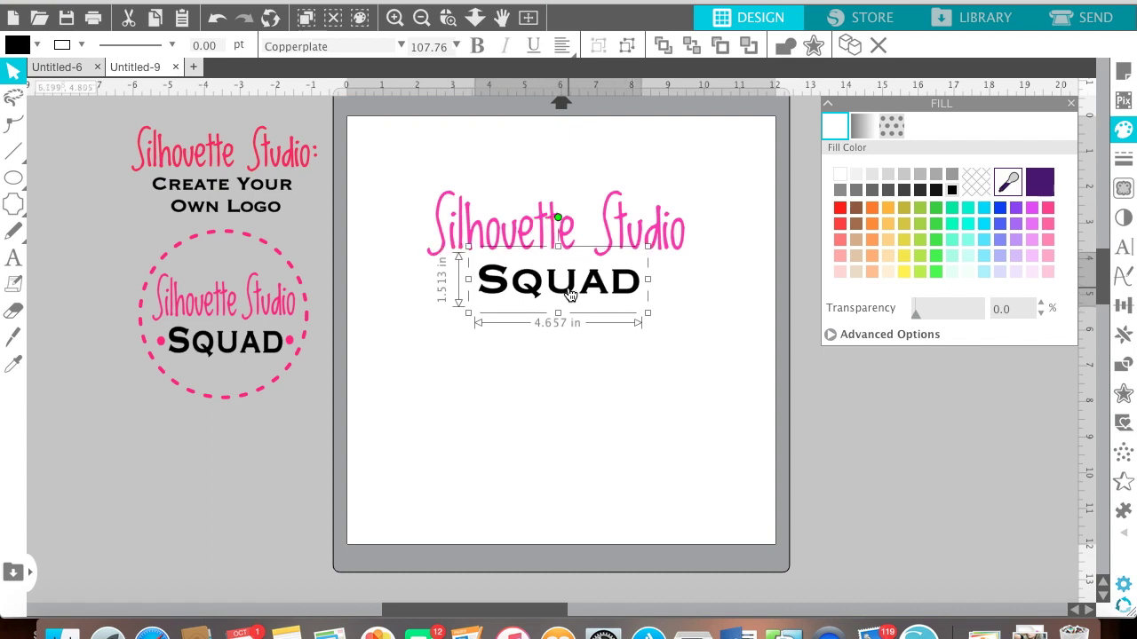
left_click_drag(646, 313, 626, 300)
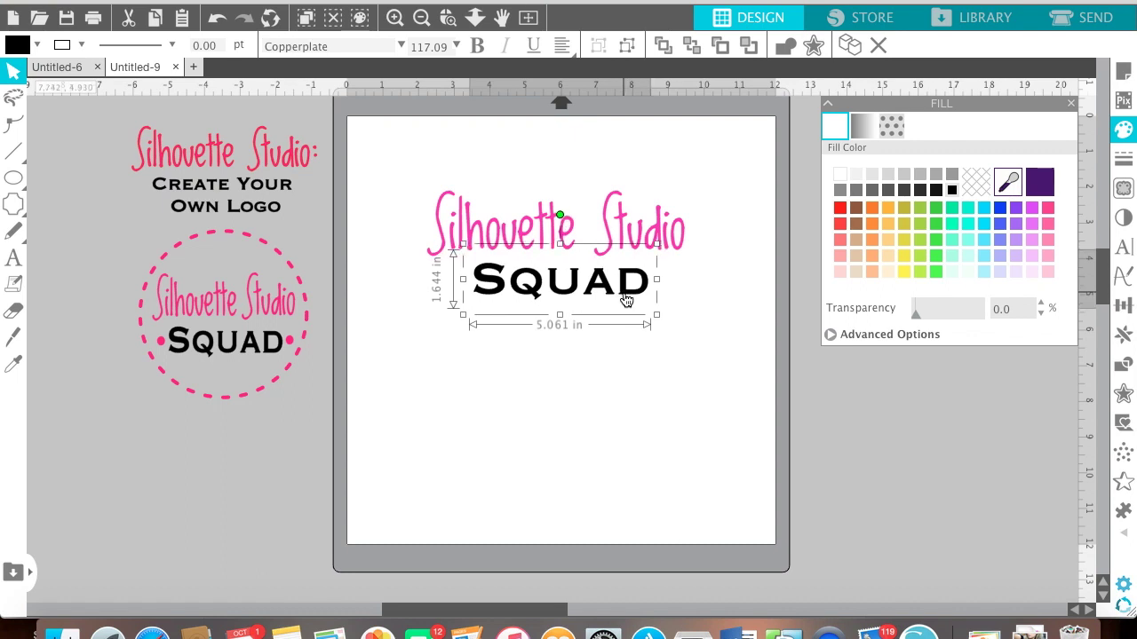
left_click(579, 352)
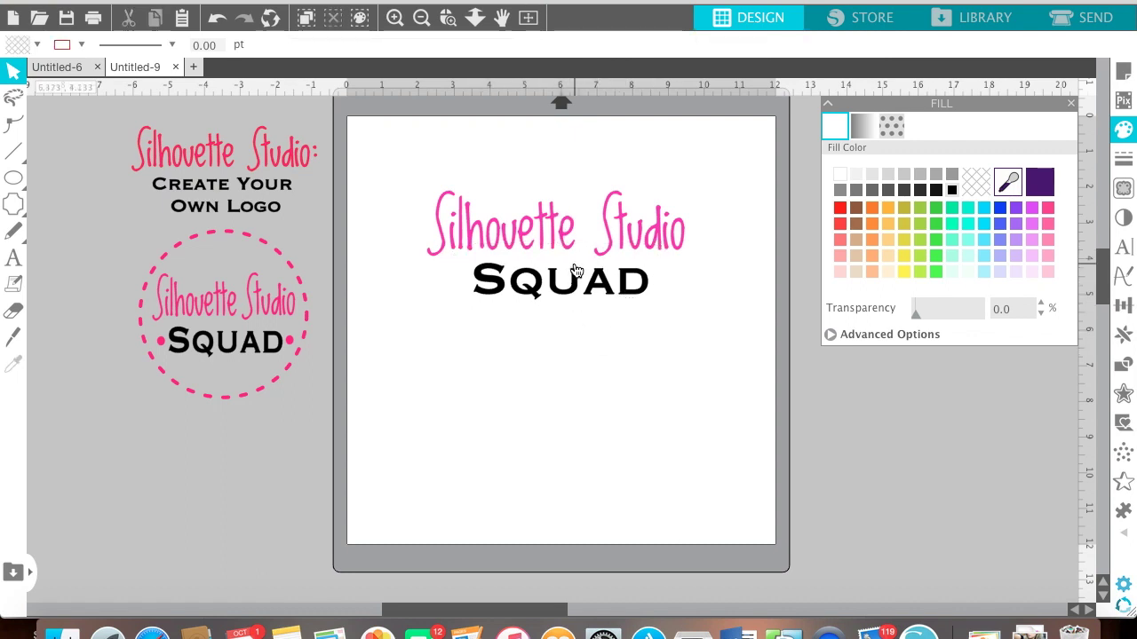
- Move the Silhouette Studio text slightly upward to widen the gap above Squad
left_click(518, 236)
left_click_drag(519, 235, 516, 219)
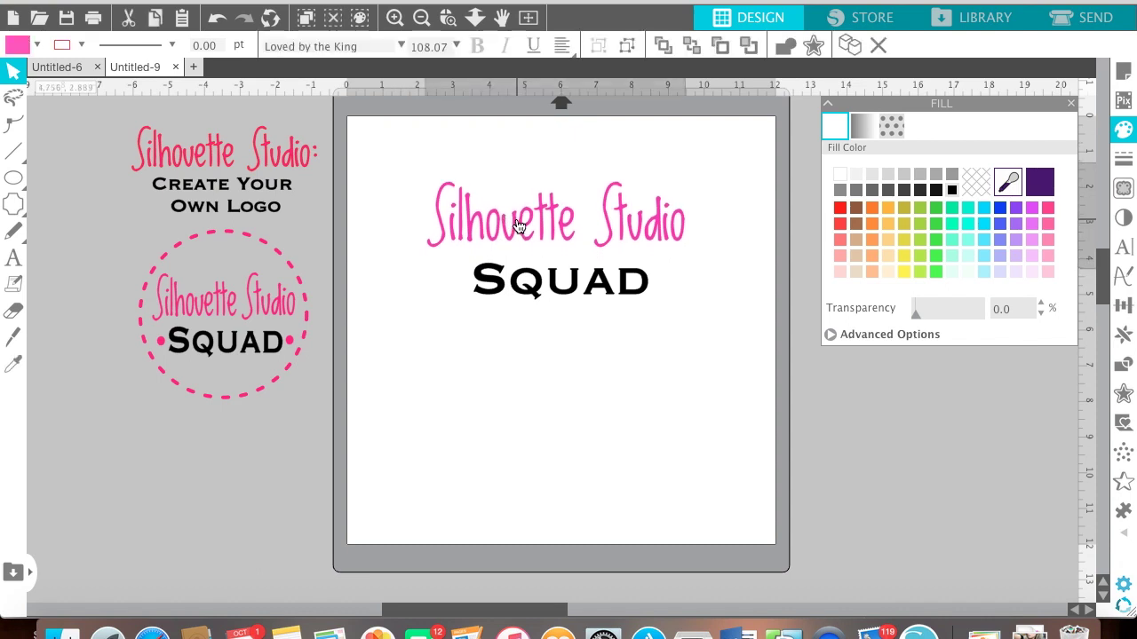
left_click(348, 338)
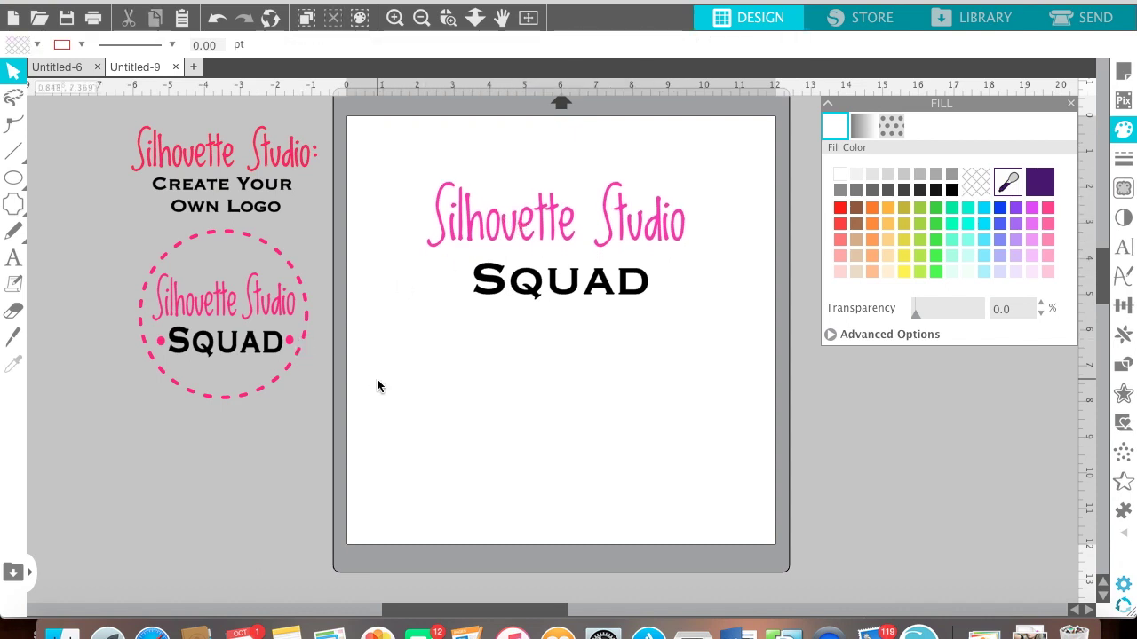
- Draw a small perfect circle about 0.37 in across on the page, below and left of the Squad text
mouse_move(13, 182)
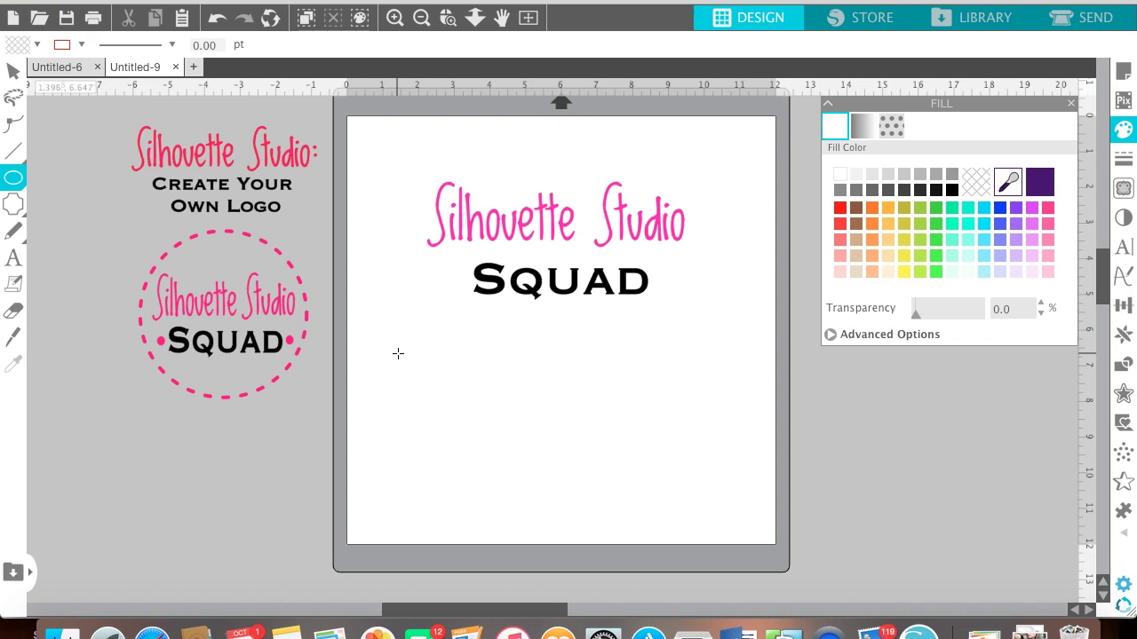
left_click_drag(398, 353, 412, 365)
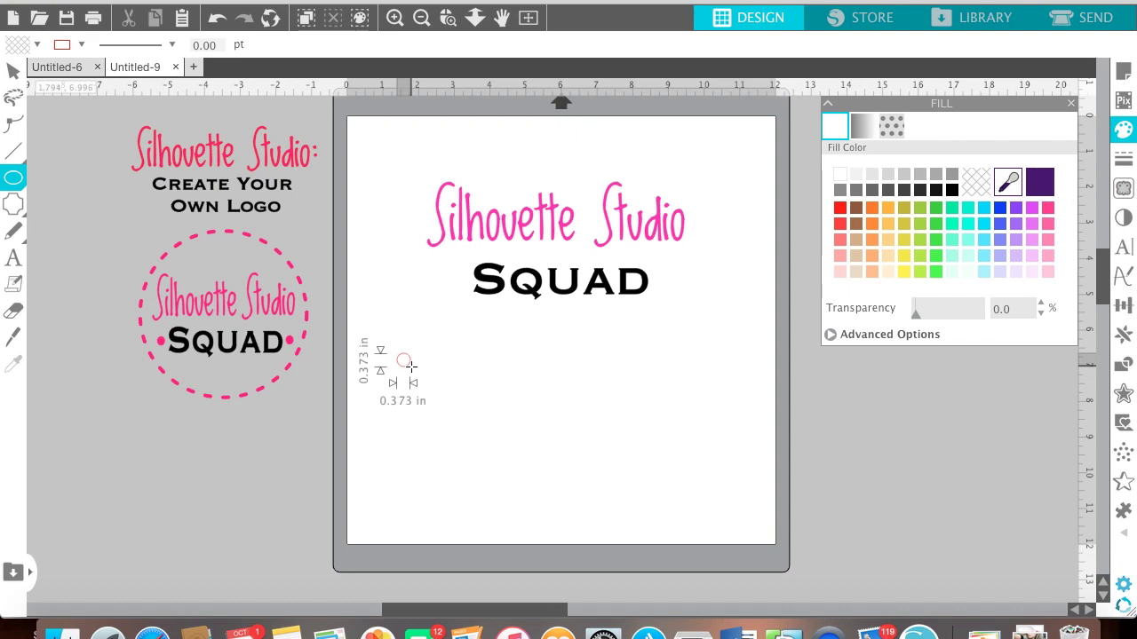
left_click_drag(411, 365, 411, 366)
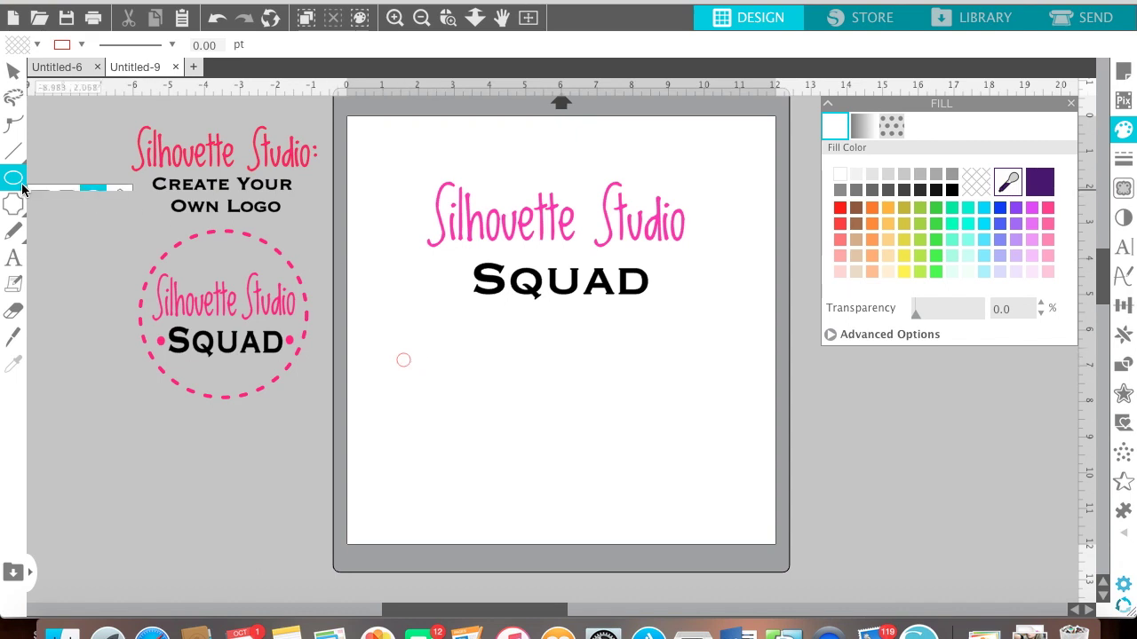
- Draw an unconstrained oval about 1.39 by 0.97 in beside the small circle, compare the two shapes, and delete the oval
left_click(93, 180)
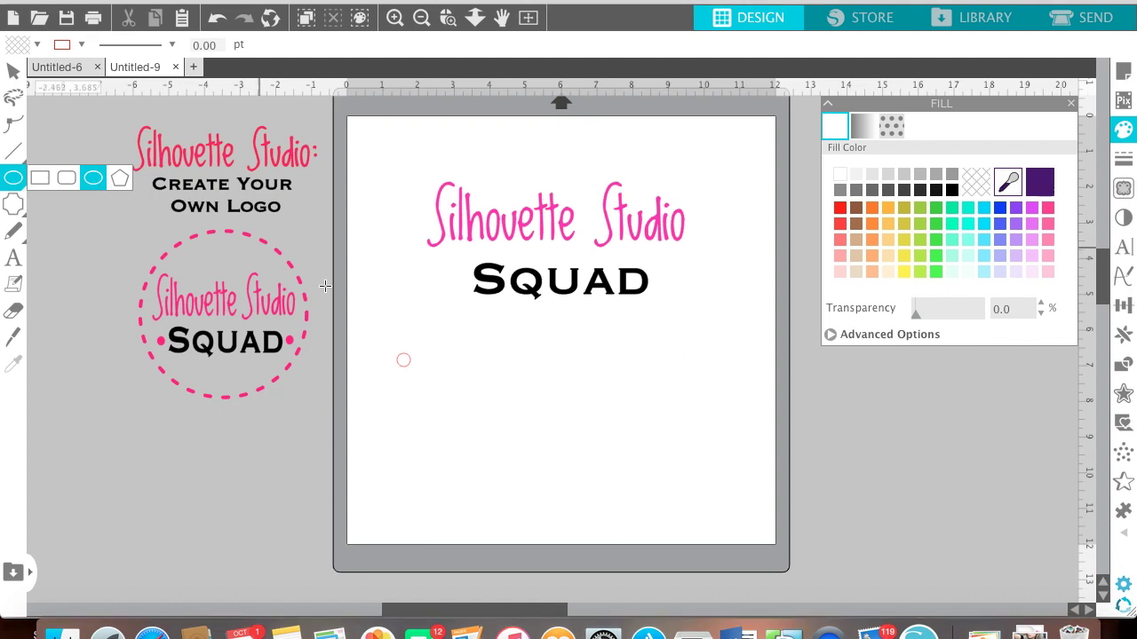
left_click_drag(454, 350, 504, 384)
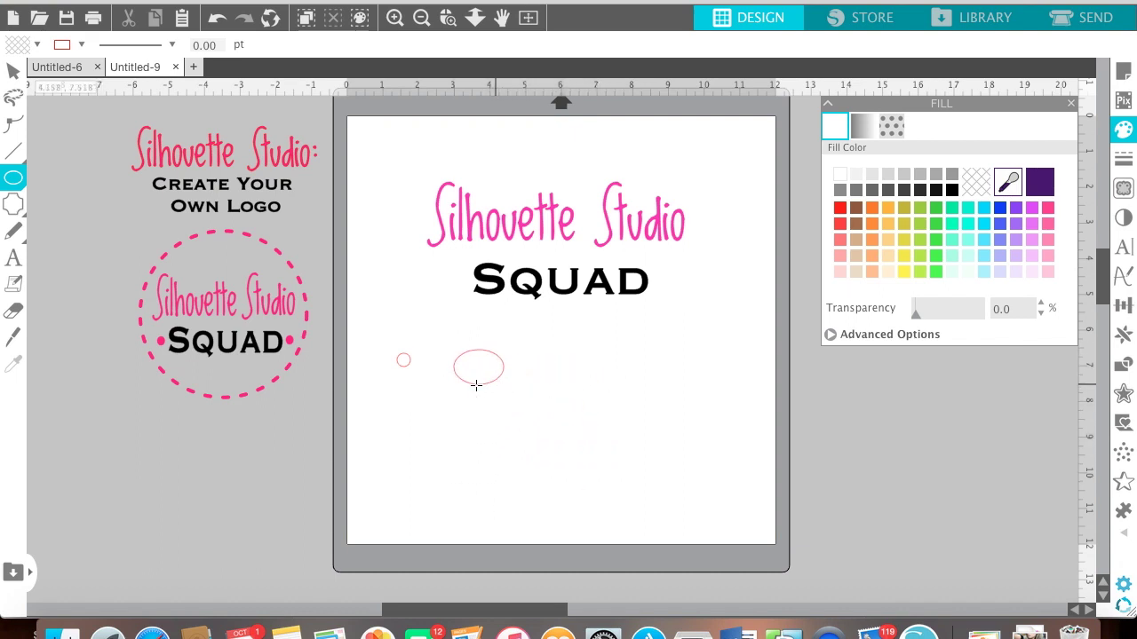
left_click(13, 71)
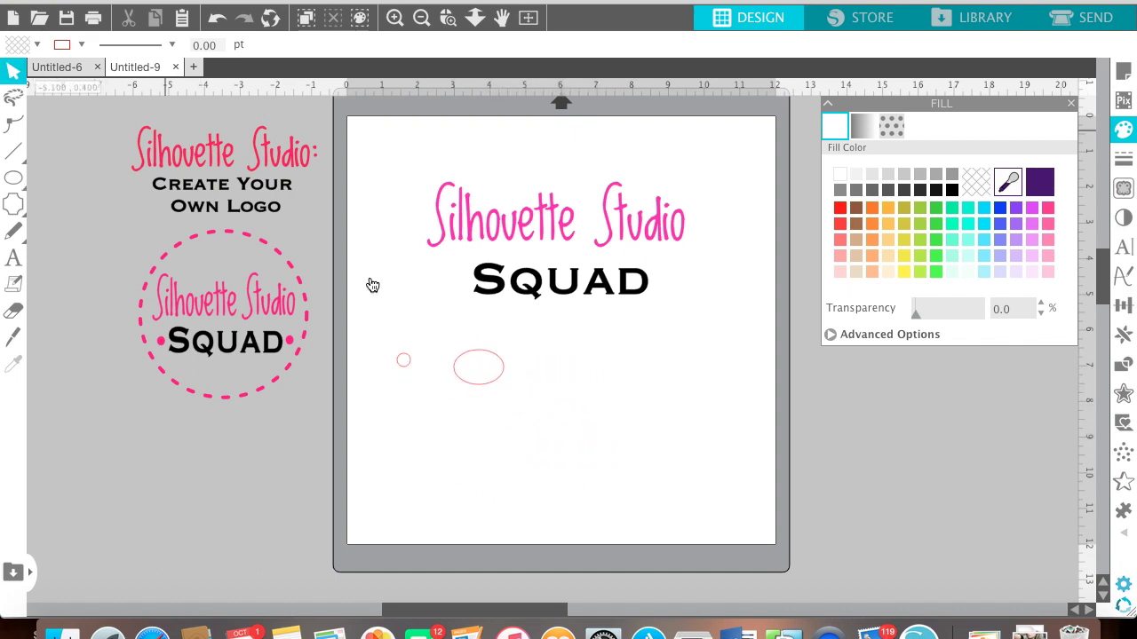
left_click(407, 362)
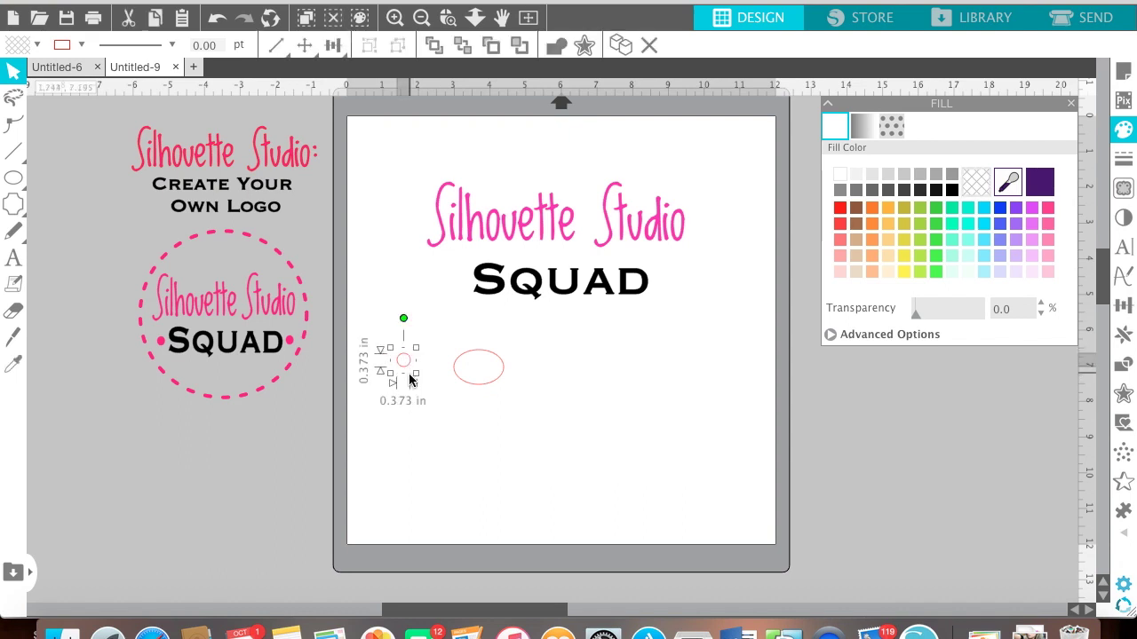
left_click(476, 391)
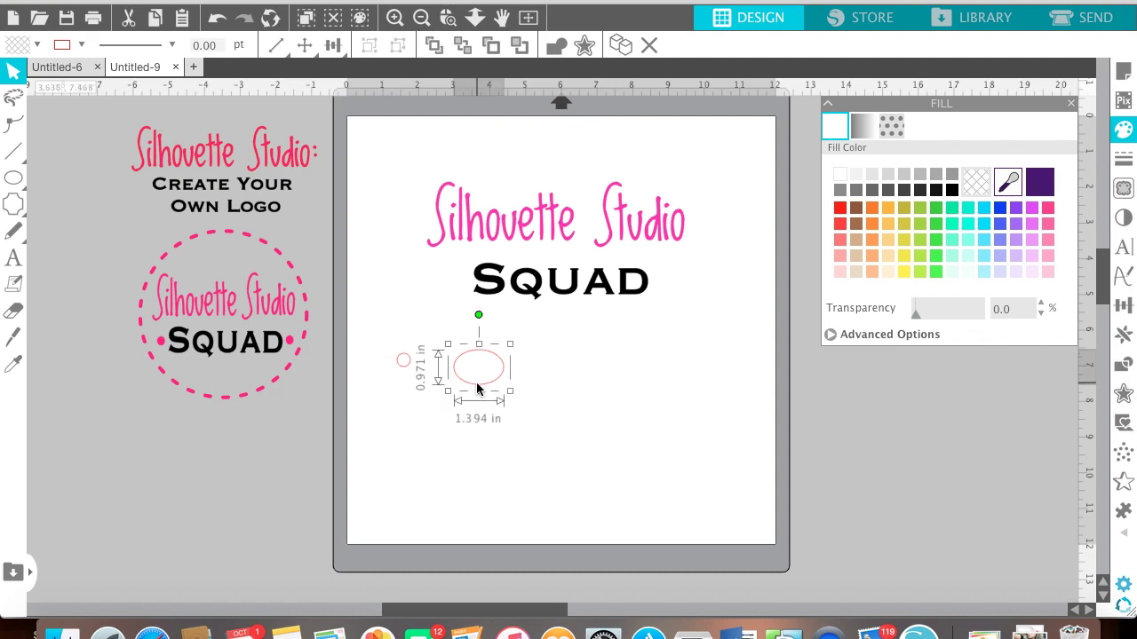
key("Delete")
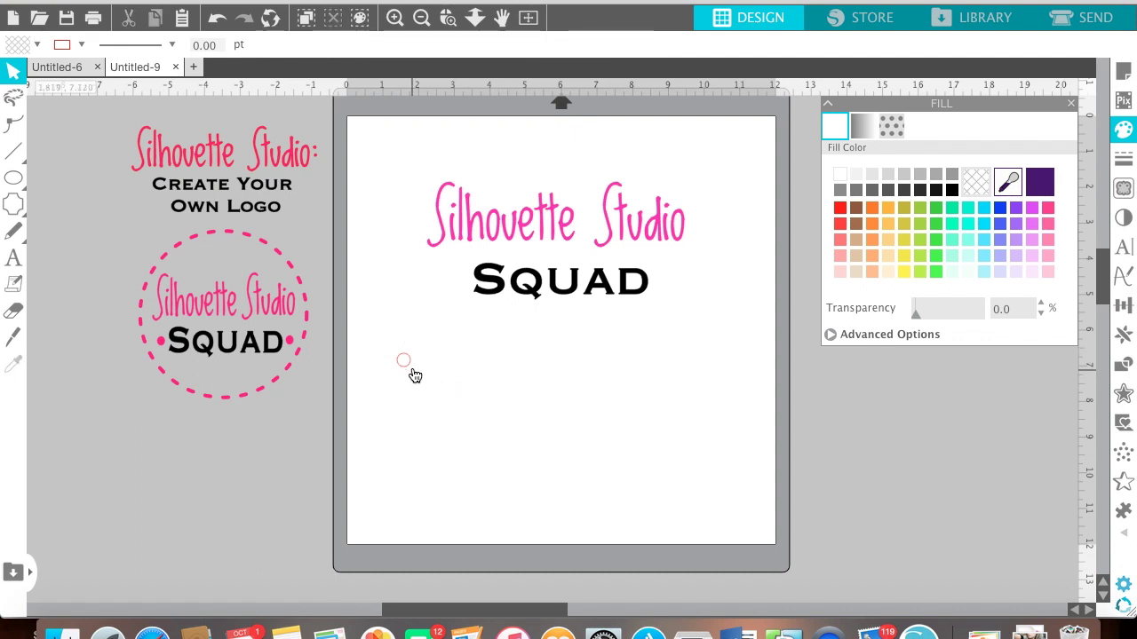
- Move the small circle beside the S of Squad and fill it with pink FE44B2 using the advanced colour options
left_click_drag(406, 370, 455, 290)
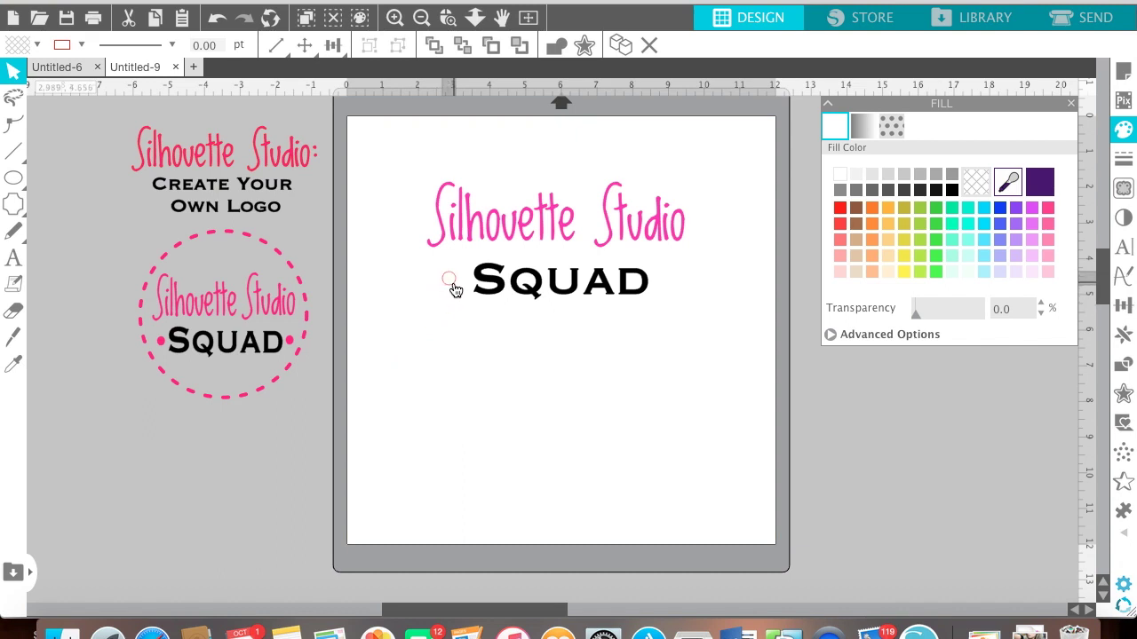
left_click(453, 284)
left_click(832, 335)
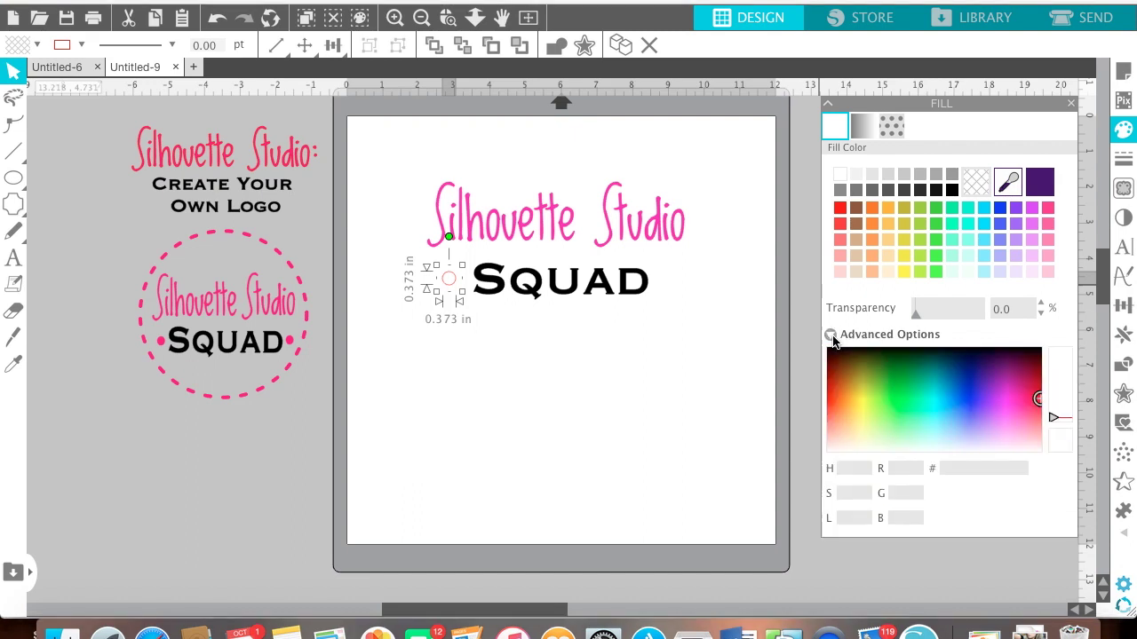
left_click(1011, 403)
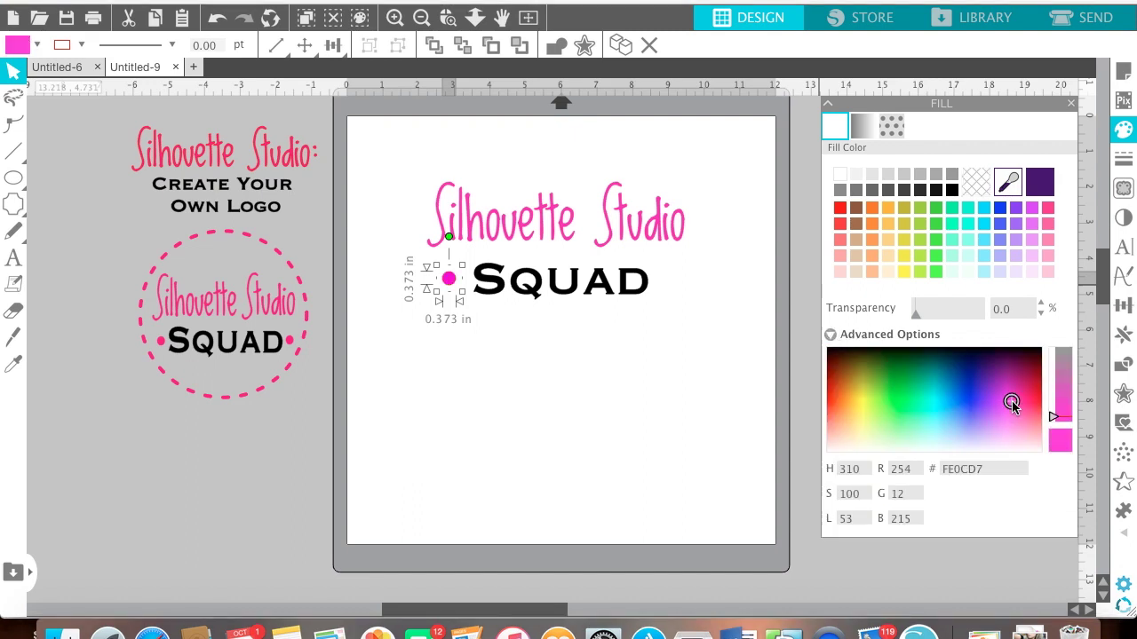
mouse_move(1012, 403)
left_mouse_down()
mouse_move(1007, 388)
mouse_move(995, 404)
mouse_move(1010, 423)
mouse_move(1020, 414)
left_mouse_up()
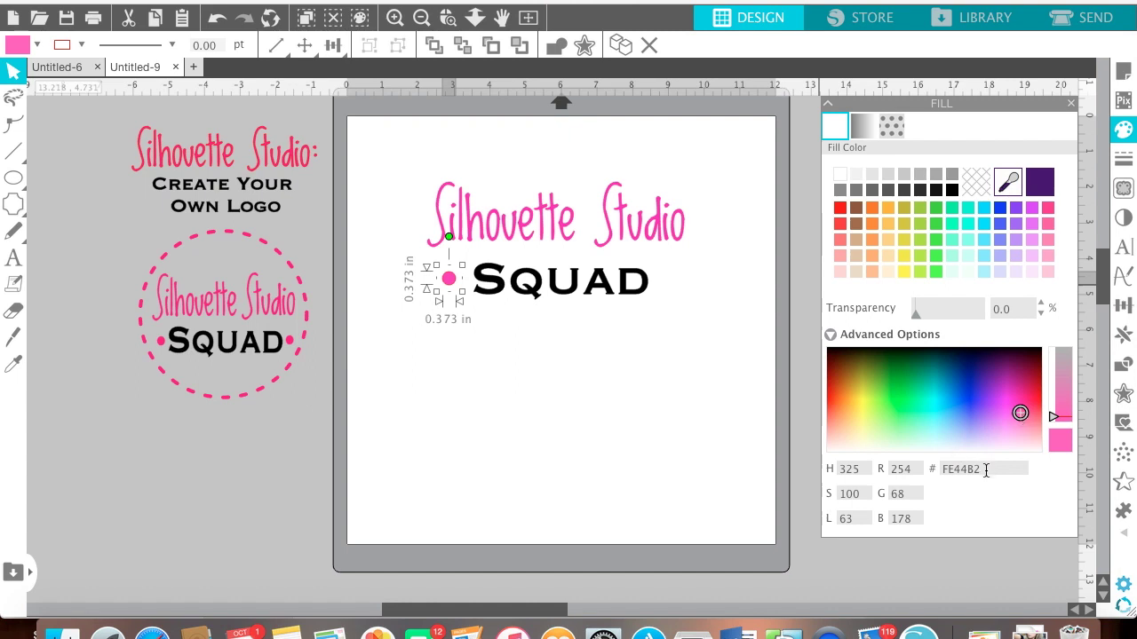
left_click_drag(967, 471, 940, 468)
right_click(955, 470)
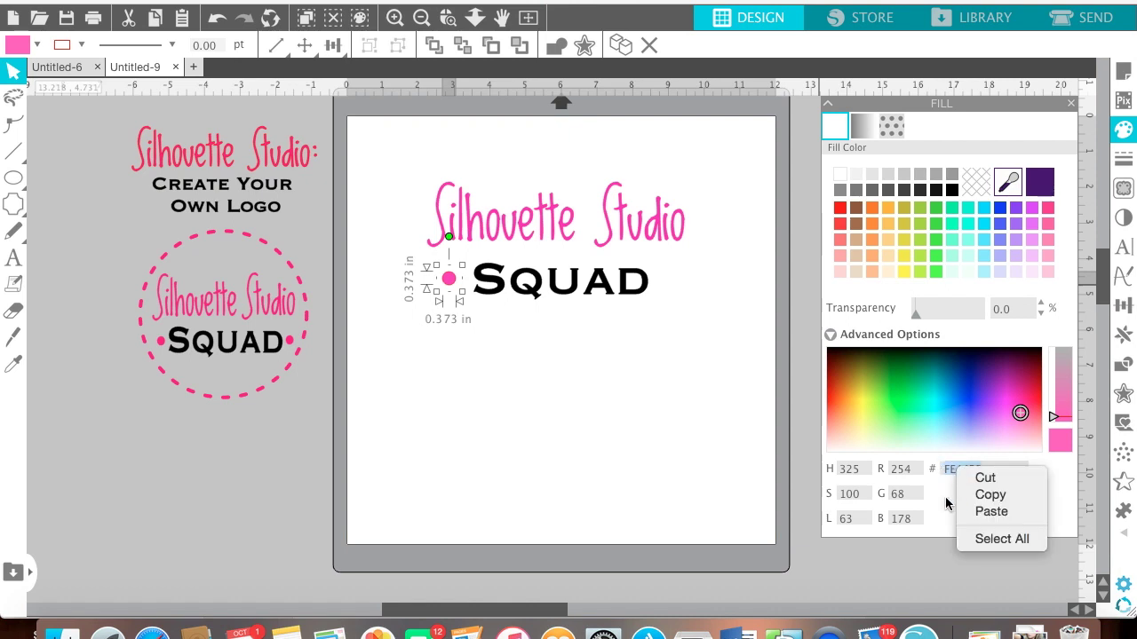
left_click(946, 499)
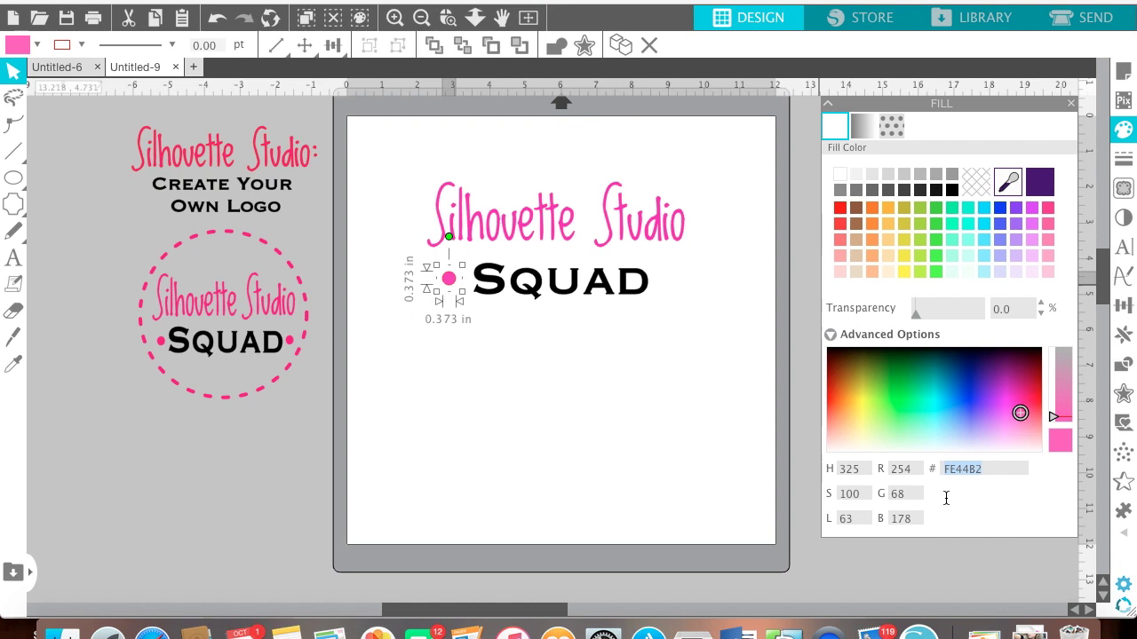
left_click(589, 430)
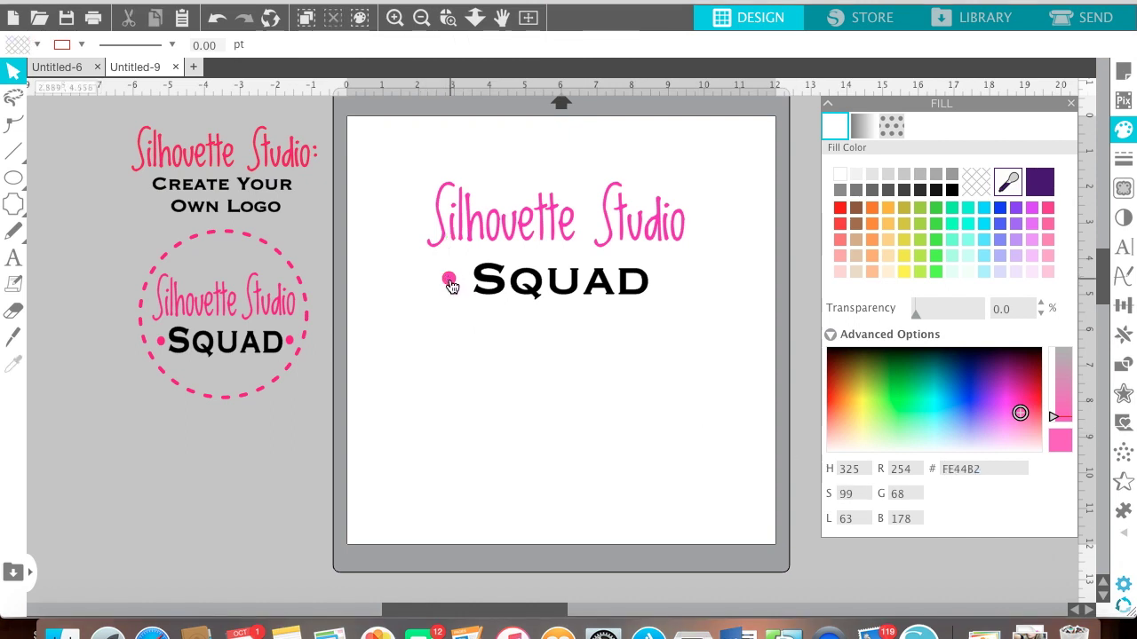
- Nudge the pink dot toward Squad, enlarge the Squad text to about 5.26 in wide and shift it slightly upward
left_click_drag(451, 284, 456, 286)
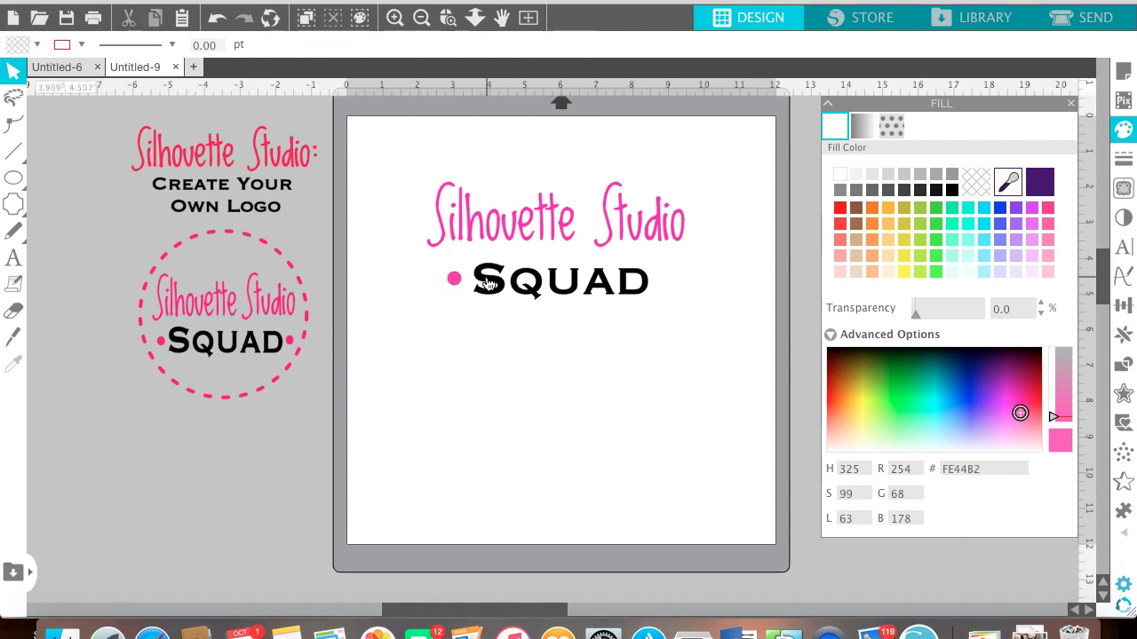
left_click(484, 280)
left_click_drag(463, 243, 455, 240)
left_click_drag(533, 298, 533, 293)
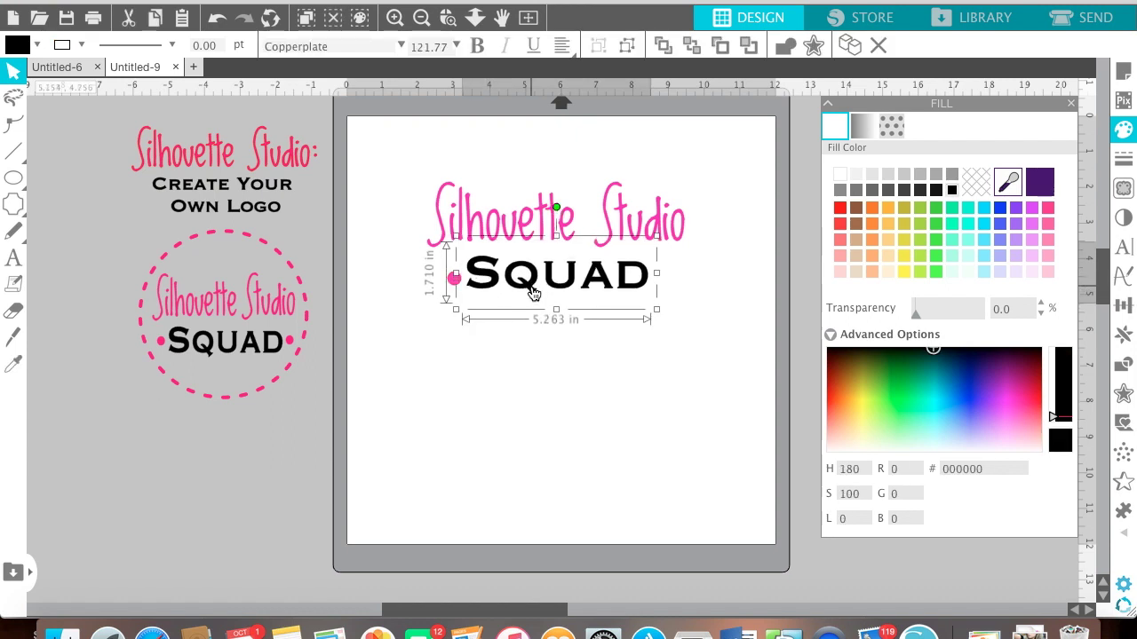
- Shrink the pink dot to about 0.3 in across and centre it vertically beside the S of Squad
left_click(436, 347)
left_click(454, 279)
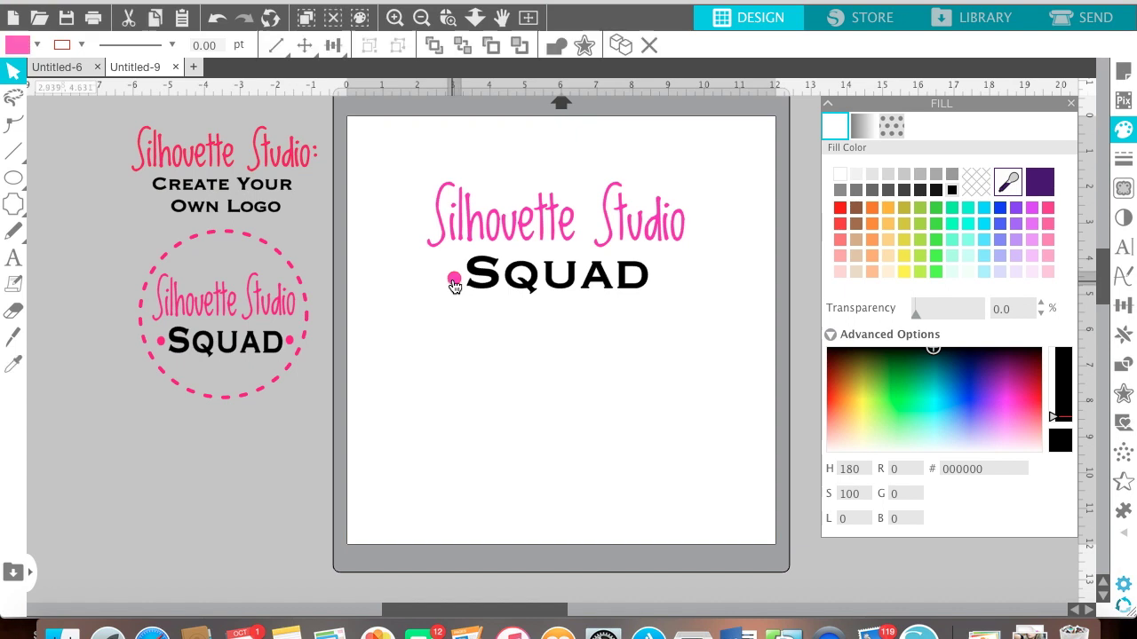
left_click(452, 278)
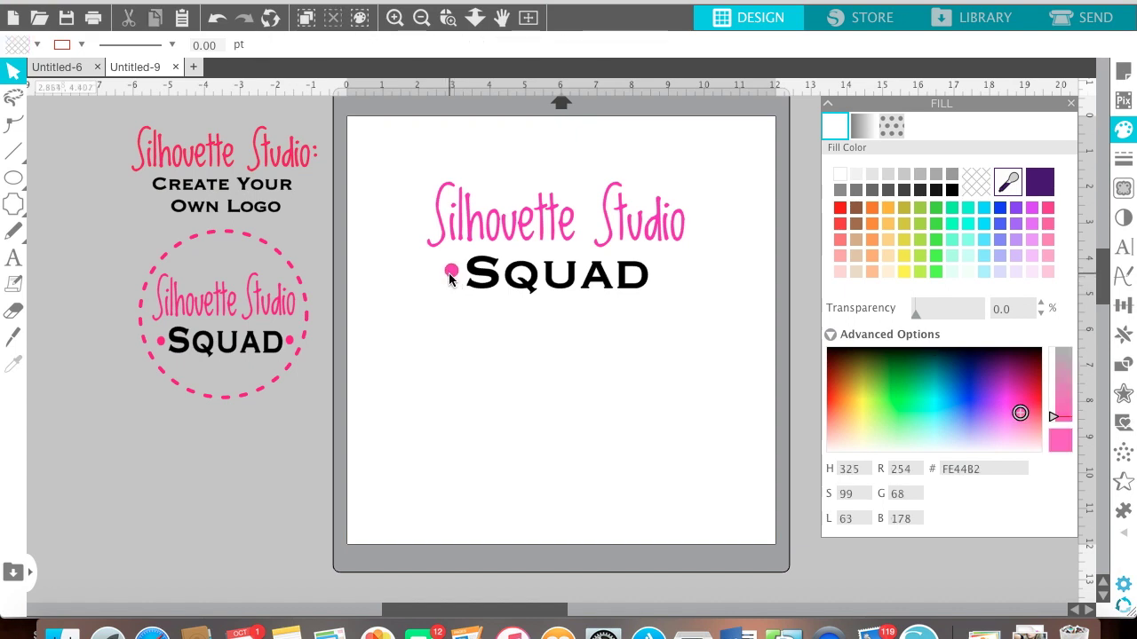
left_click_drag(438, 258, 456, 282)
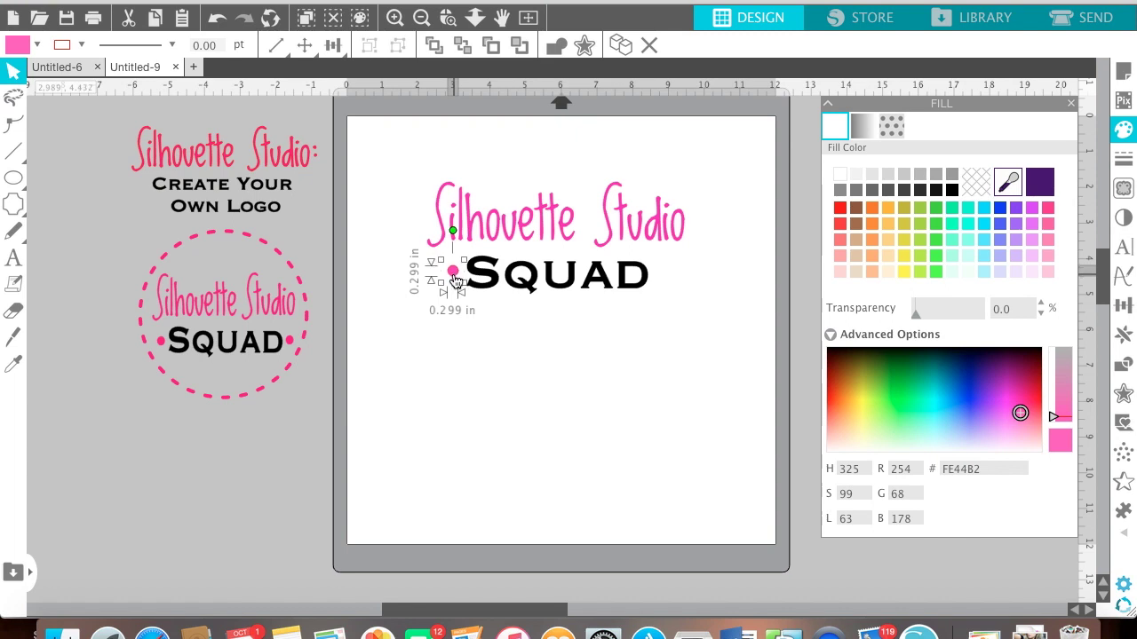
- Duplicate the pink dot and place the copy level with the original, just past the D of Squad
right_click(454, 279)
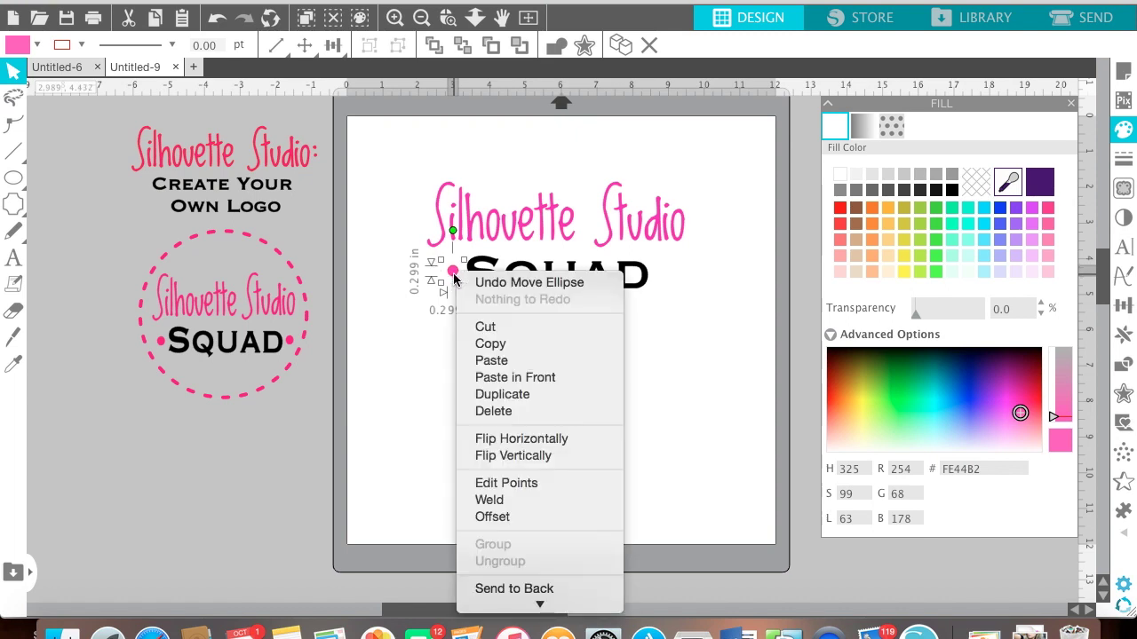
left_click(520, 397)
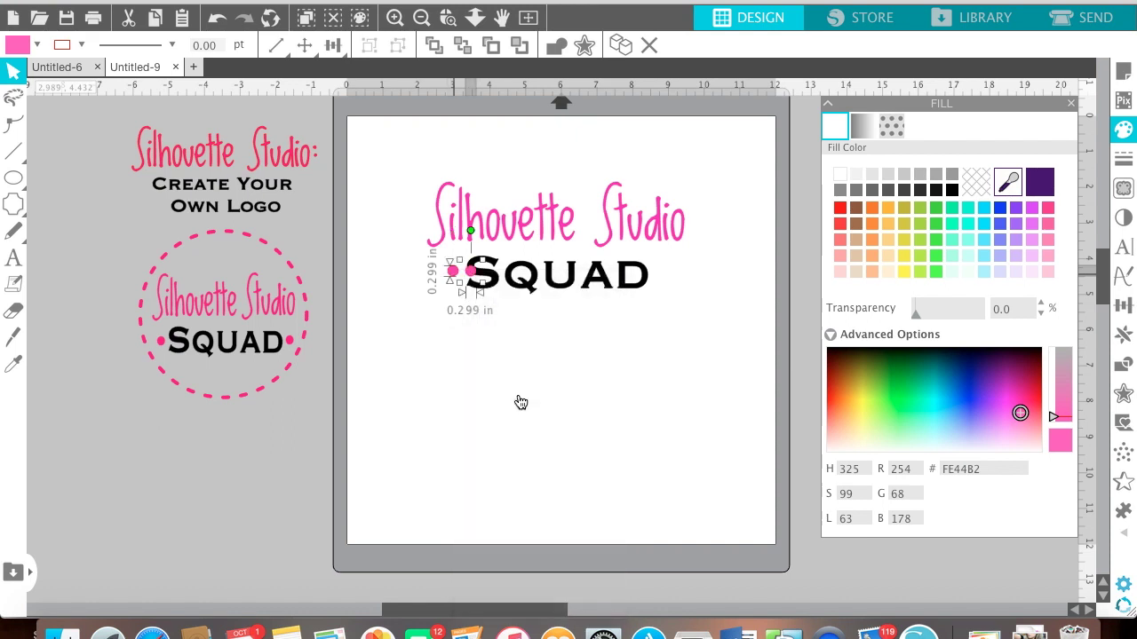
left_click_drag(471, 277, 664, 277)
- Copy the dot beside the S of Squad, paste it below the text, and delete the pasted dot
left_click(452, 275)
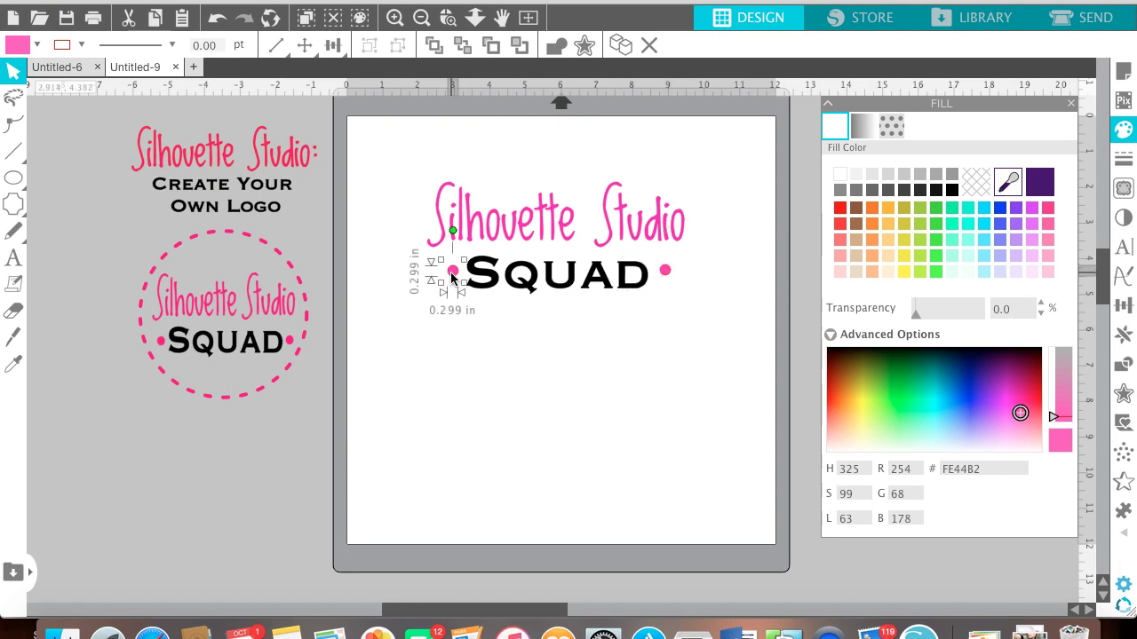
right_click(452, 277)
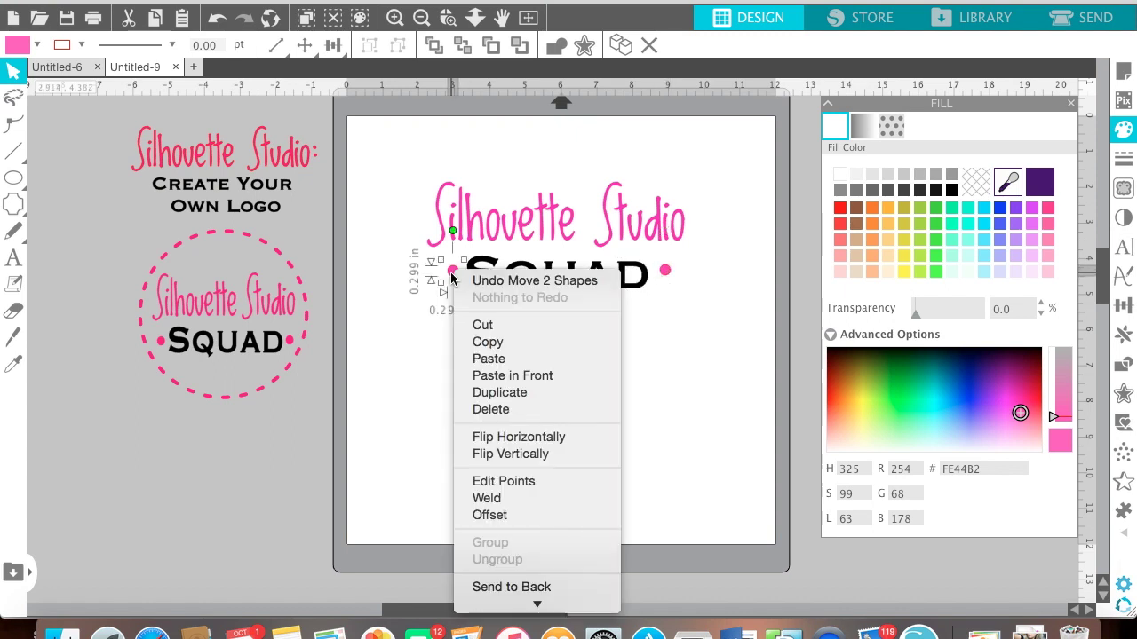
left_click(495, 360)
left_click(487, 366)
right_click(490, 365)
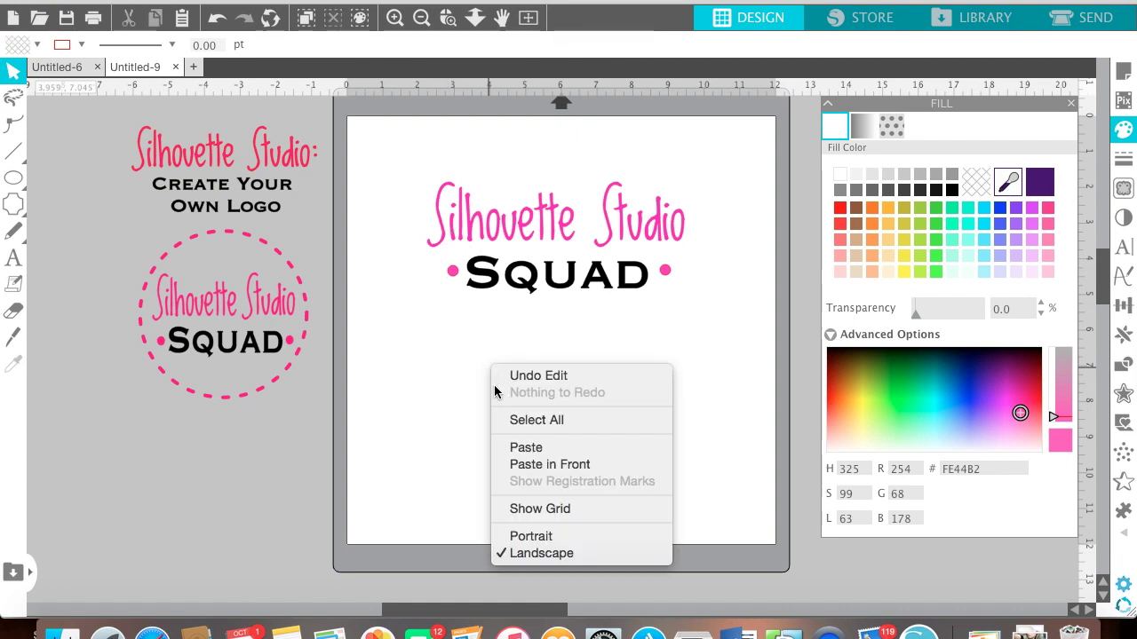
left_click(535, 448)
left_click_drag(488, 308, 463, 364)
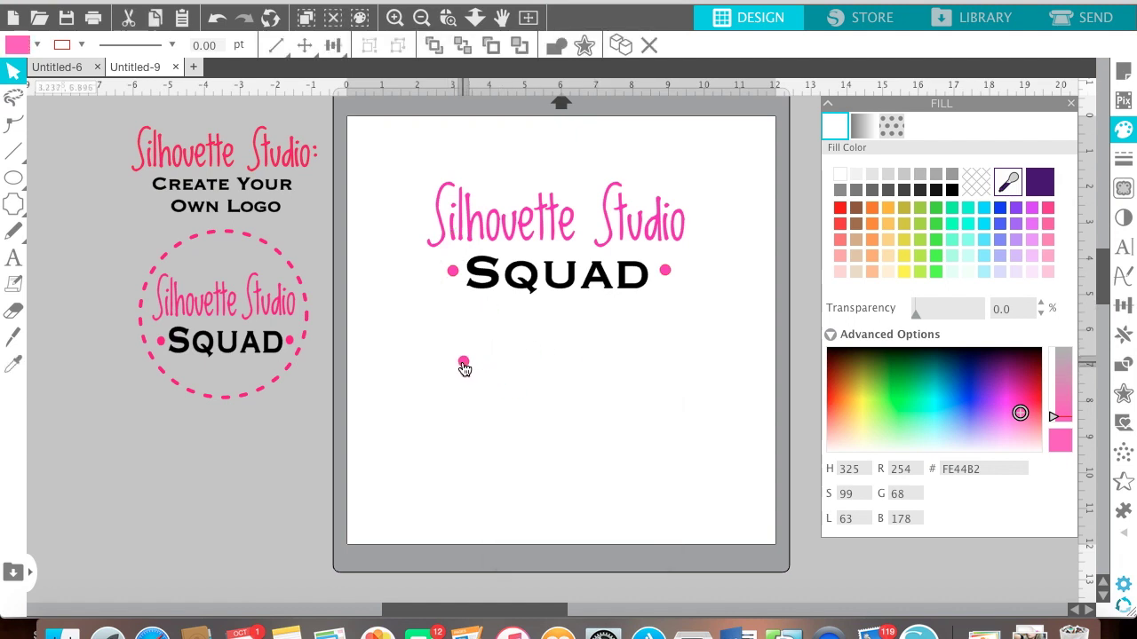
left_click(463, 366)
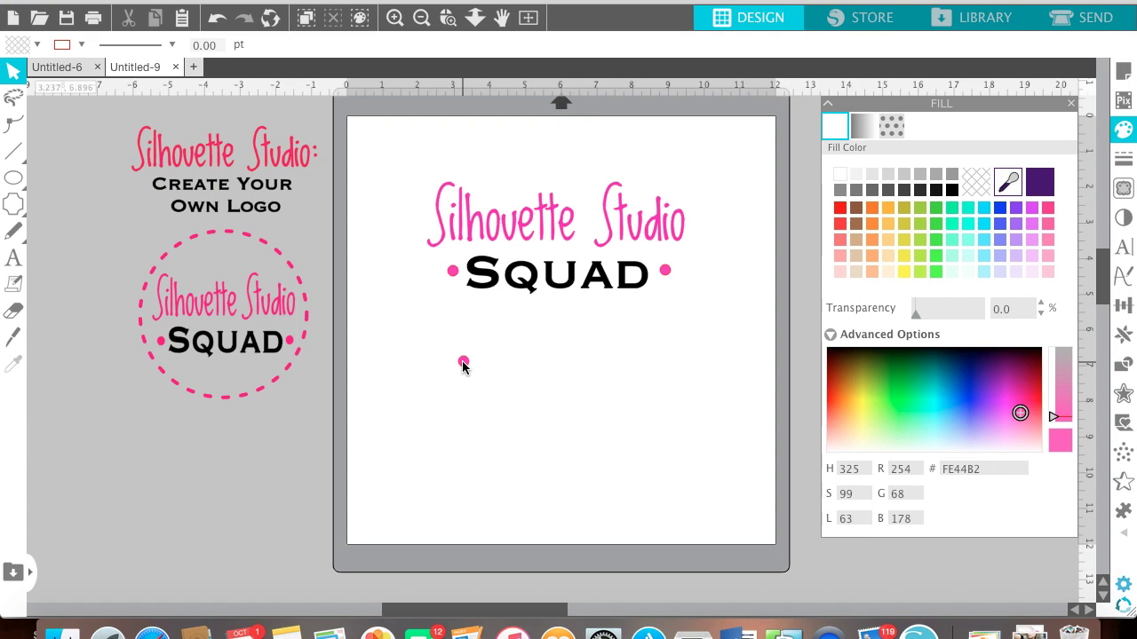
left_click(463, 363)
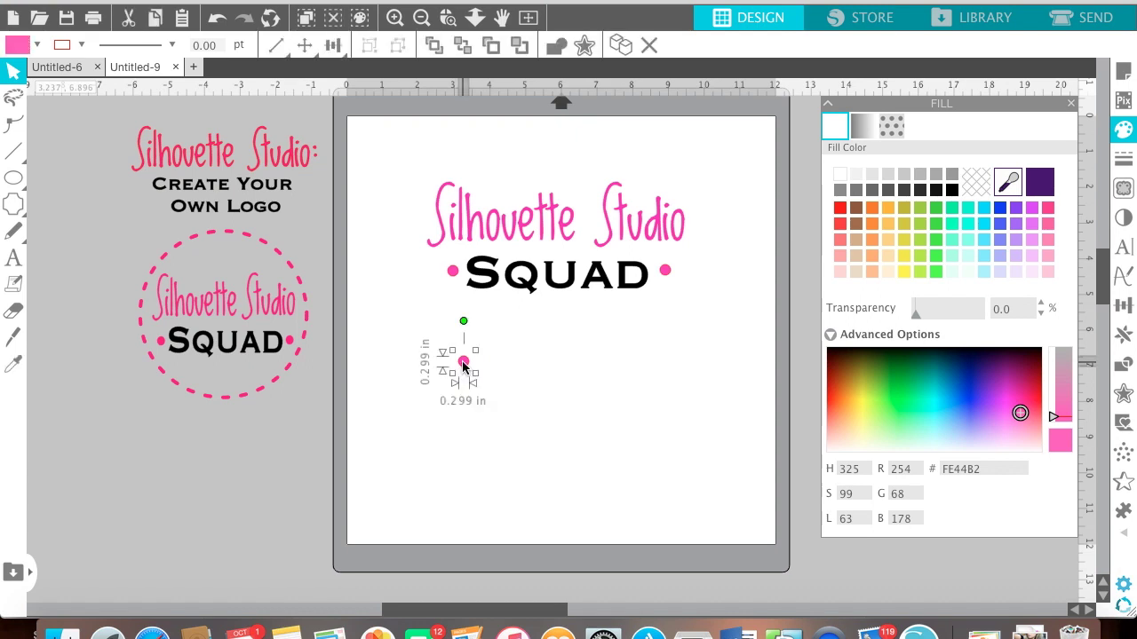
key("Delete")
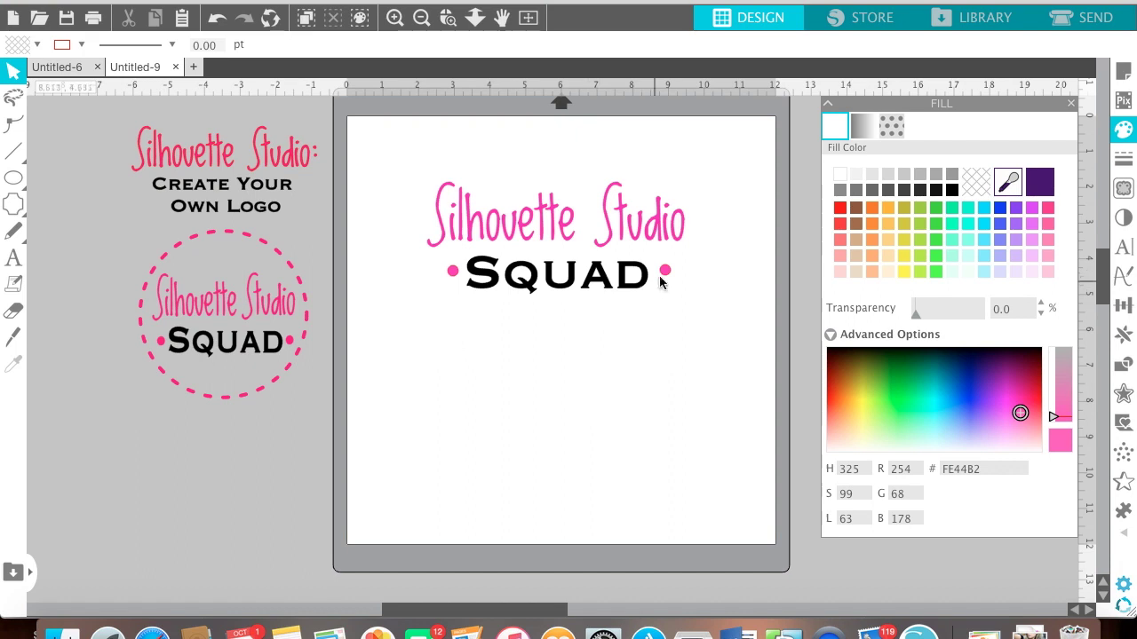
- Nudge the dot beside the D closer to the Squad text so both dots are evenly spaced
left_click_drag(665, 278, 659, 279)
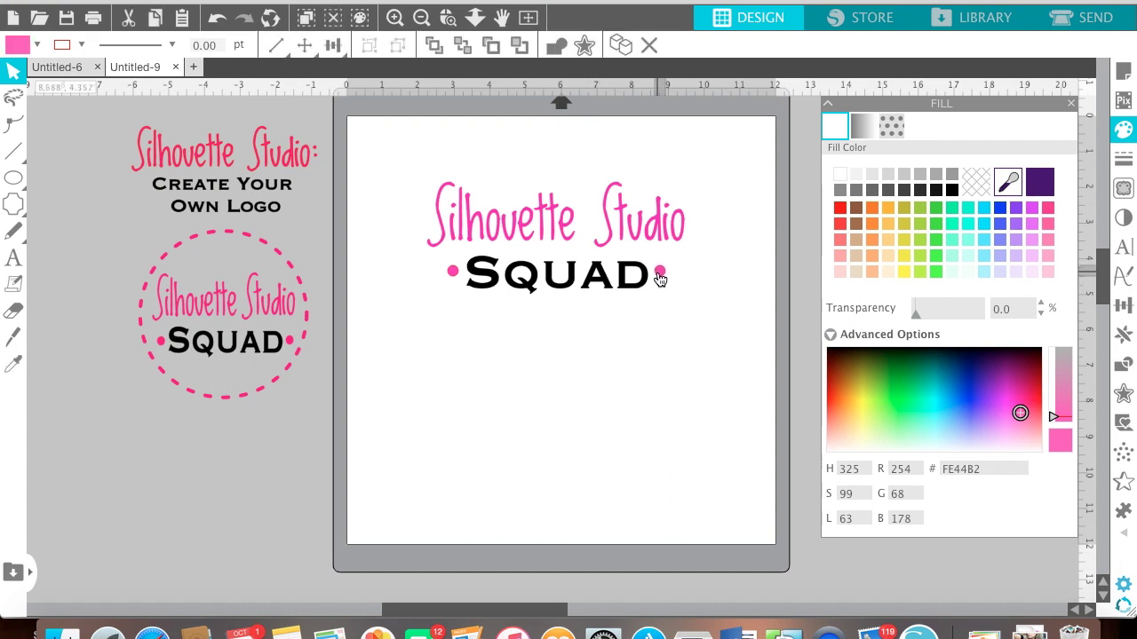
left_click(622, 285)
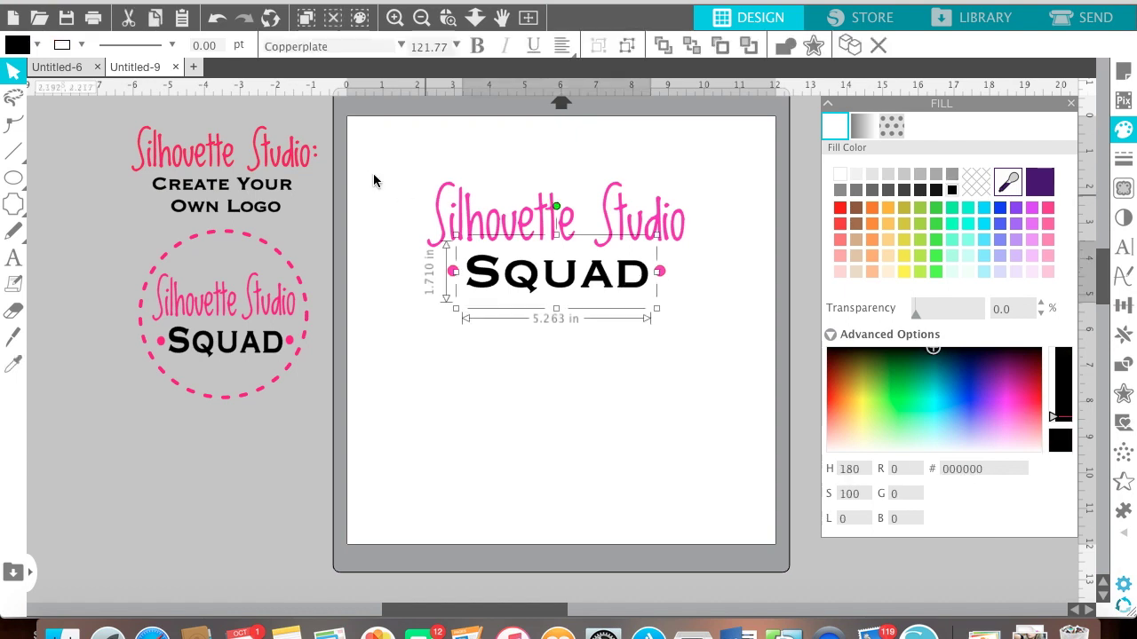
- Group both text lines with the two pink dots and move the group slightly down and left on the page
left_click_drag(393, 175, 680, 274)
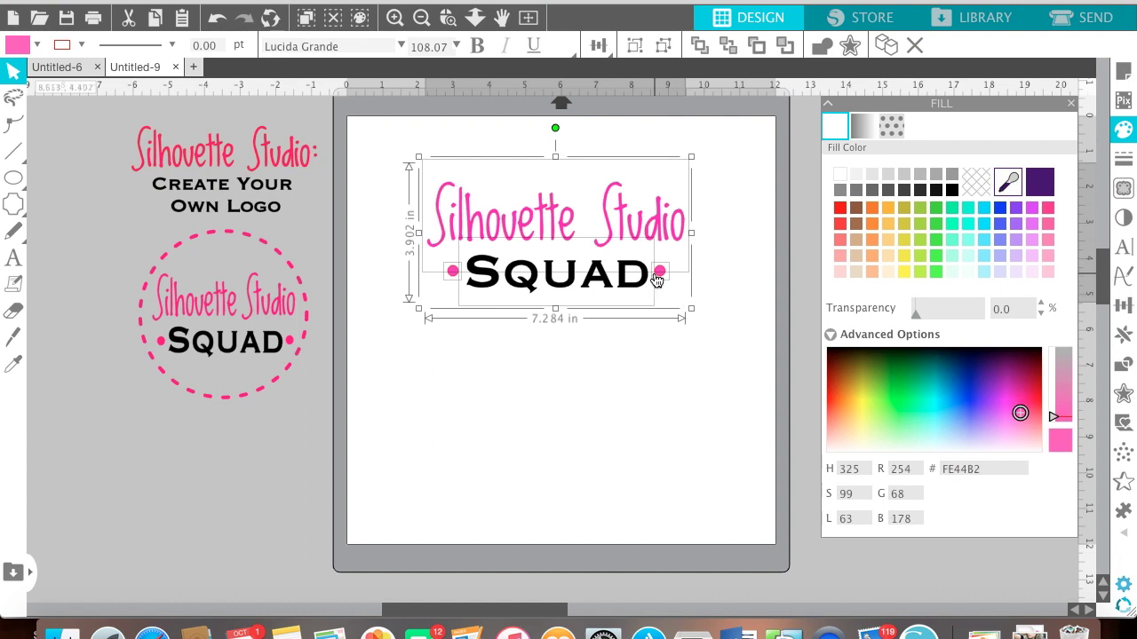
right_click(656, 279)
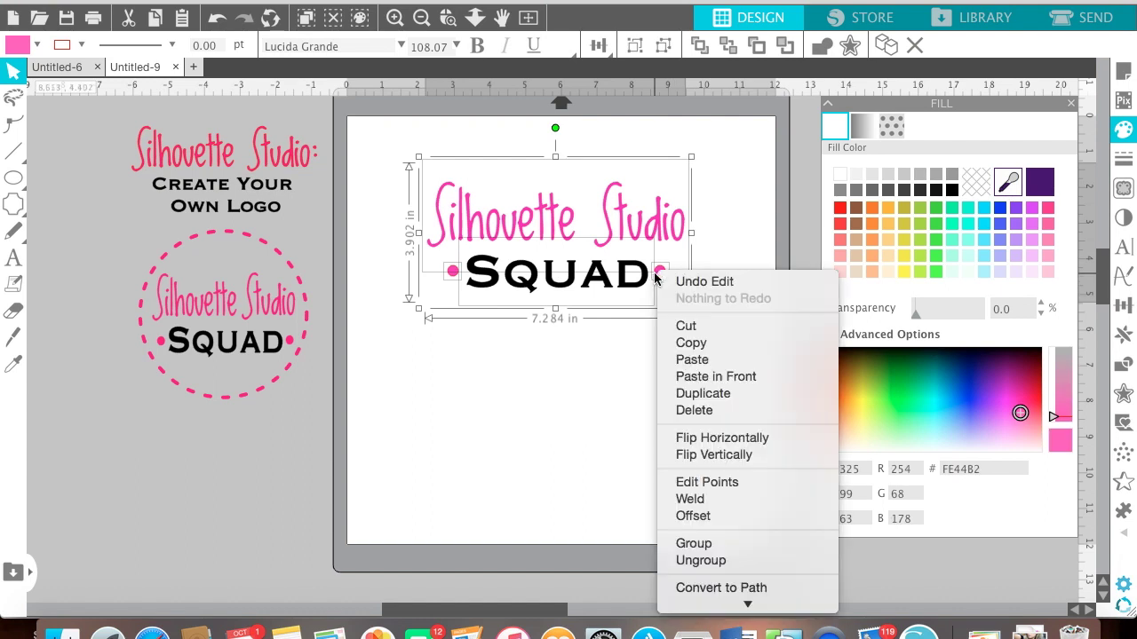
left_click(544, 345)
left_click(542, 340)
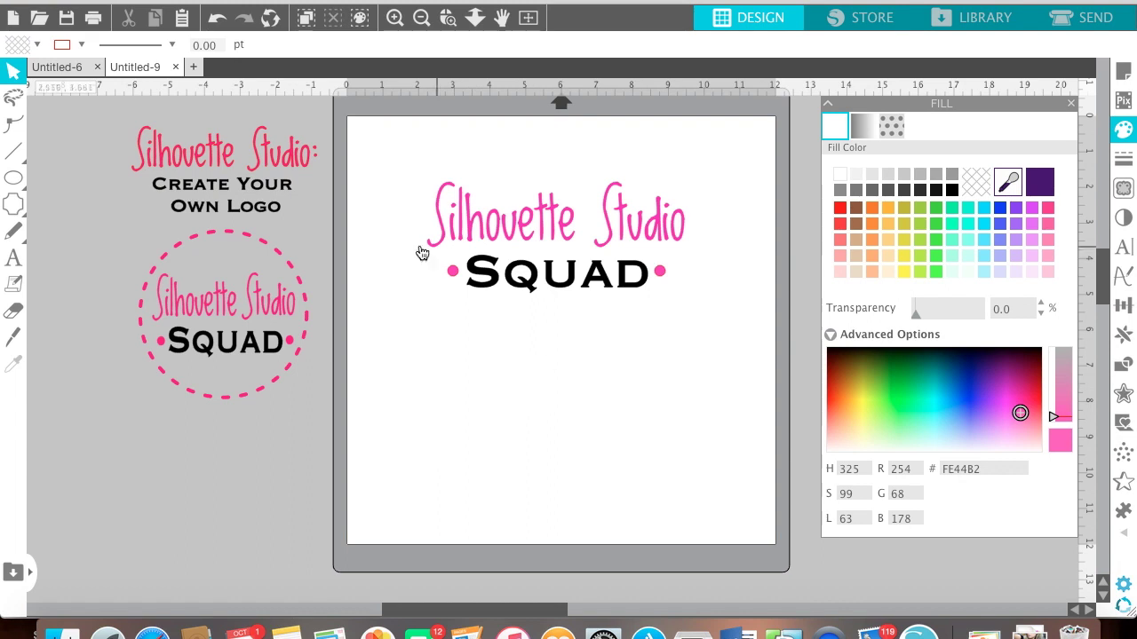
left_click_drag(391, 161, 689, 311)
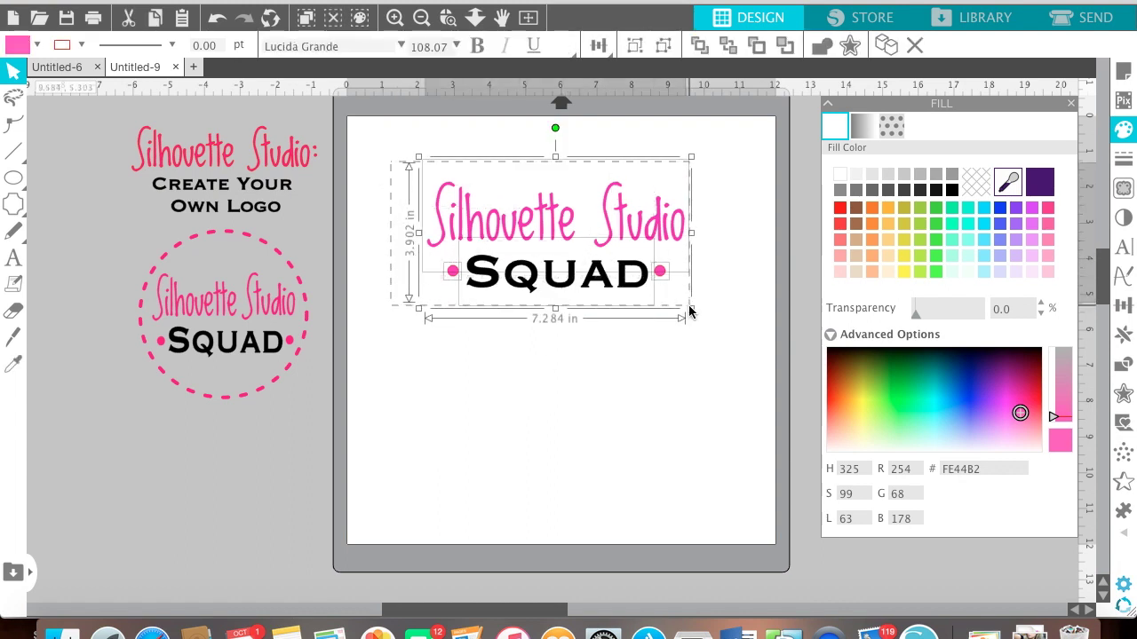
right_click(630, 282)
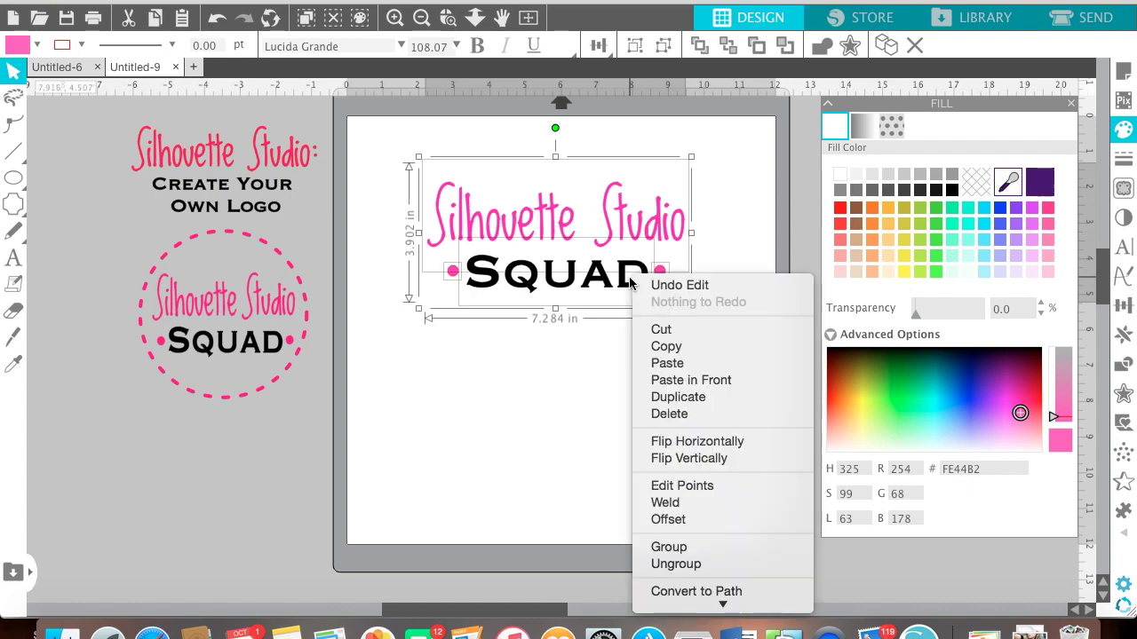
left_click(685, 548)
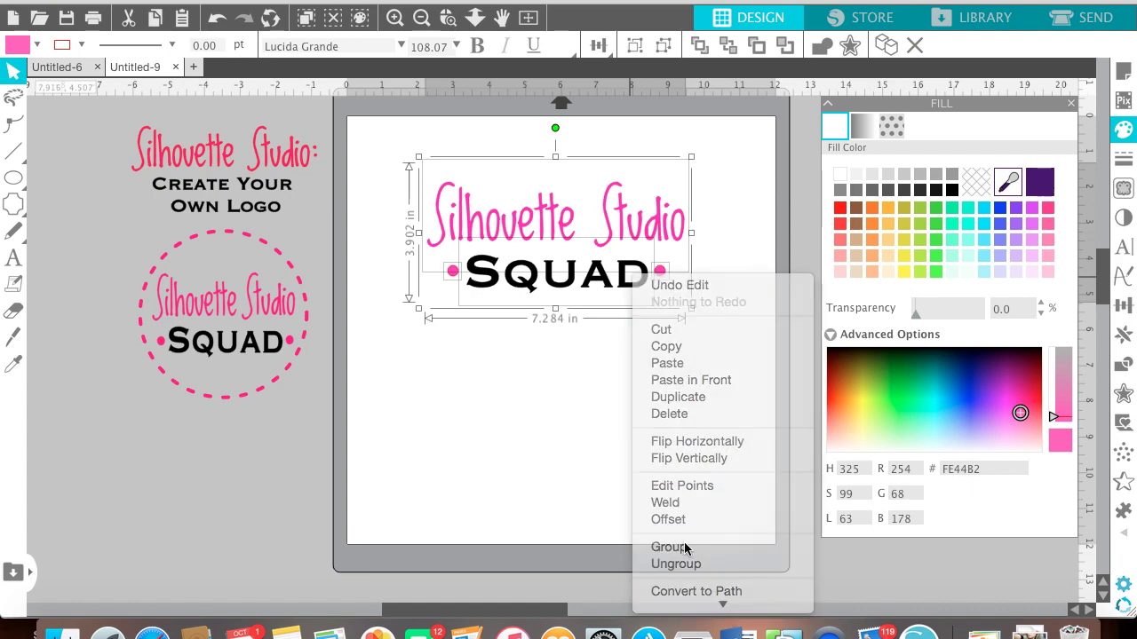
mouse_move(646, 285)
left_mouse_down()
mouse_move(535, 469)
mouse_move(431, 533)
mouse_move(304, 528)
mouse_move(537, 500)
mouse_move(630, 316)
mouse_move(655, 333)
mouse_move(664, 293)
mouse_move(641, 295)
left_mouse_up()
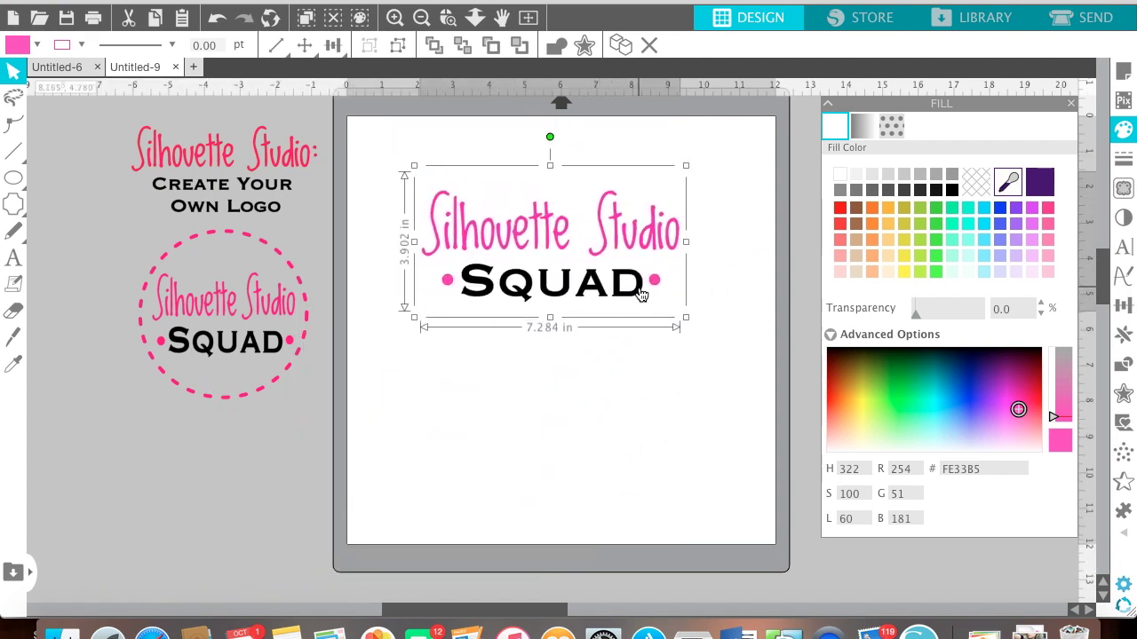
left_click(494, 402)
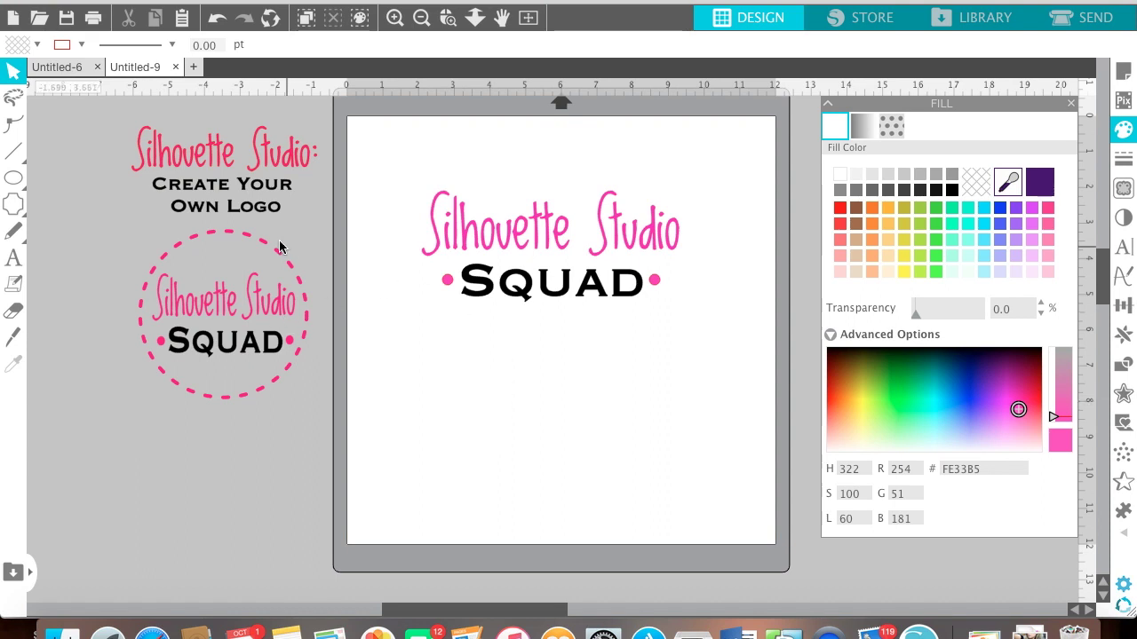
- Move the dashed circle of the sample logo off its text to the empty area below it
left_click_drag(262, 246, 242, 396)
left_click(285, 272)
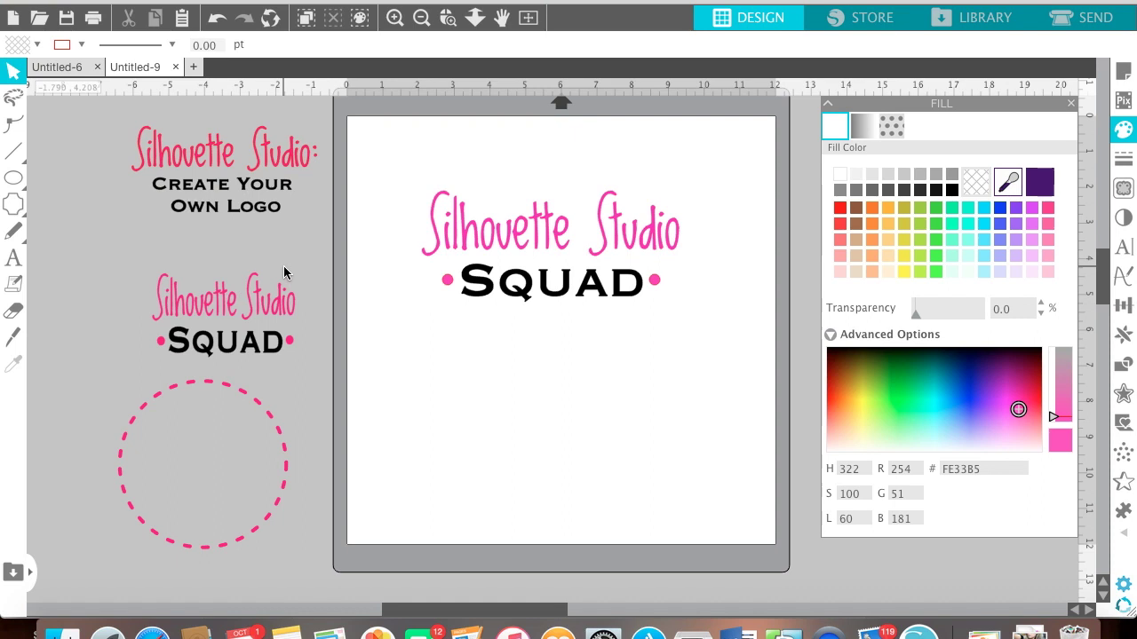
- Ungroup the text and dots on the page and select only the Silhouette Studio text
left_click(468, 238)
right_click(469, 238)
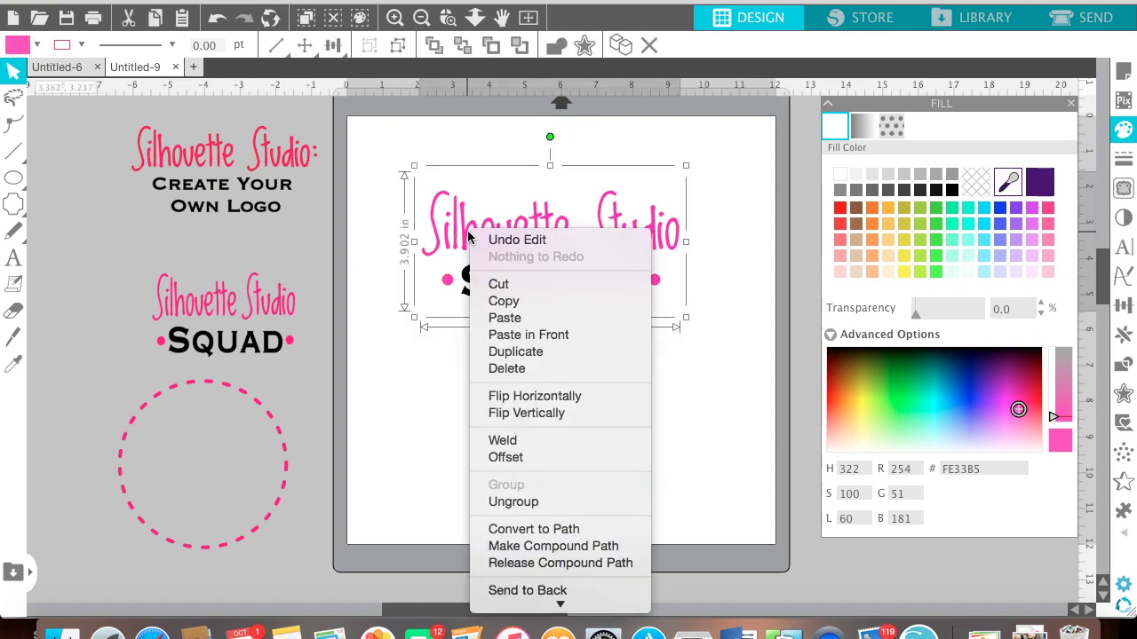
left_click(467, 503)
left_click(489, 399)
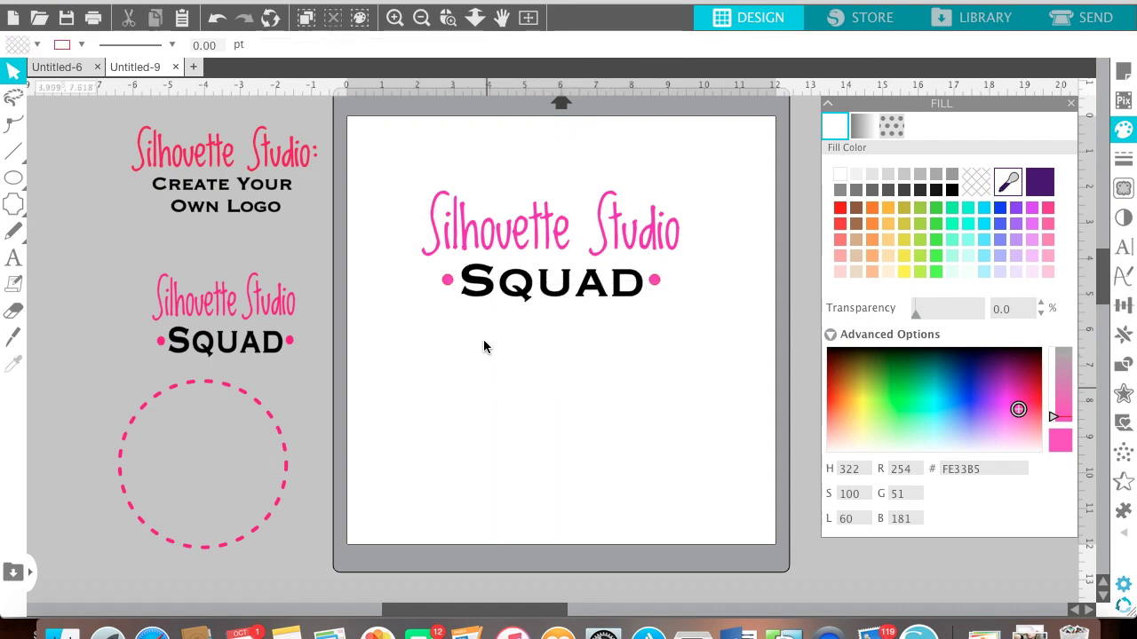
left_click(437, 248)
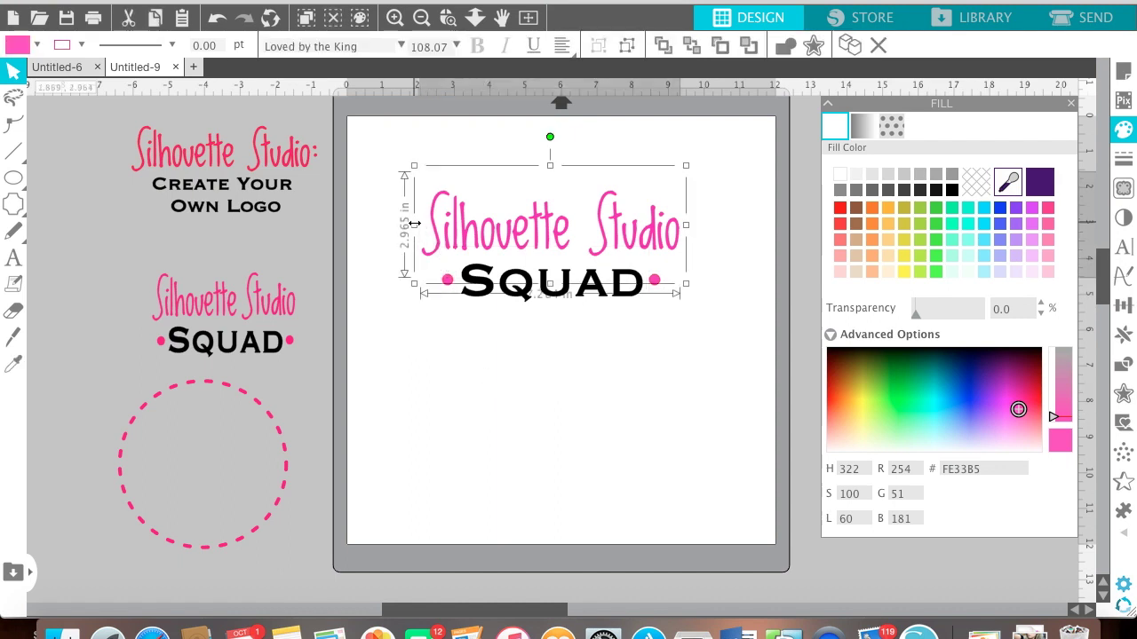
- Narrow the Silhouette Studio text from both sides to about 6.56 in wide, closer to the width of the Squad line
left_click_drag(414, 224, 424, 224)
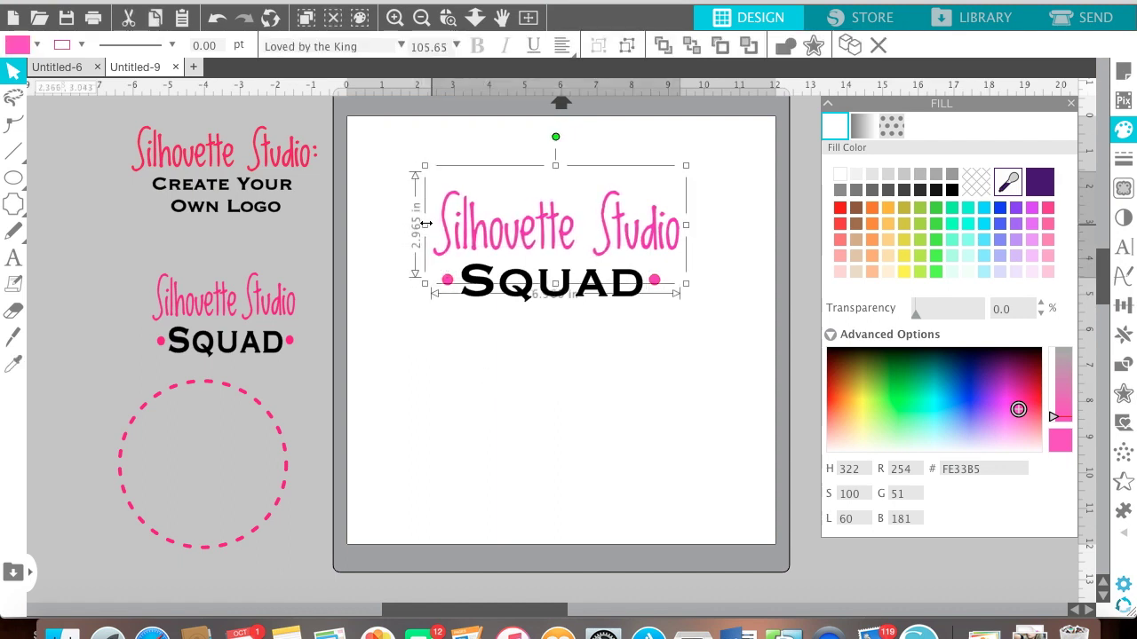
left_click_drag(685, 226, 671, 227)
left_click(581, 395)
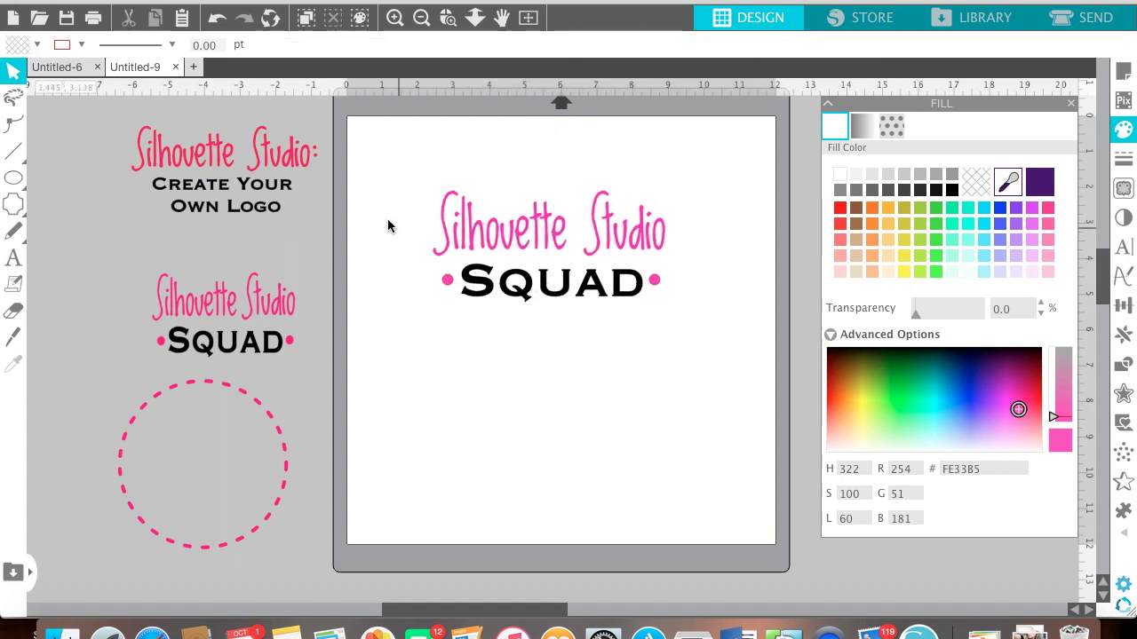
- Group the Silhouette Studio text, the Squad text and both pink dots on the page
left_click_drag(385, 176, 698, 367)
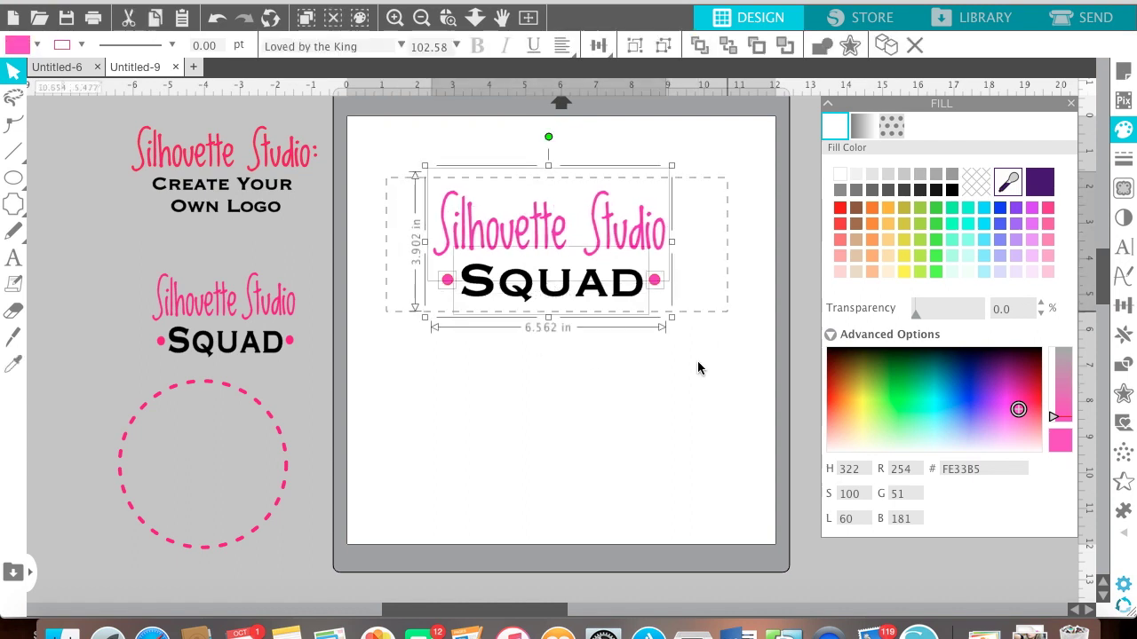
right_click(622, 282)
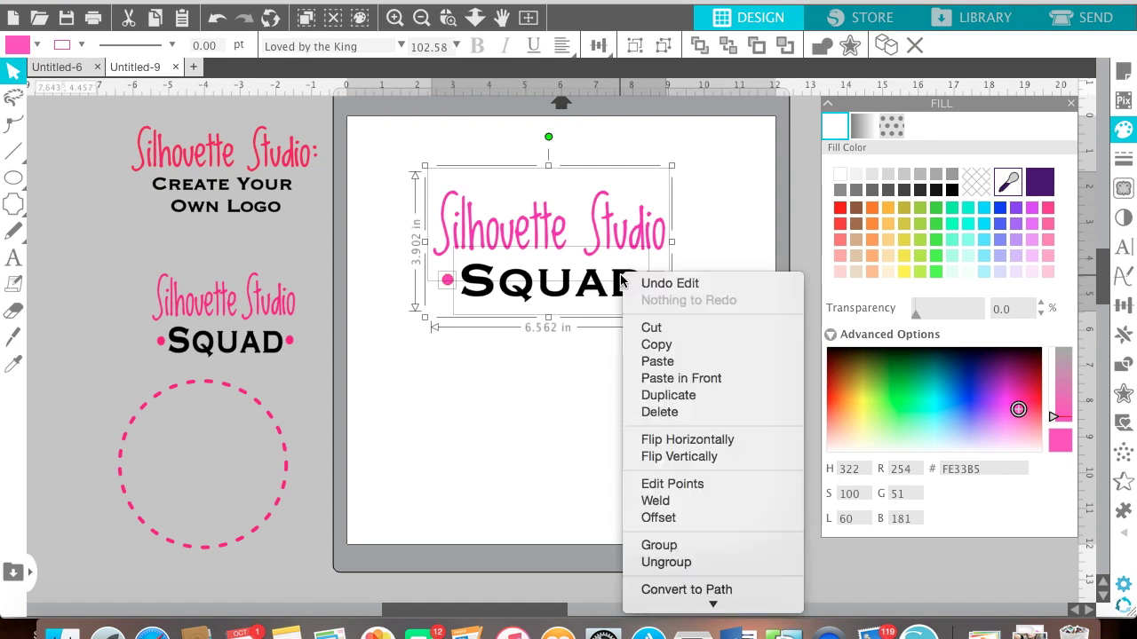
left_click(680, 545)
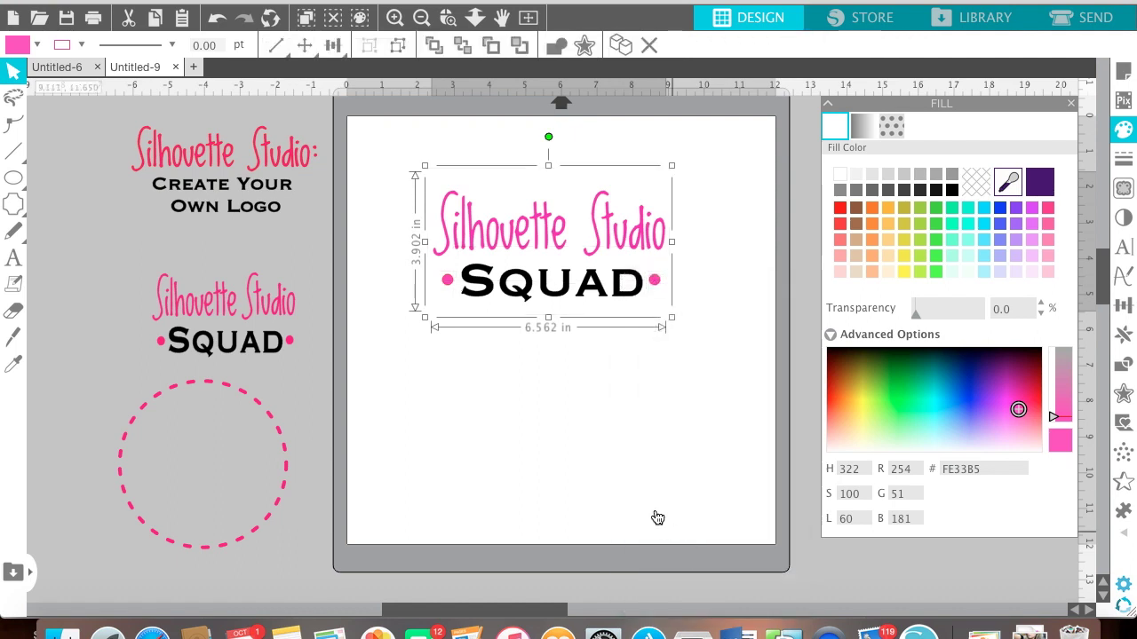
left_click(568, 390)
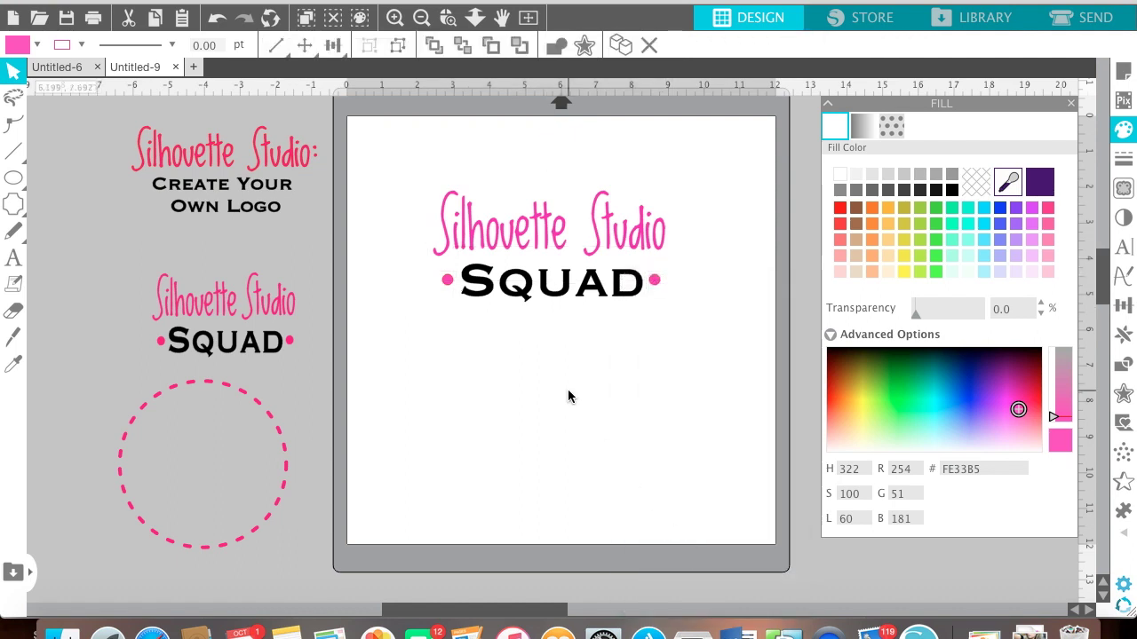
- Draw a circle about 7.12 in across with the Ellipse tool and centre it around the grouped text
left_click(15, 177)
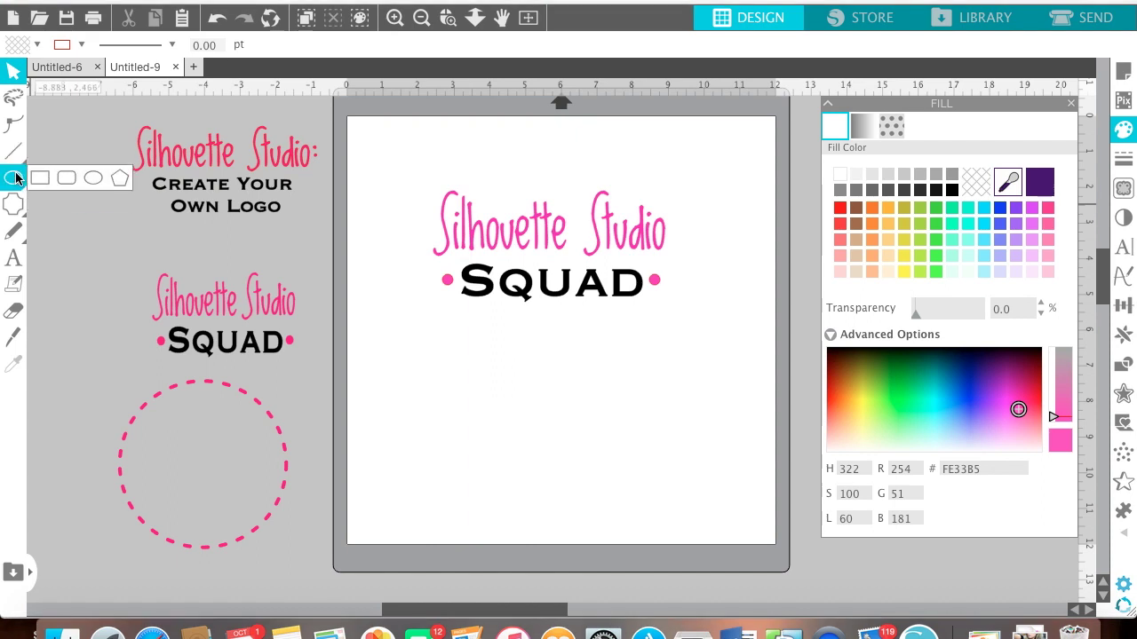
left_click(90, 181)
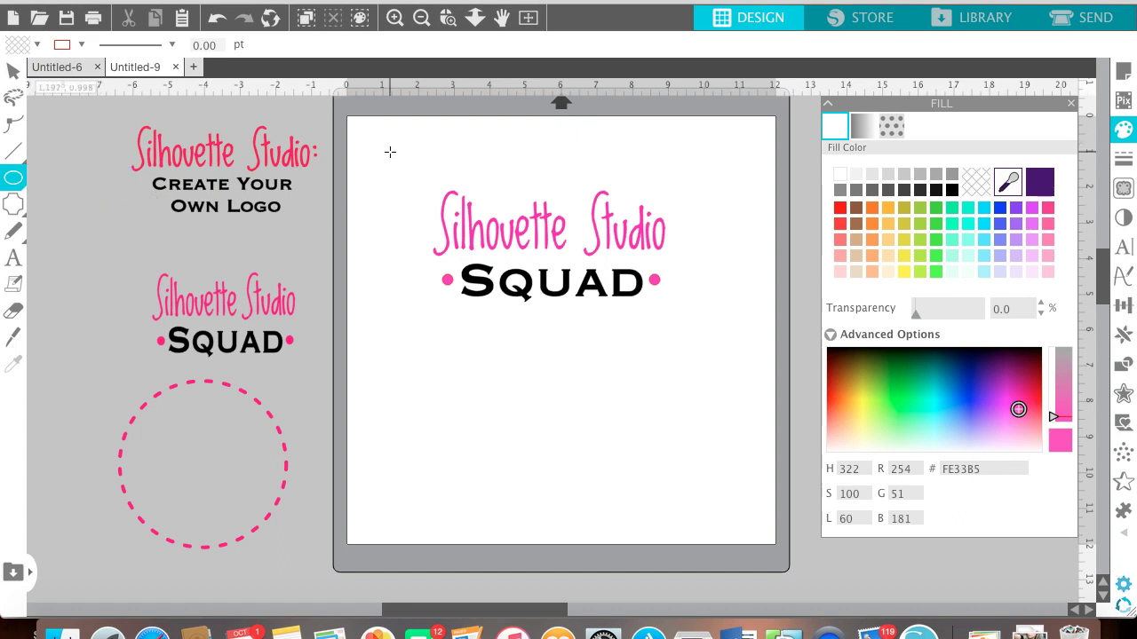
mouse_move(390, 152)
left_mouse_down()
mouse_move(470, 244)
mouse_move(533, 293)
mouse_move(663, 337)
mouse_move(691, 360)
left_mouse_up()
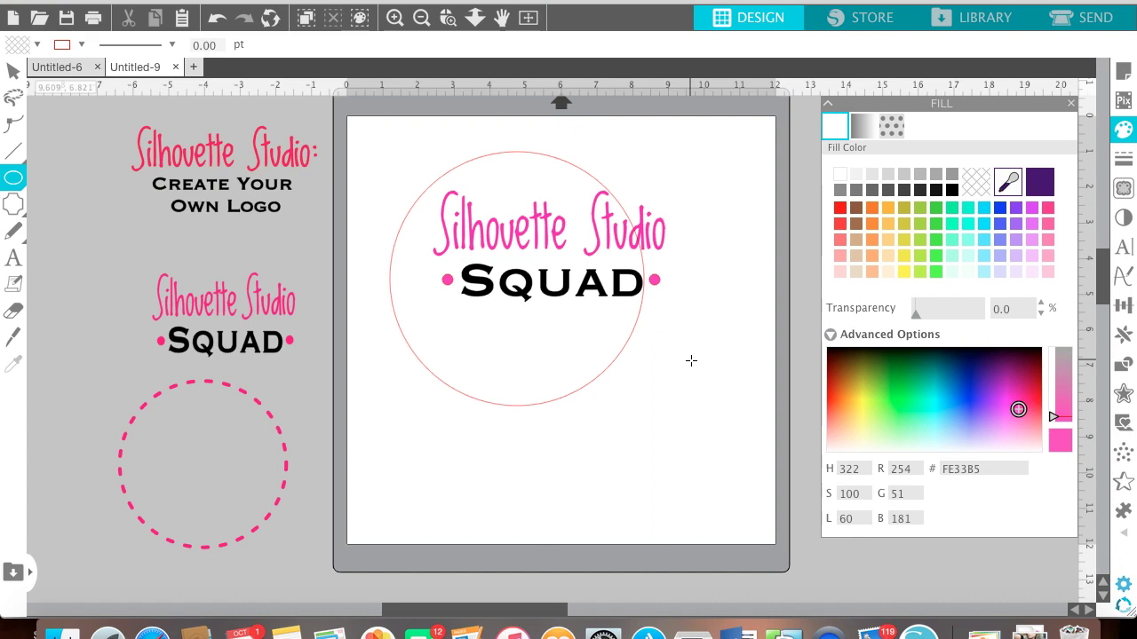
left_click(13, 71)
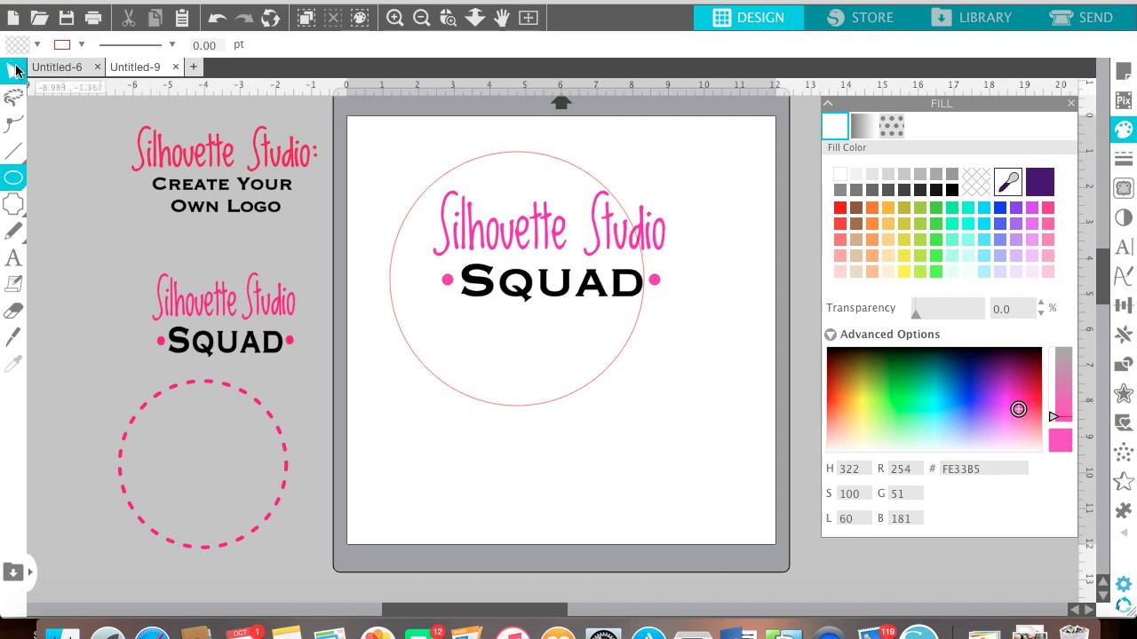
left_click_drag(518, 407, 552, 375)
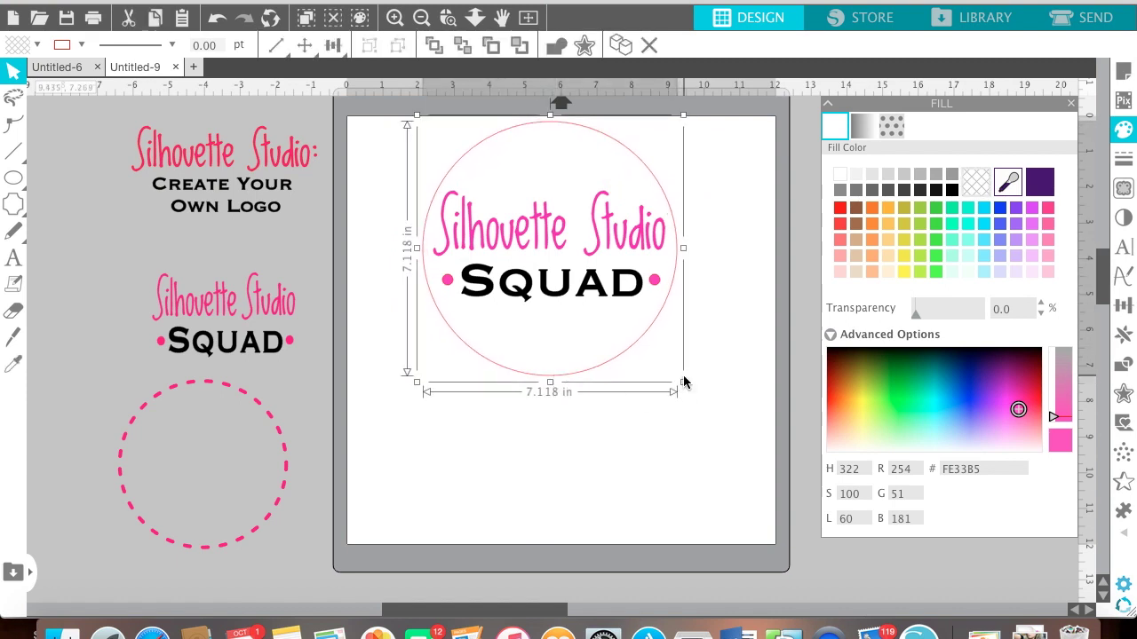
- Enlarge the circle to about 7.32 in, then move it together with the text down to the middle of the page
left_click_drag(681, 382, 690, 389)
left_click_drag(634, 359, 633, 356)
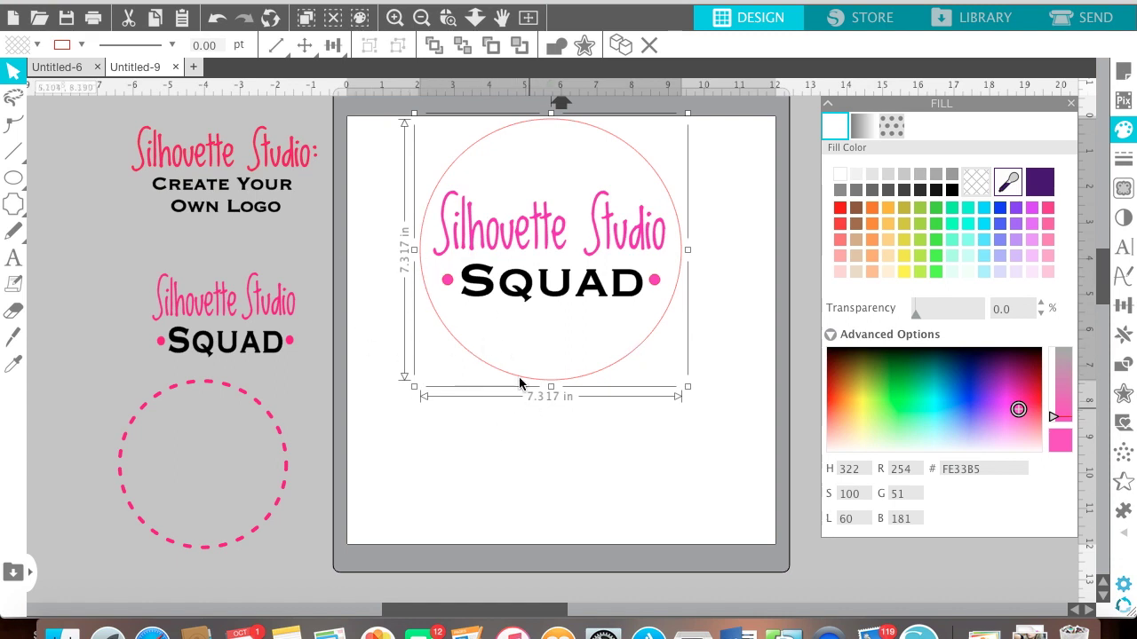
left_click_drag(381, 202, 649, 378)
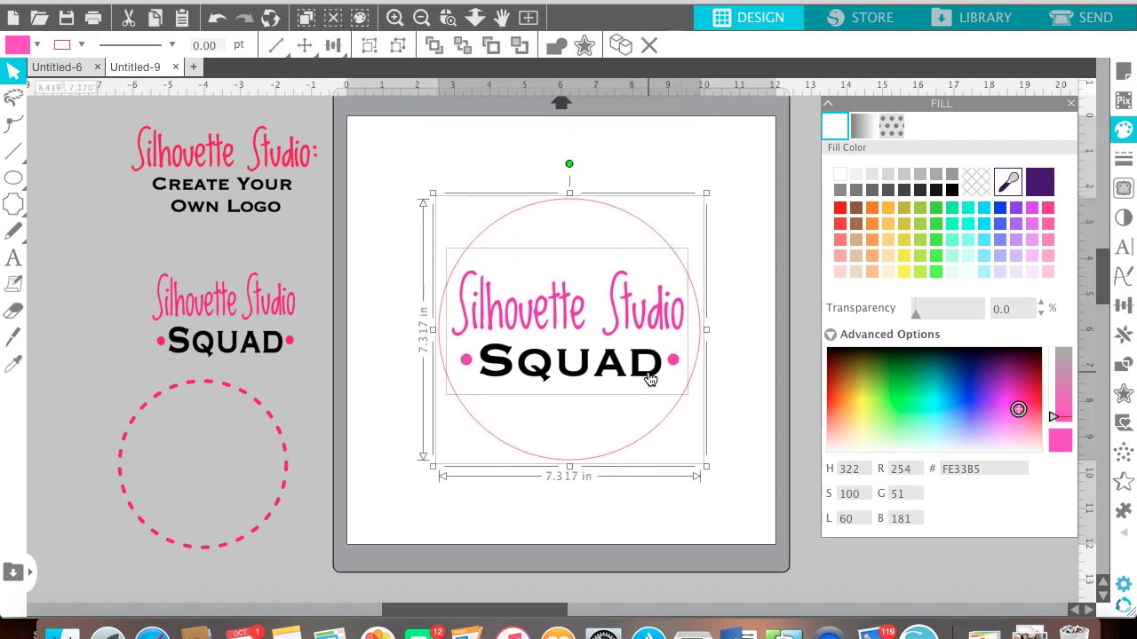
left_click(757, 349)
- Give the circle a medium-dashed line style with a thickness of 8.50 pt
left_click(677, 413)
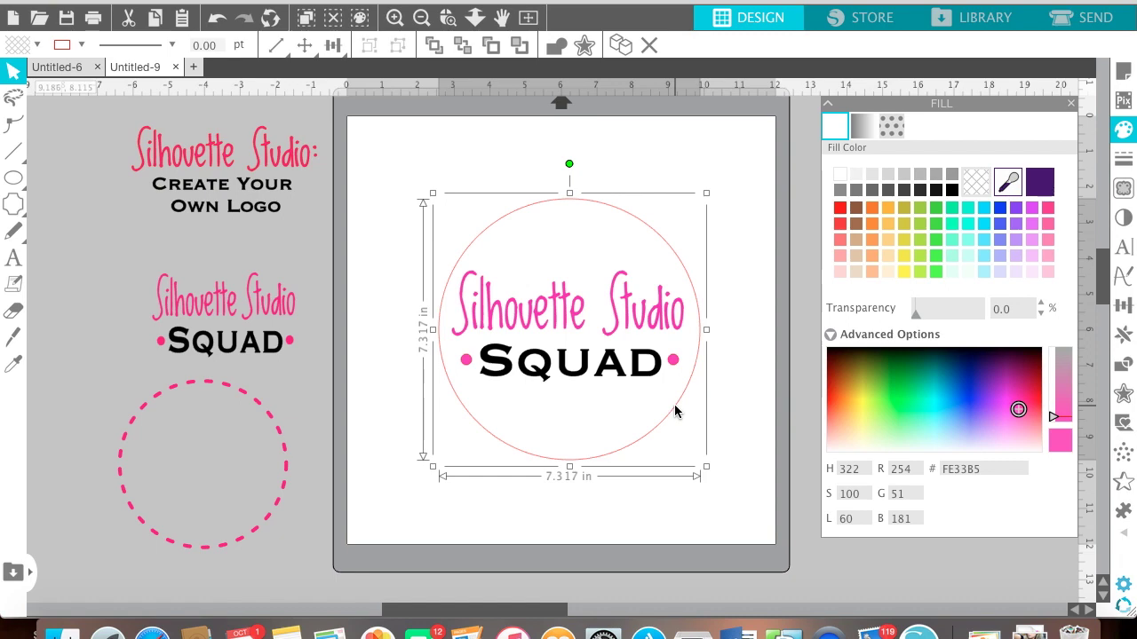
left_click(1129, 163)
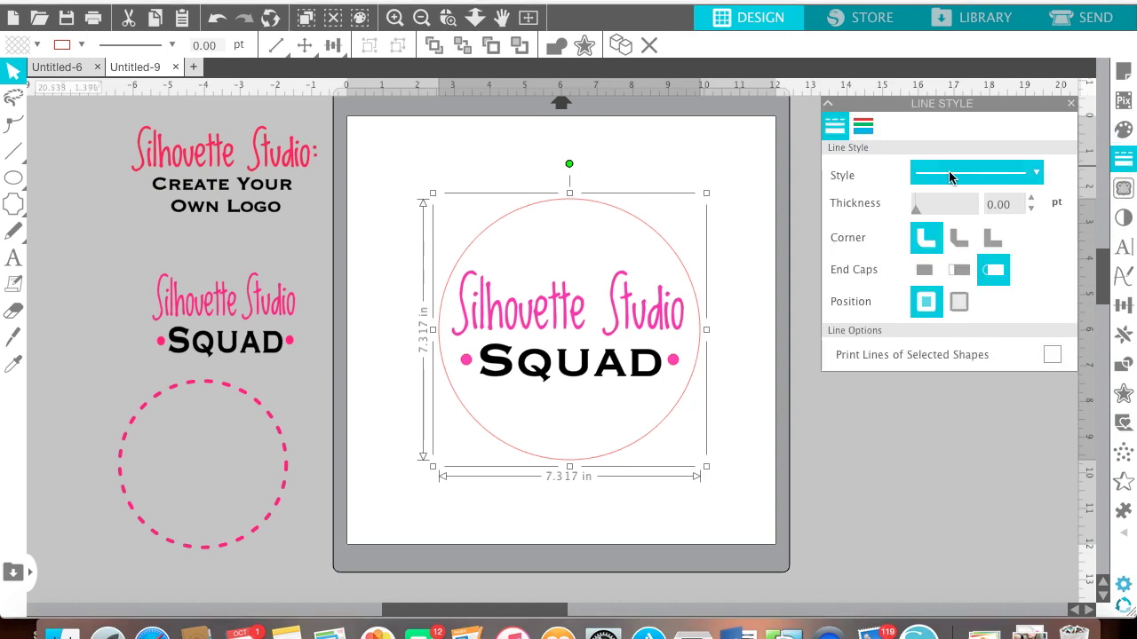
left_click(965, 177)
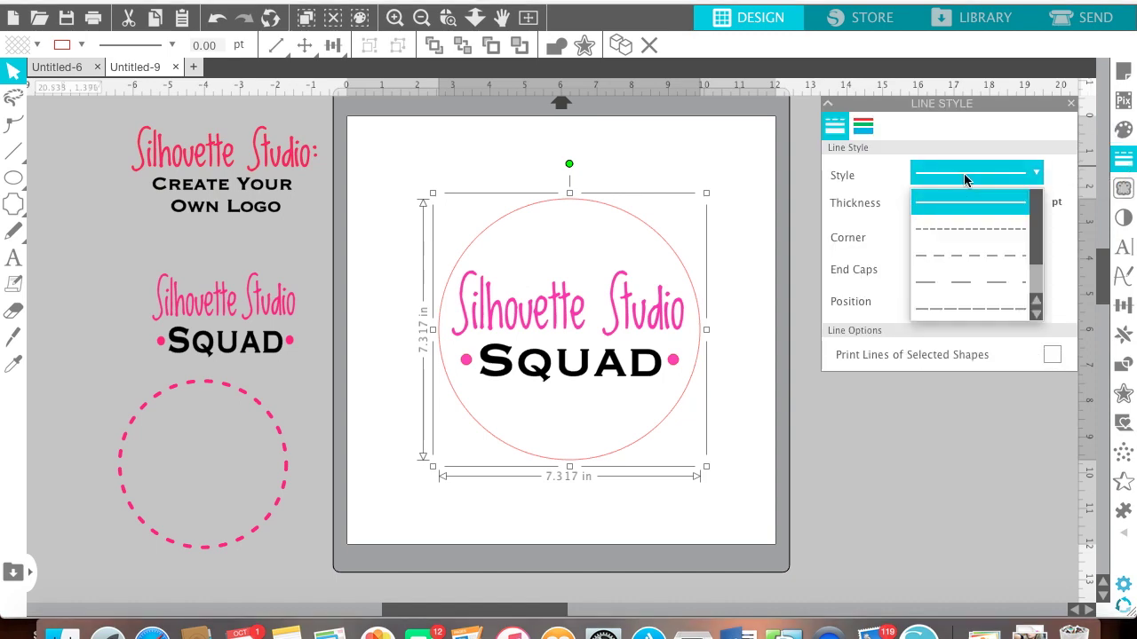
left_click(968, 258)
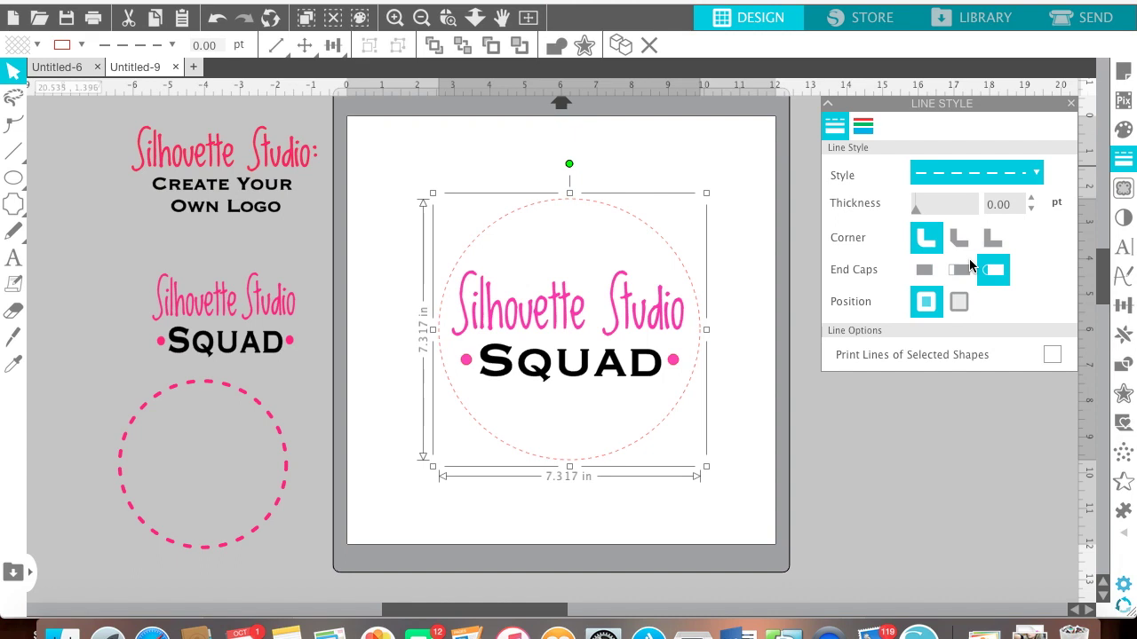
left_click(1001, 207)
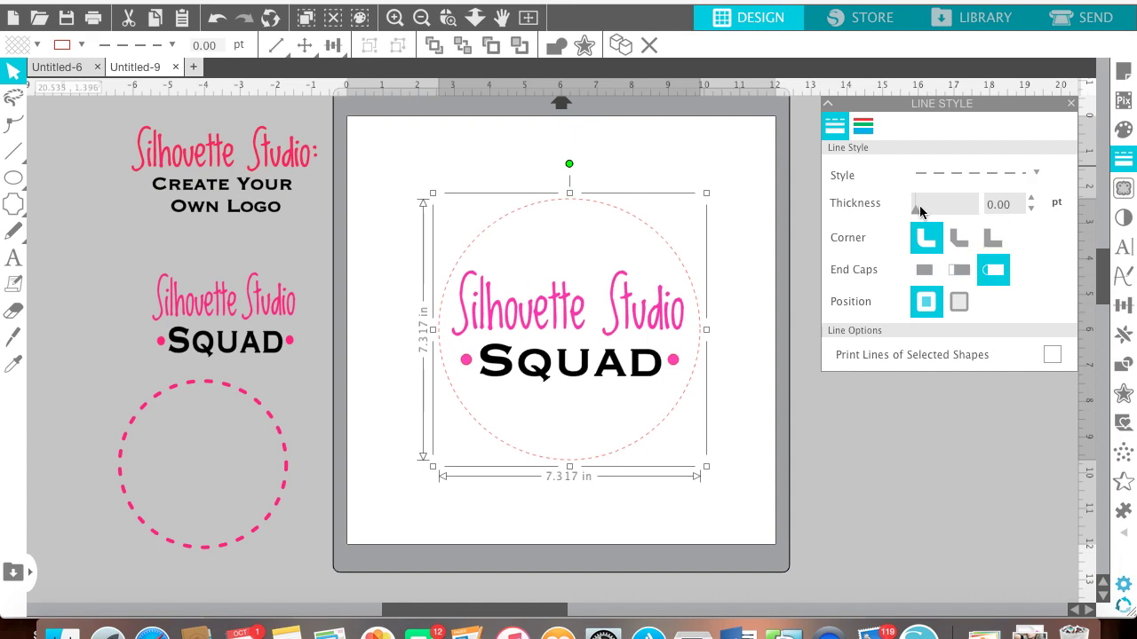
left_click_drag(918, 213, 943, 225)
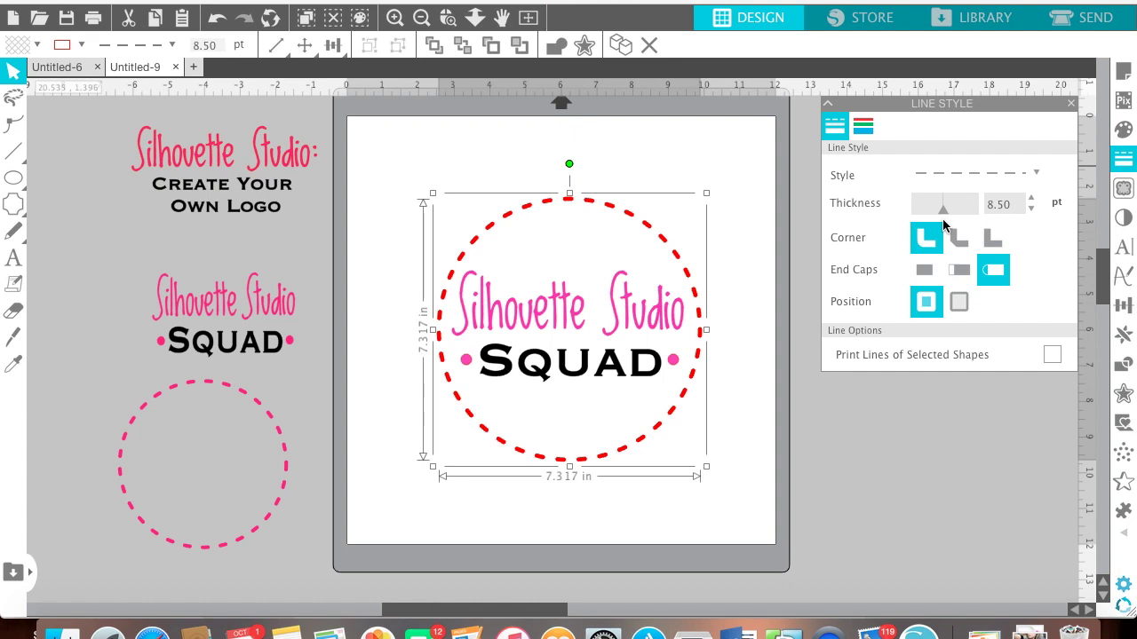
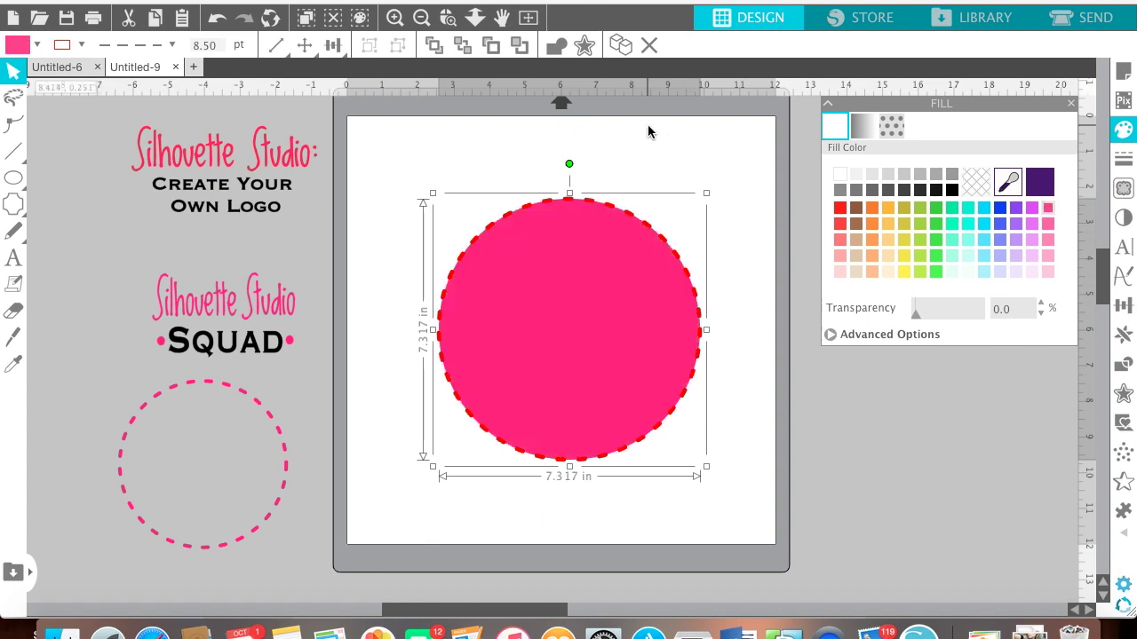
- Undo the circle's pink fill and set its line colour to pink FA0087 instead
left_click(216, 18)
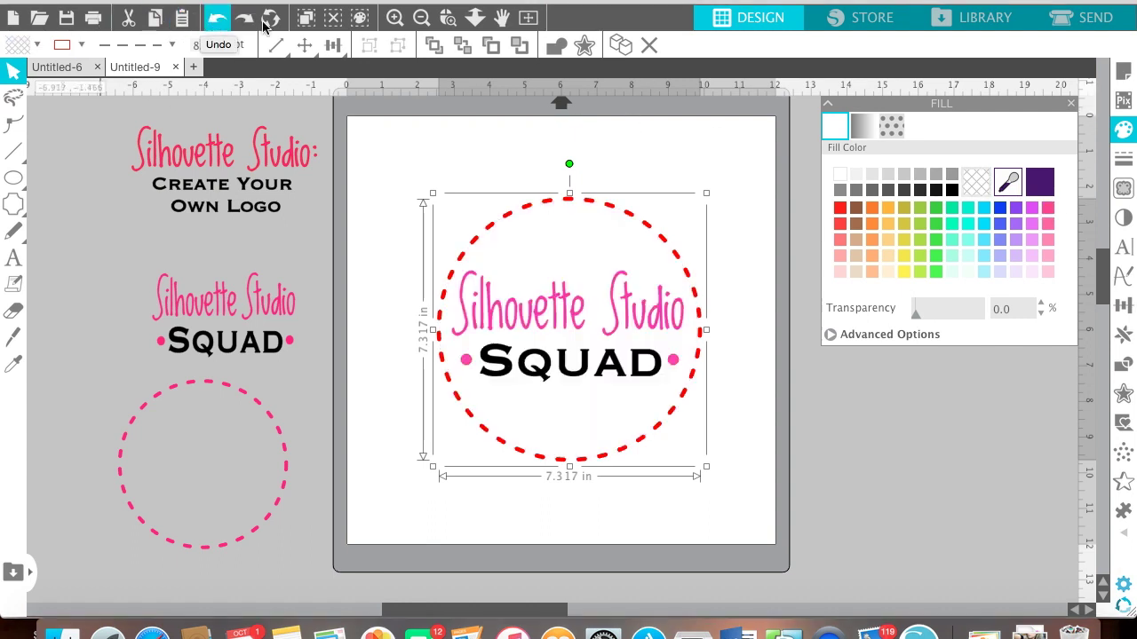
left_click(1123, 157)
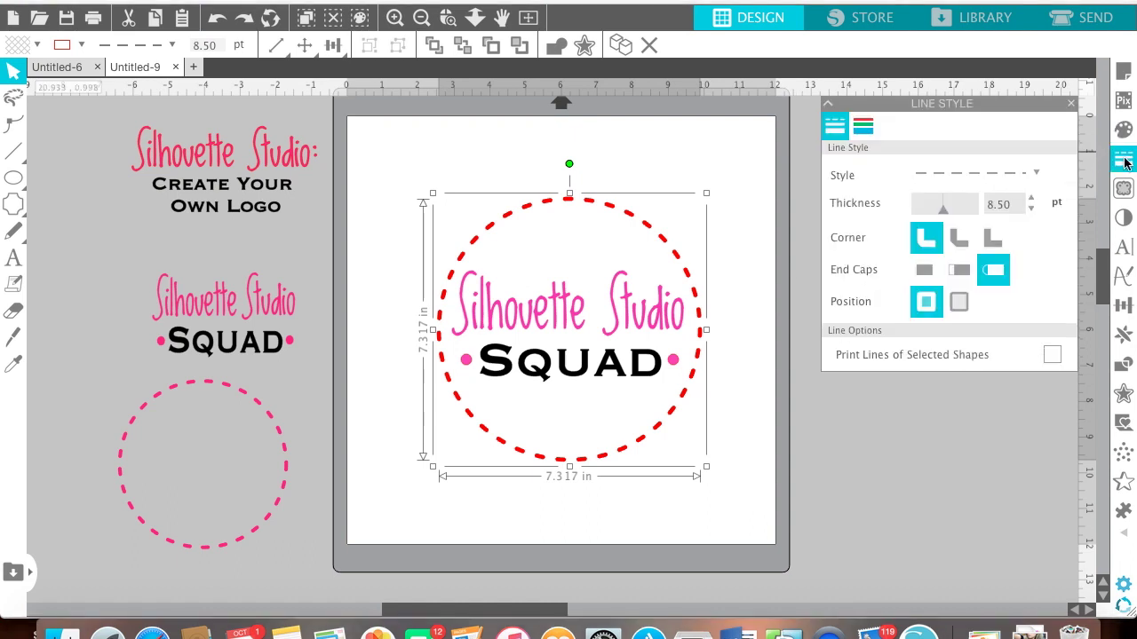
left_click(864, 127)
left_click(1048, 209)
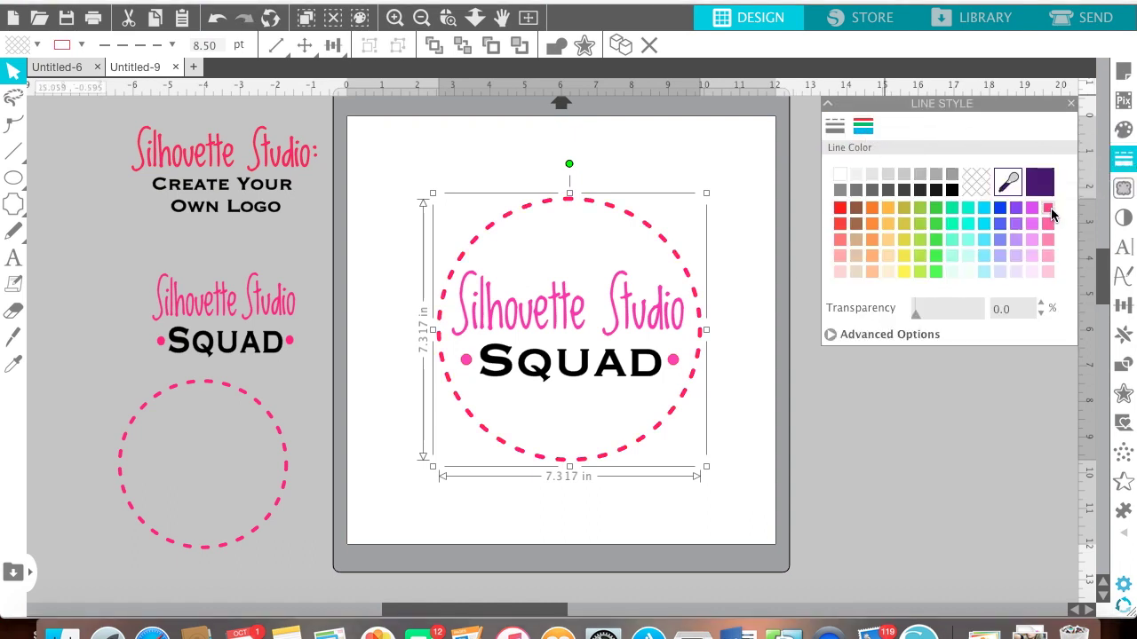
left_click(871, 336)
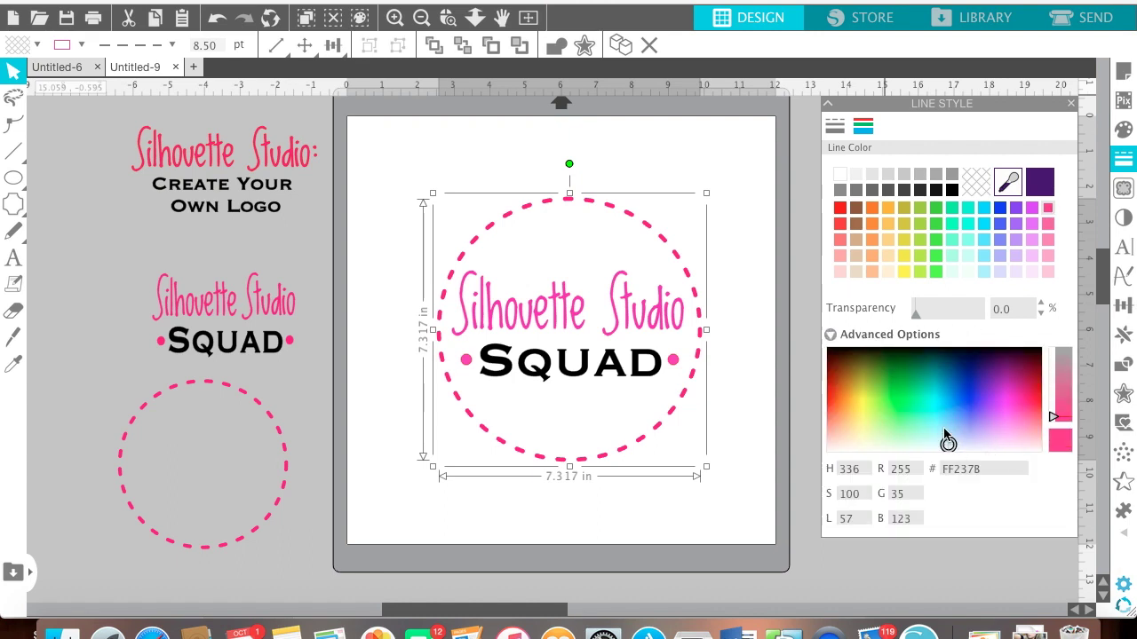
left_click_drag(948, 446, 1022, 397)
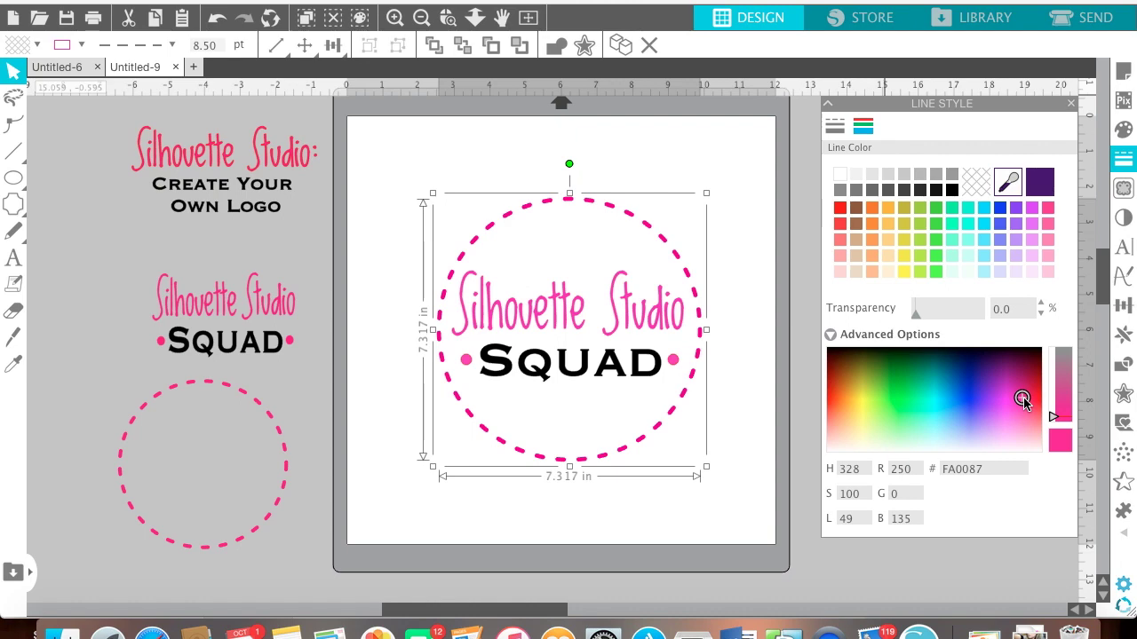
left_click(748, 410)
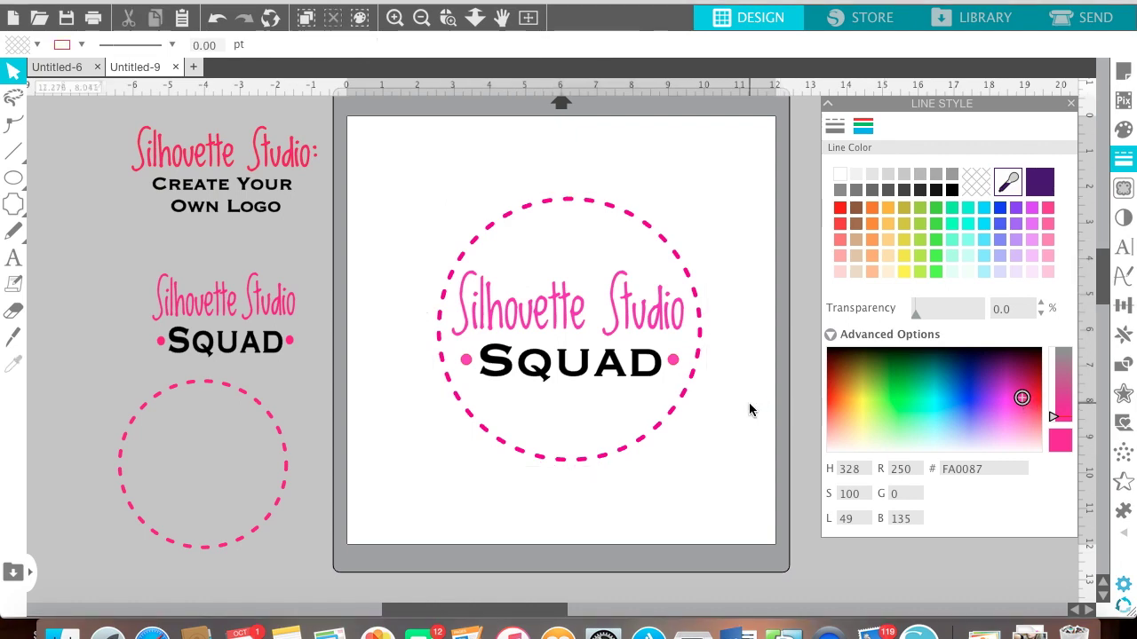
- Nudge the dashed circle slightly up around the text, then move the circle and text together higher on the page
left_click_drag(683, 411, 686, 405)
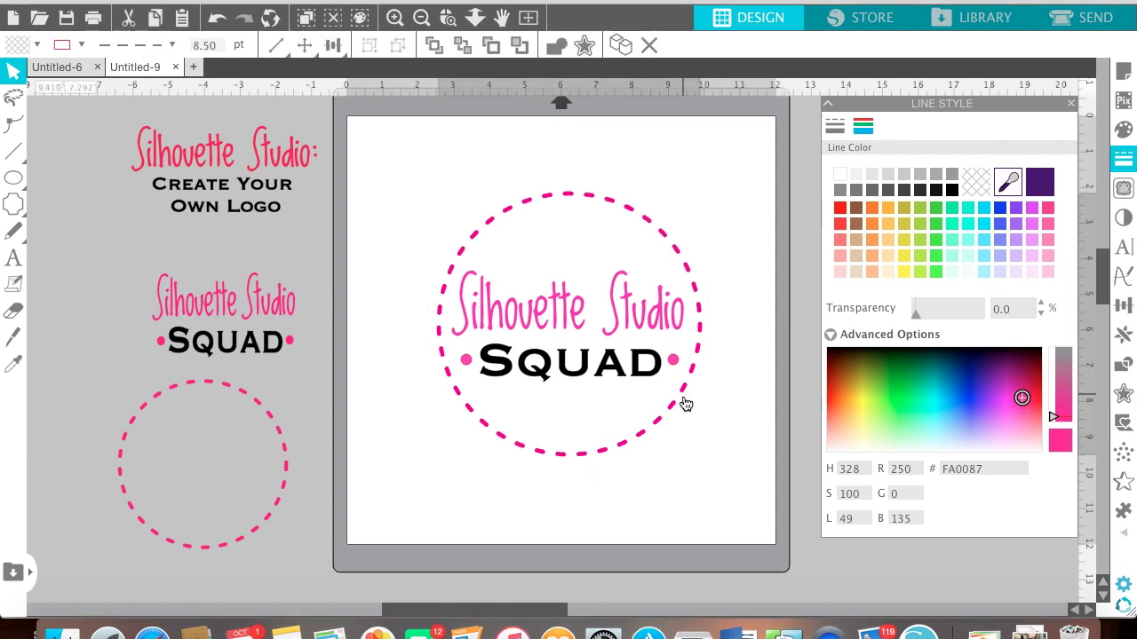
left_click(684, 403)
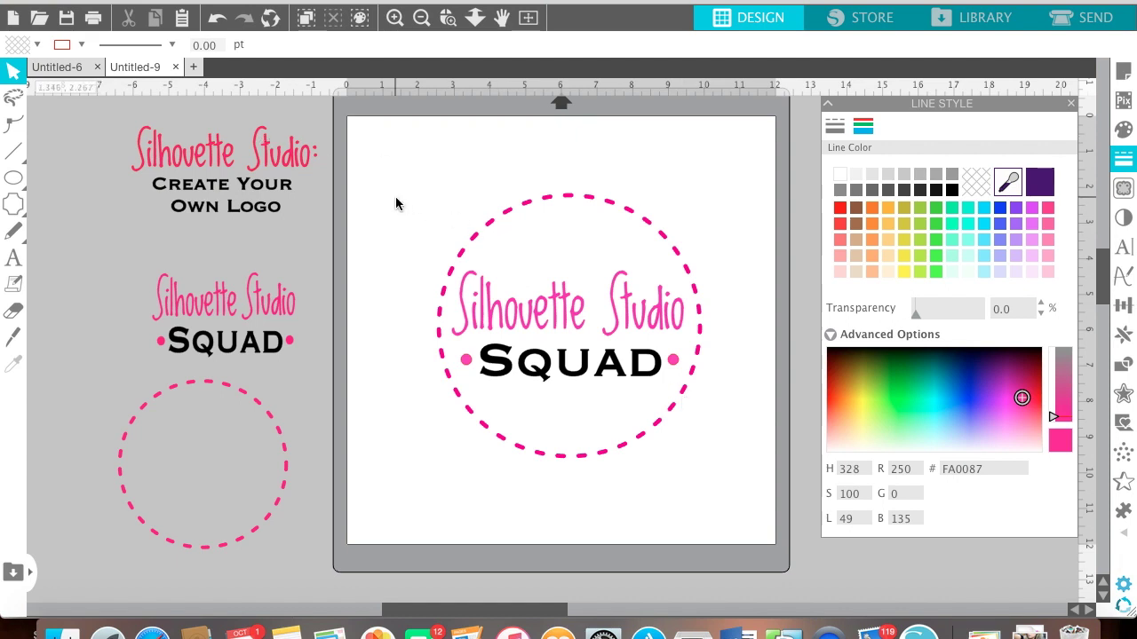
left_click_drag(397, 178, 709, 456)
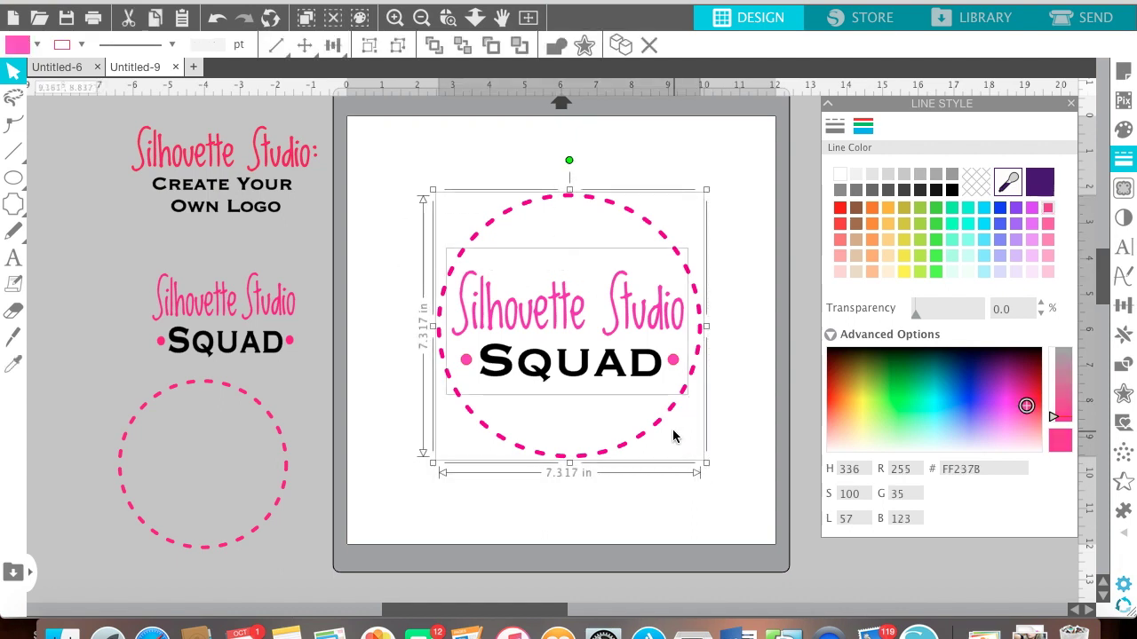
left_click_drag(660, 426, 659, 394)
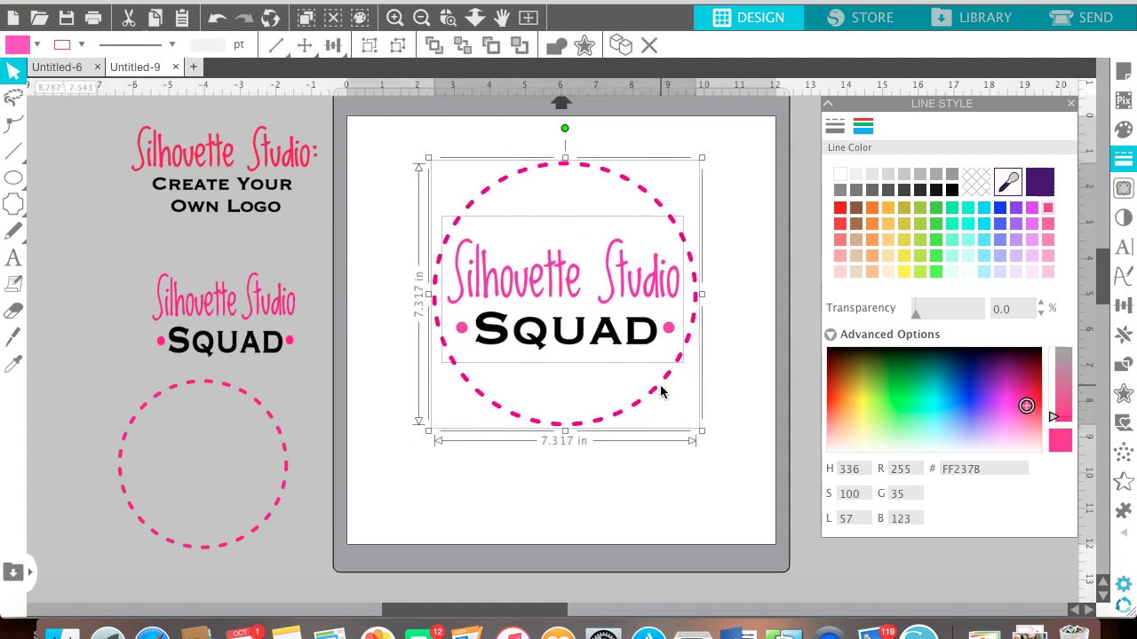
- Group the dashed circle with the text and dots, then leave the finished logo deselected
left_click(502, 410)
left_click_drag(388, 145, 705, 435)
right_click(598, 322)
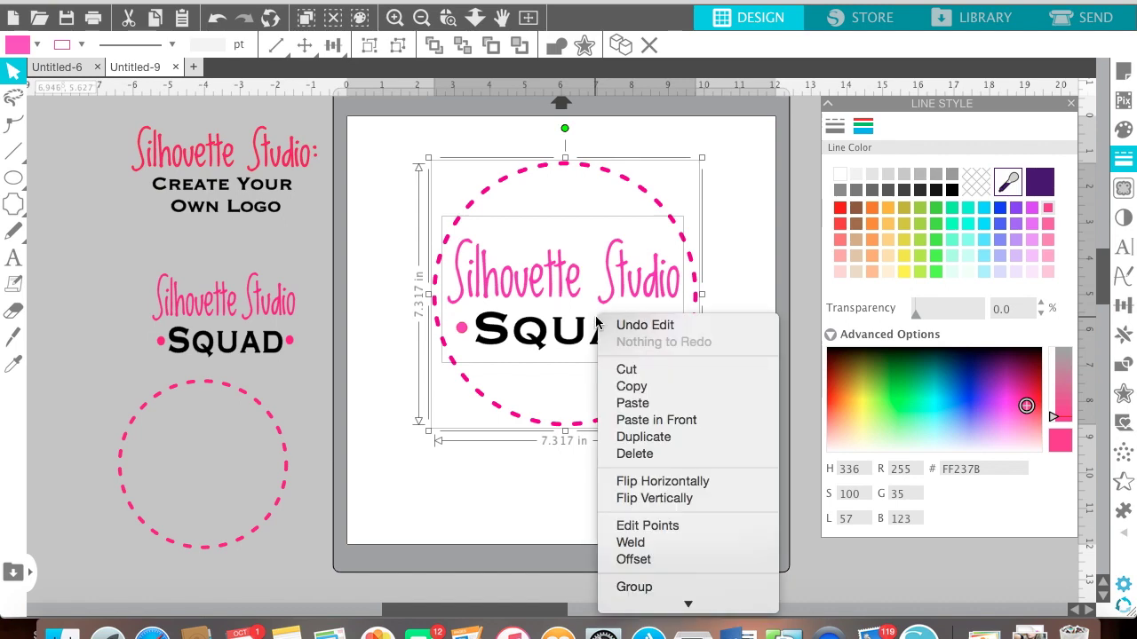
left_click(651, 592)
left_click_drag(627, 326, 378, 389)
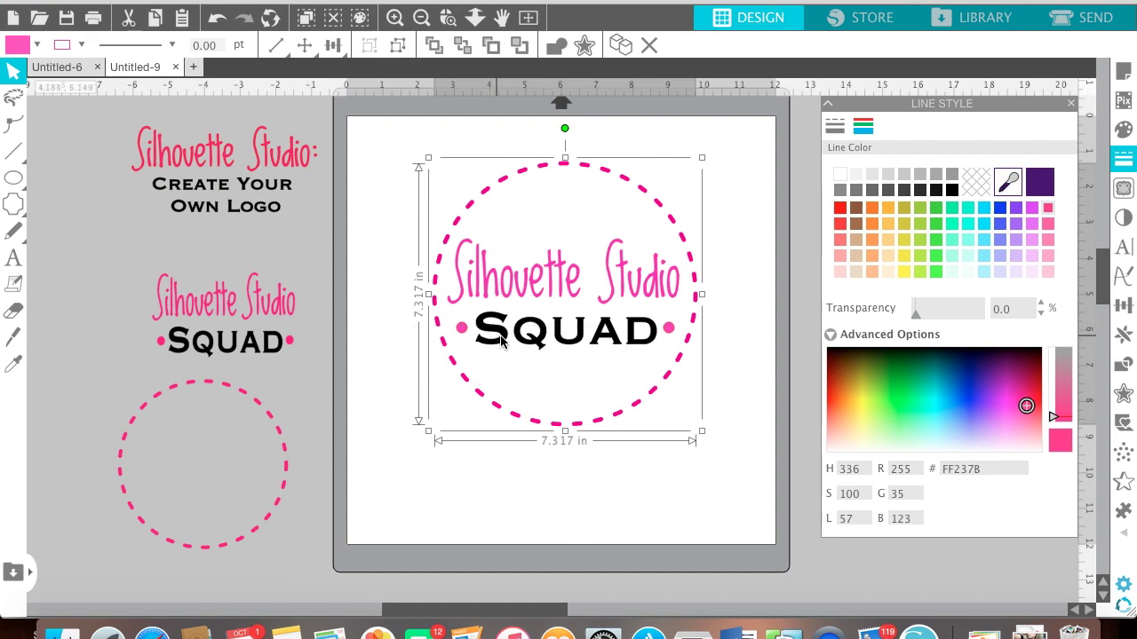
left_click(502, 374)
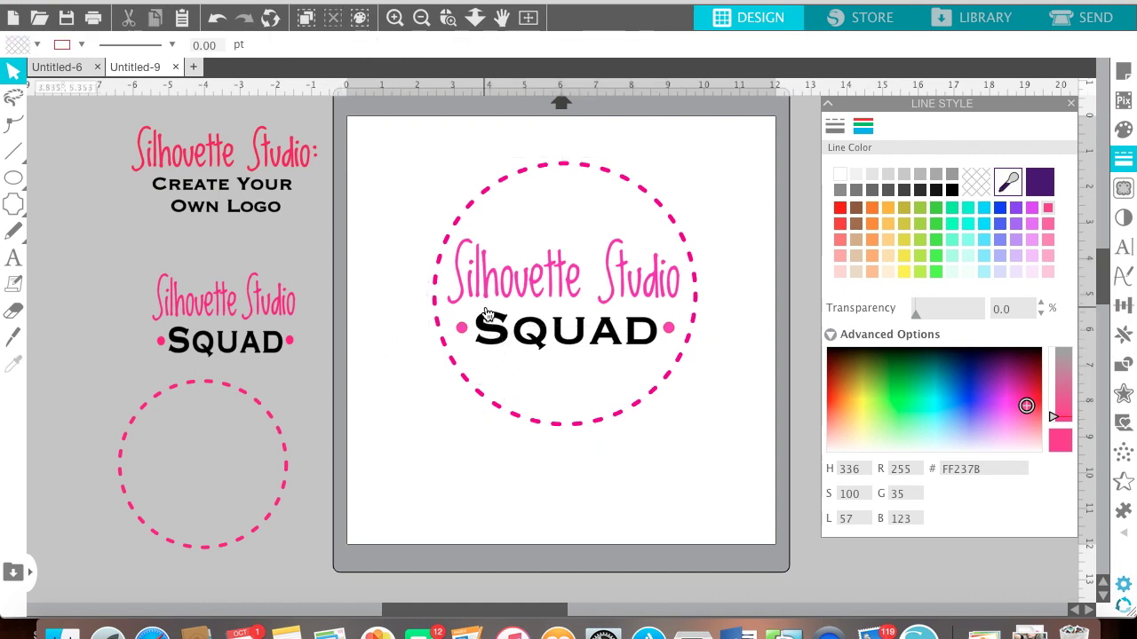
left_click(501, 333)
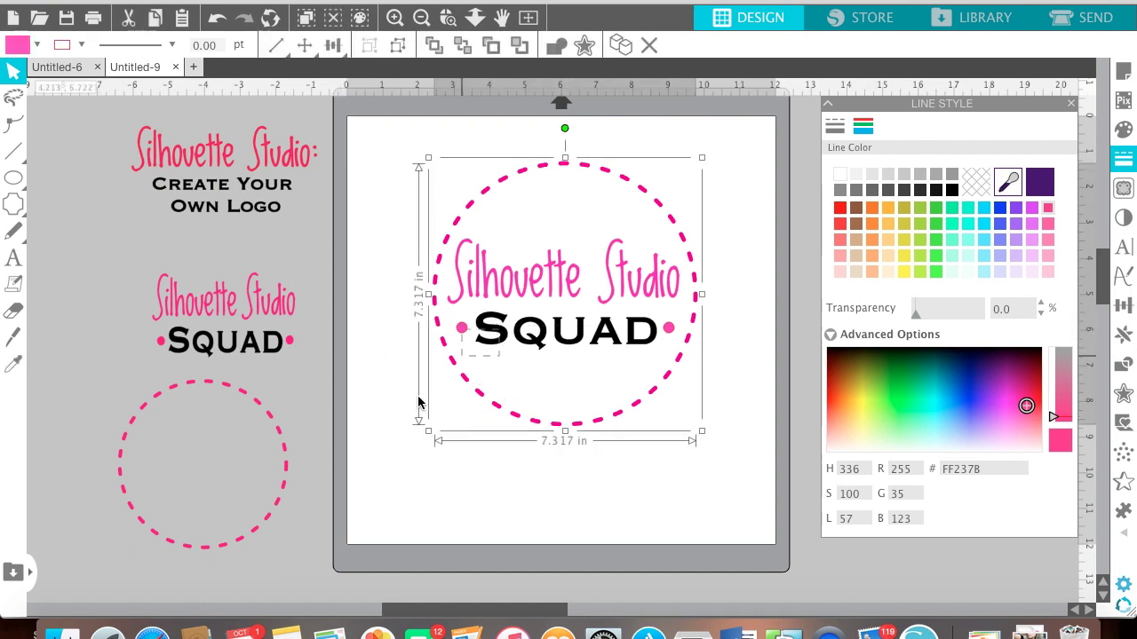
right_click(641, 434)
left_click(710, 373)
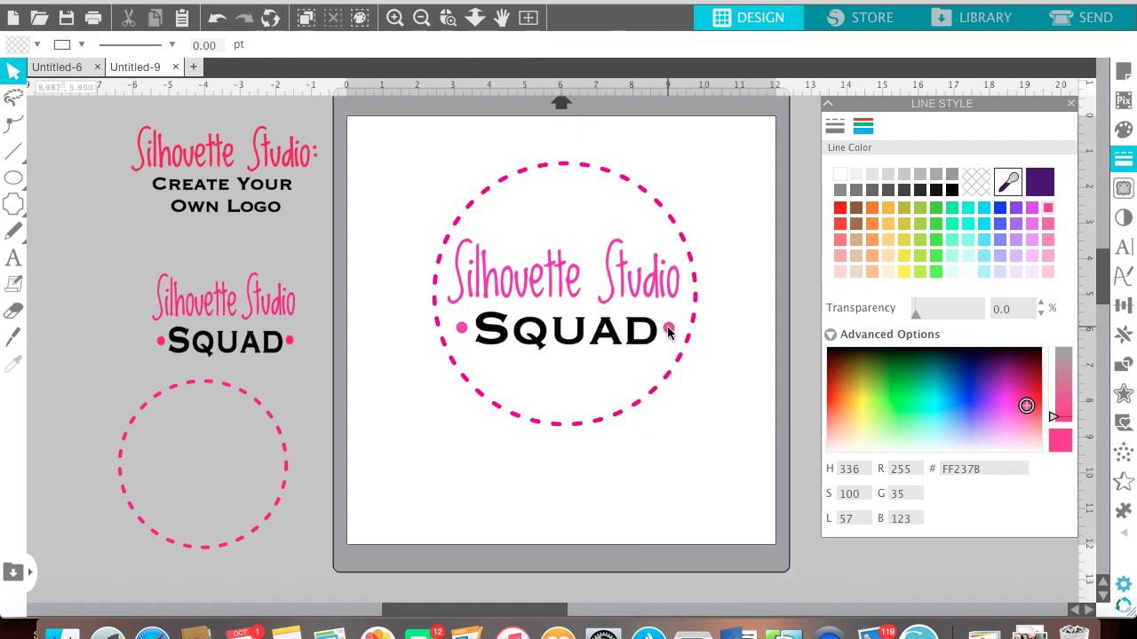
left_click(694, 337)
left_click(717, 300)
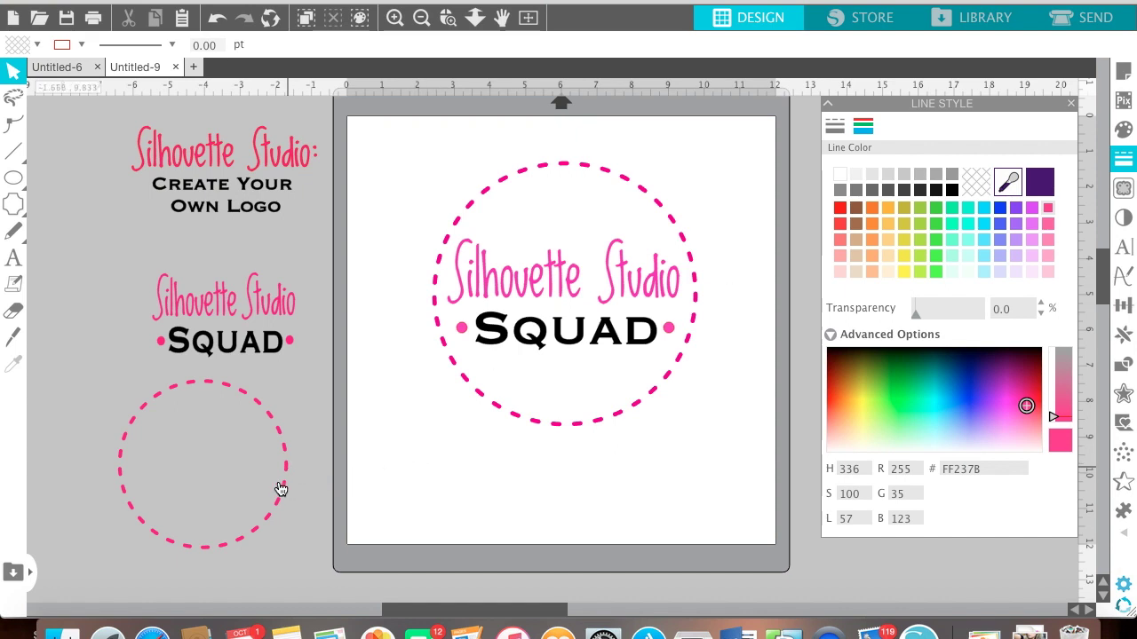
- Review the logo on the Silhouette Studio Squad YouTube channel and Facebook page, then return to Silhouette Studio
left_click(152, 632)
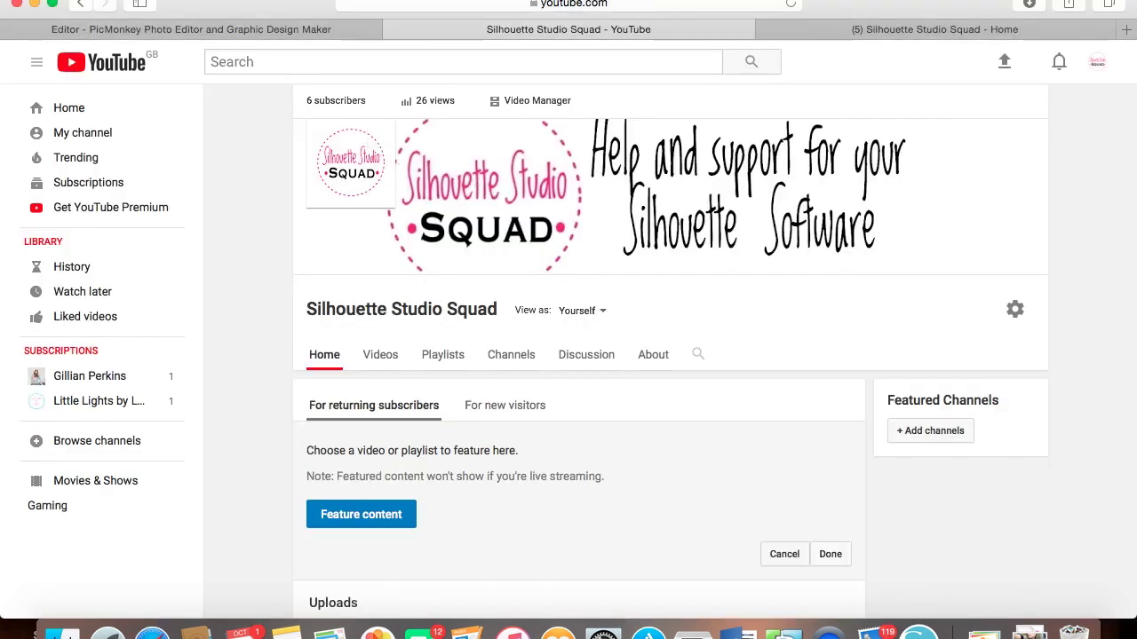
left_click(928, 33)
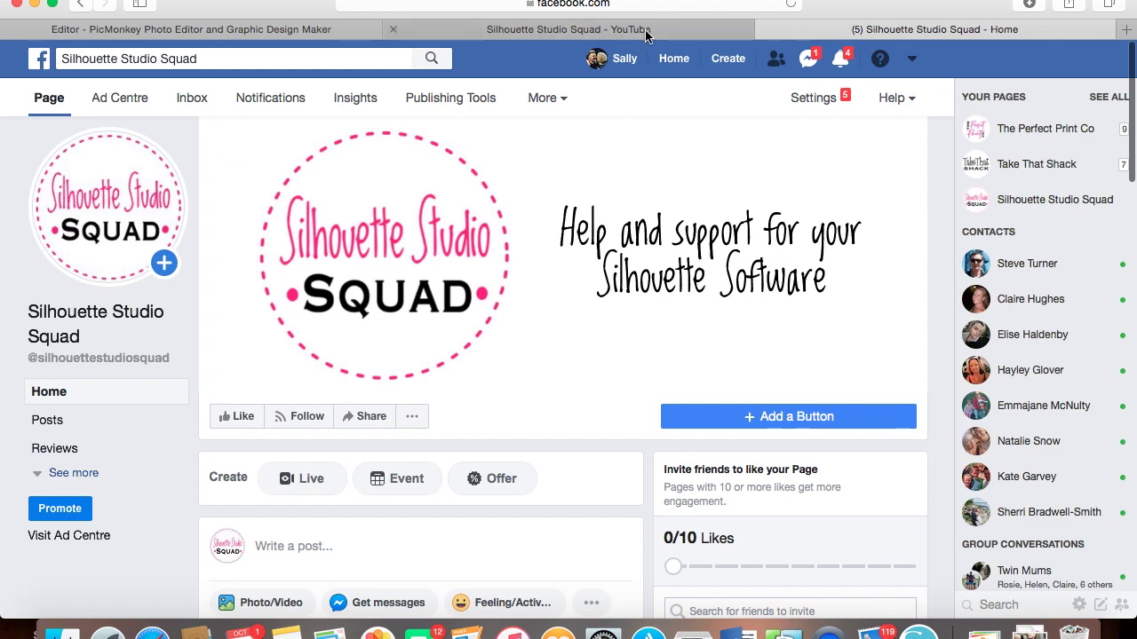
left_click(918, 632)
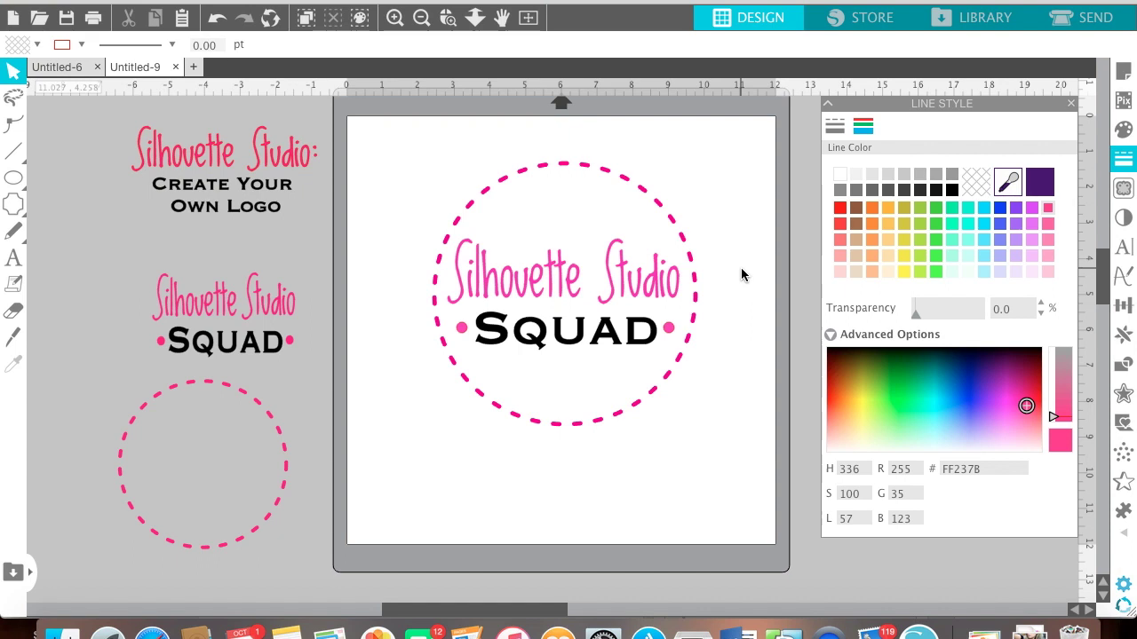
- Capture a screenshot of the page area around the finished logo, about 373 by 364 pixels
key("super+shift+4")
mouse_move(397, 135)
left_mouse_down()
mouse_move(577, 331)
mouse_move(726, 456)
left_mouse_up()
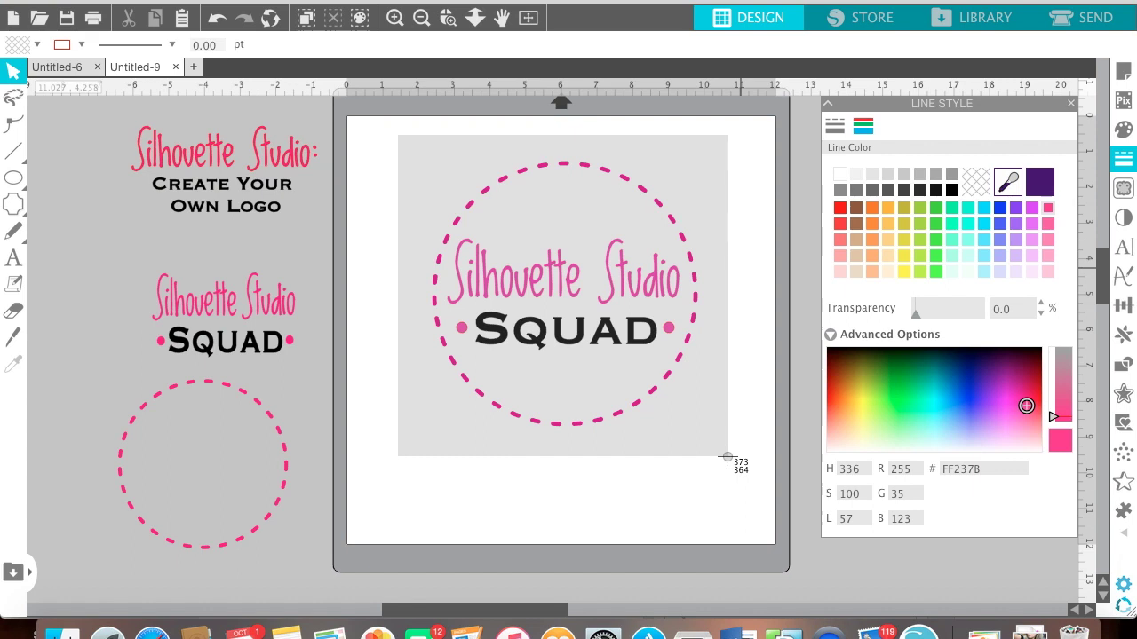
left_click_drag(726, 456, 726, 457)
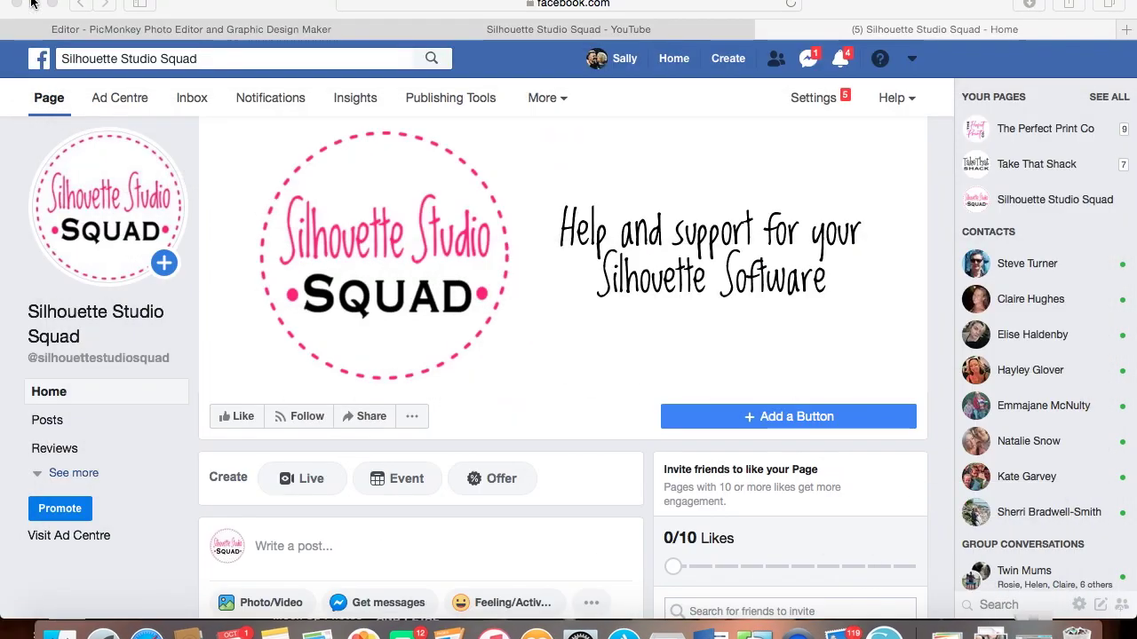
- Switch to PicMonkey in the browser and open the new logo screenshot from the Desktop for editing
left_click(290, 31)
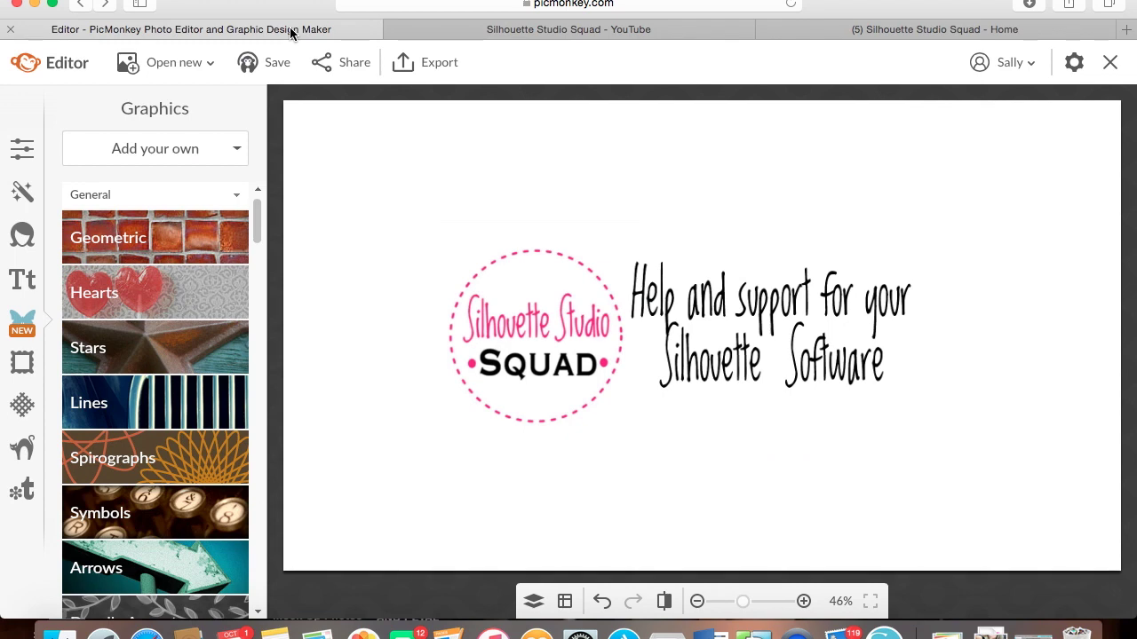
left_click(191, 71)
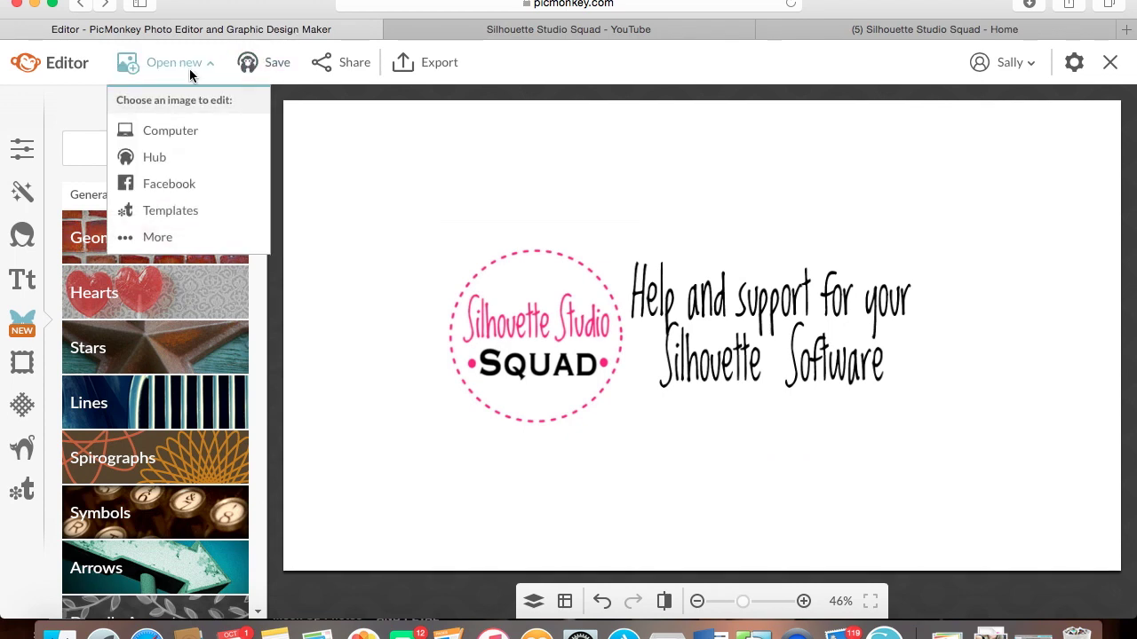
left_click(188, 133)
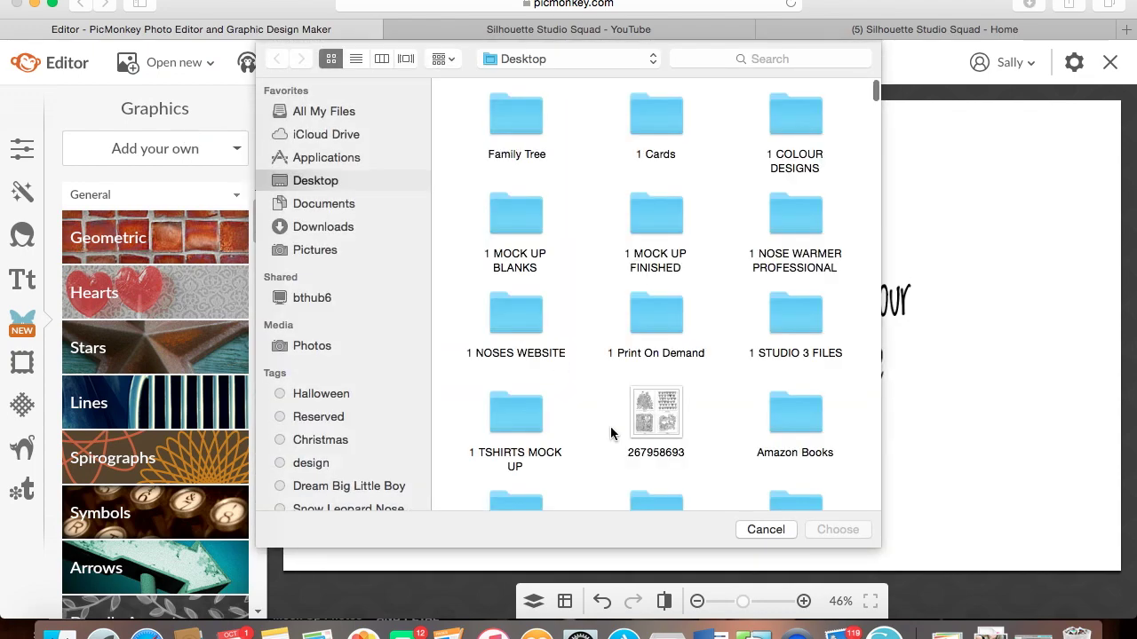
scroll(610, 428, "down", 20)
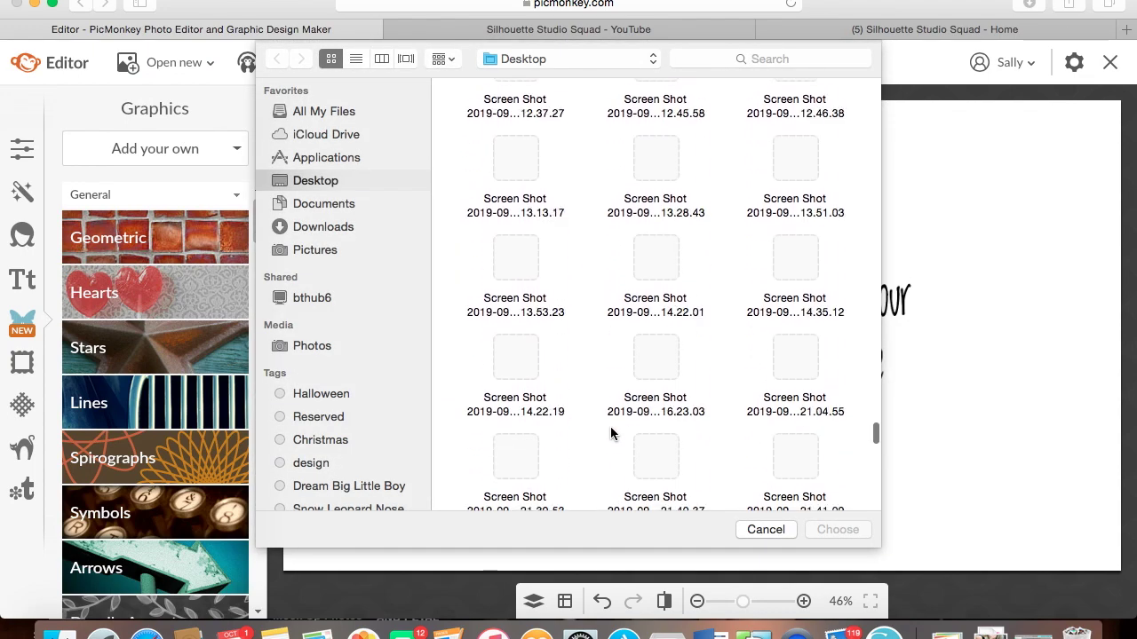
scroll(610, 433, "down", 5)
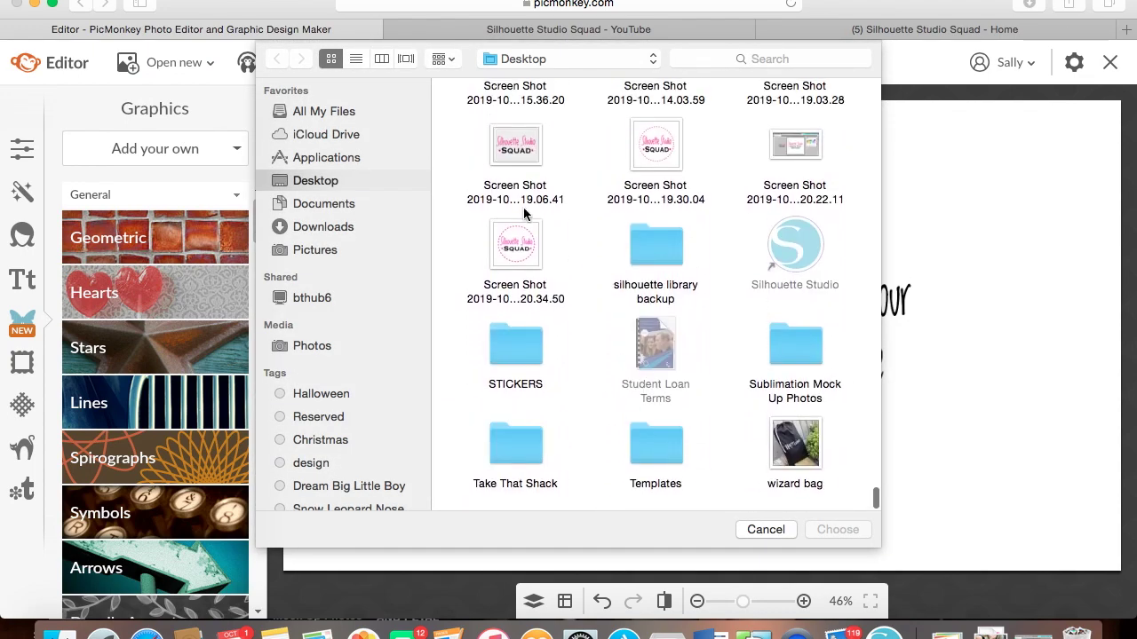
double_click(523, 253)
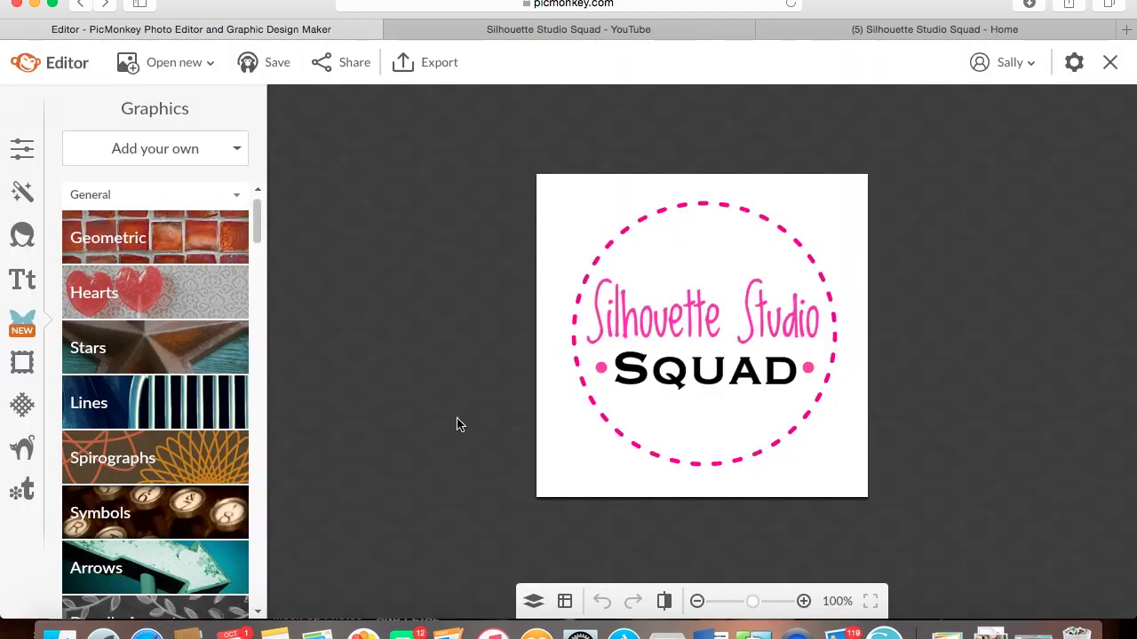
- Resize the logo image to 1000 x 1000 pixels and apply the change
left_click(22, 149)
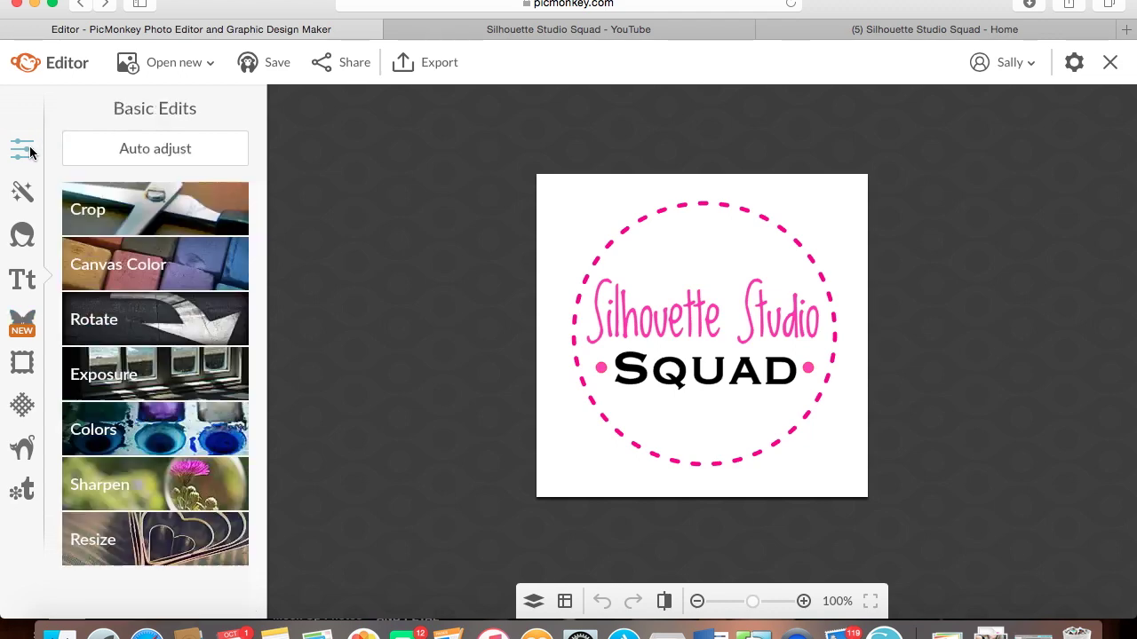
left_click(180, 544)
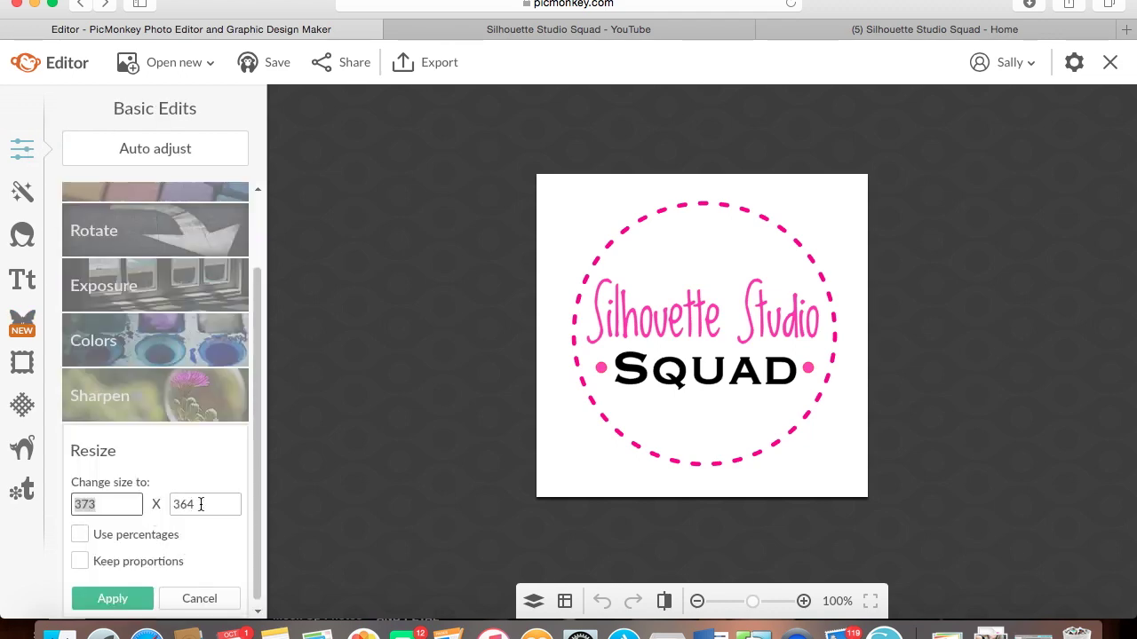
double_click(200, 505)
type("1")
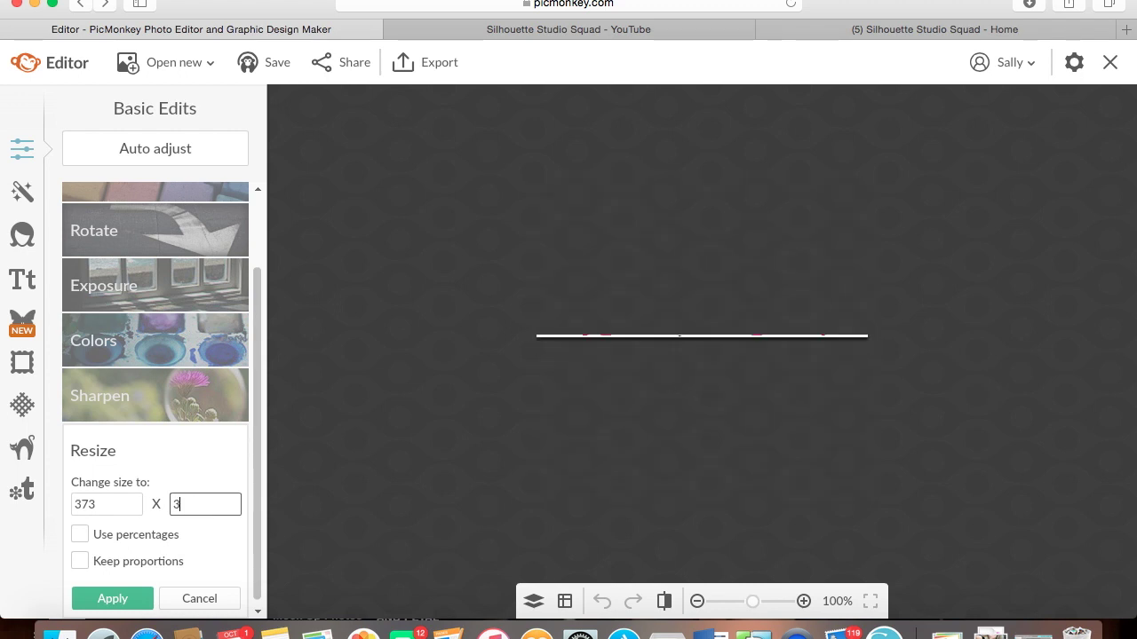
type("000")
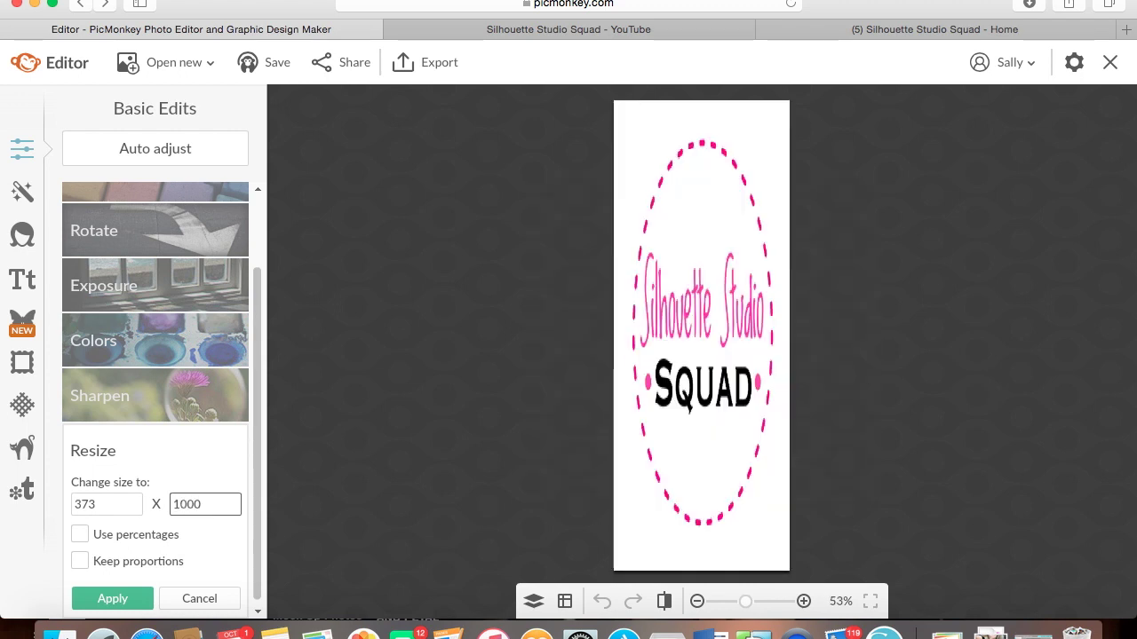
left_click(122, 504)
key("BackSpace")
key("BackSpace")
key("BackSpace")
type("1")
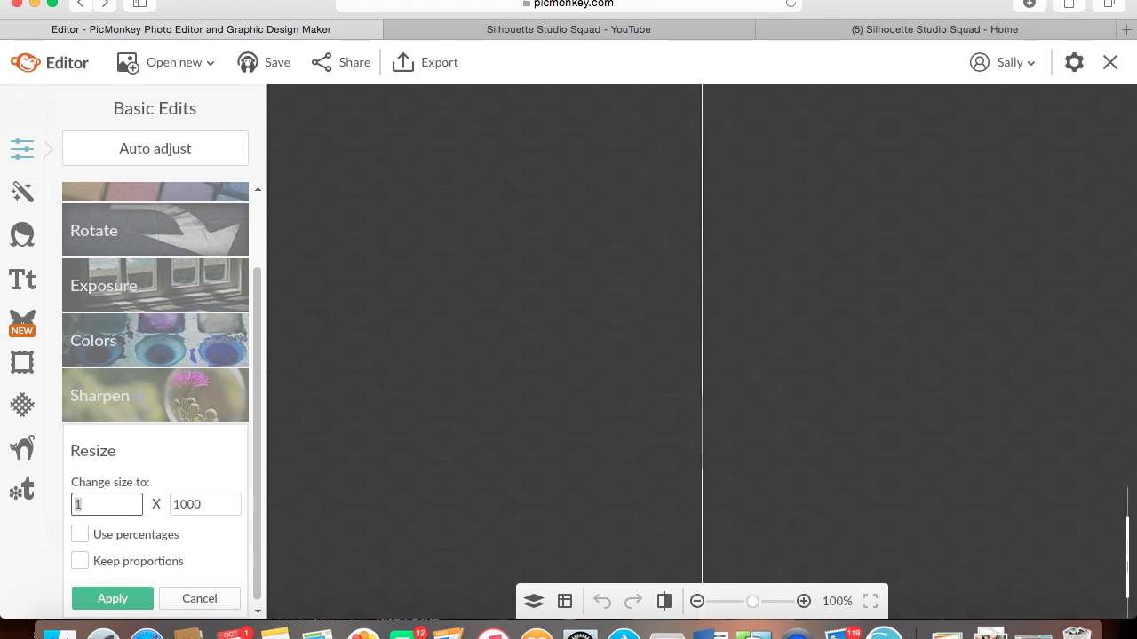
type("000")
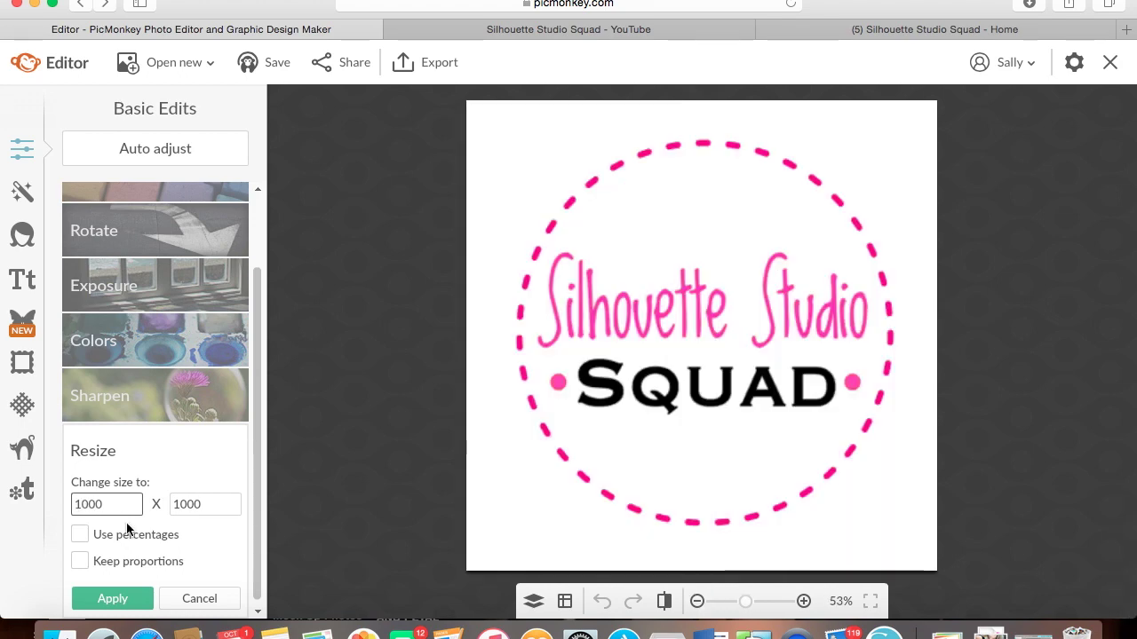
left_click(112, 599)
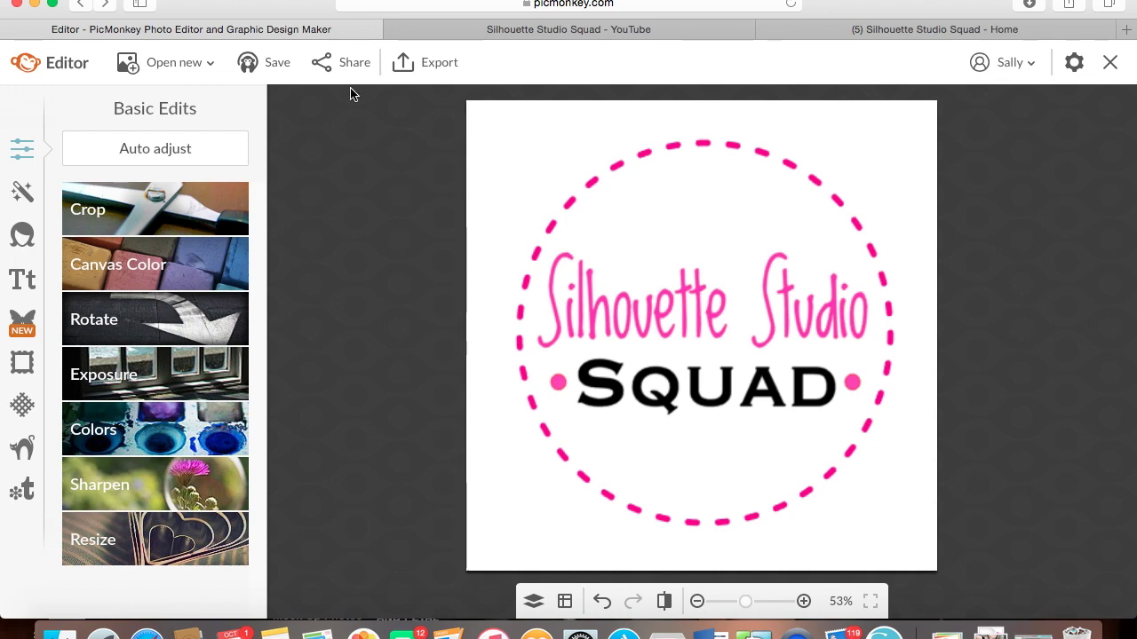
- Export the resized logo to the computer as a .jpg at Pierce quality
left_click(440, 61)
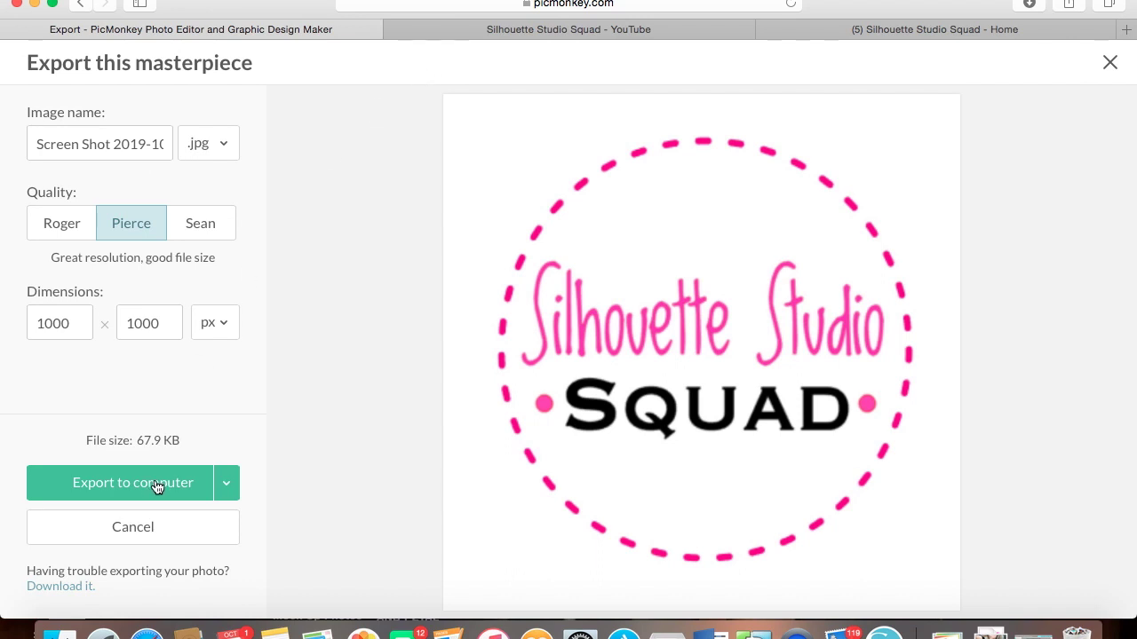
left_click(157, 486)
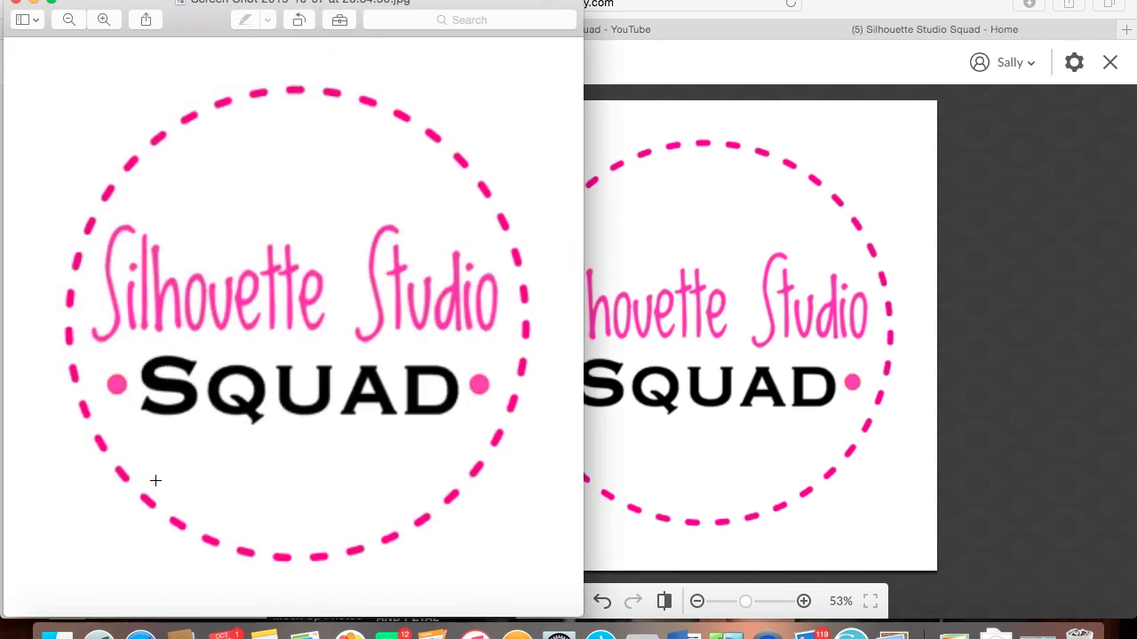
- Move the exported logo image from Downloads to the LOGOS folder and close its preview
left_click(316, 6)
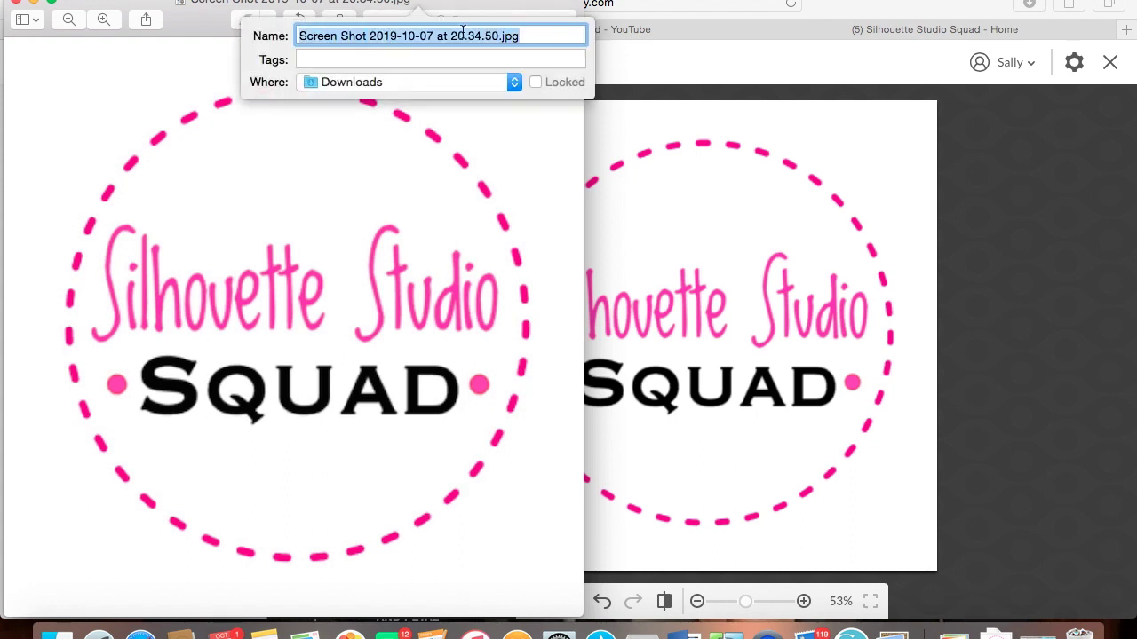
left_click(514, 83)
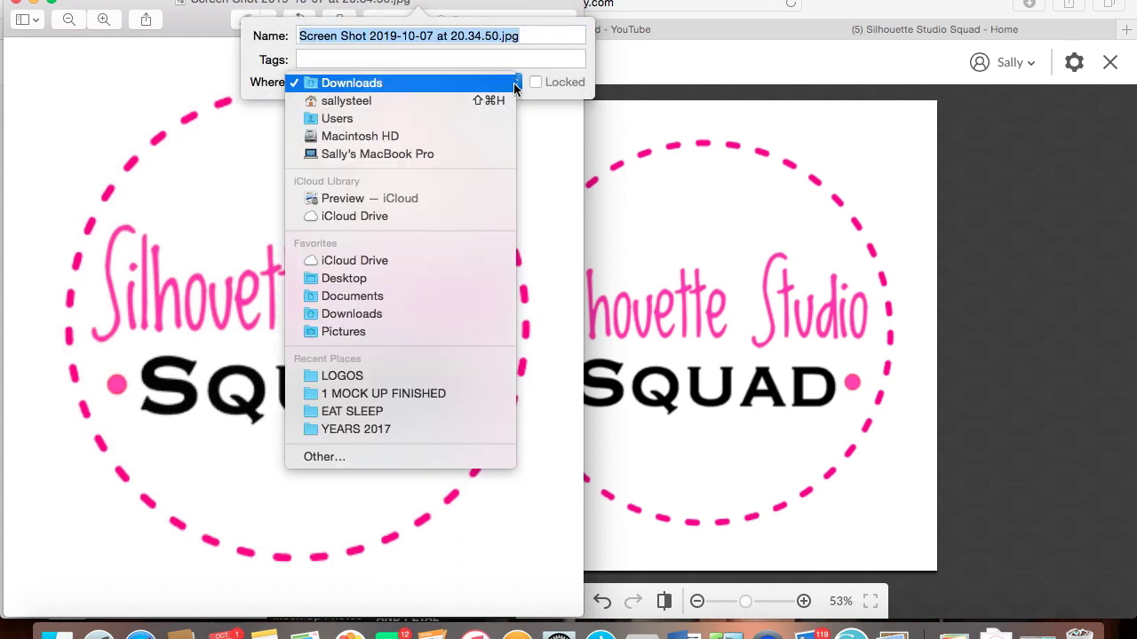
left_click(417, 376)
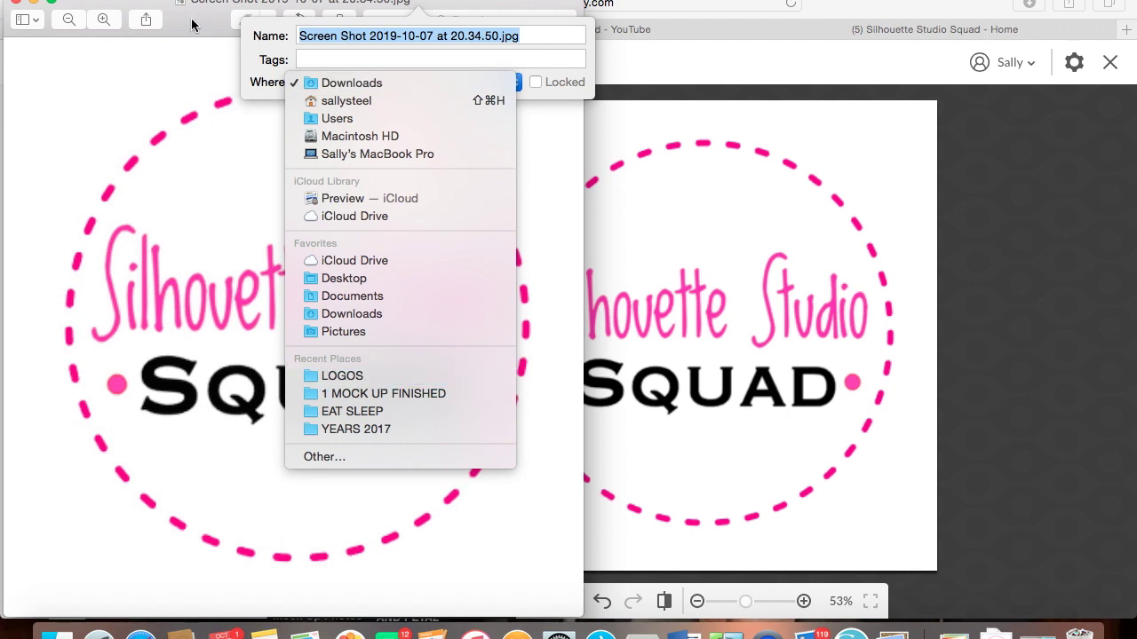
key("Return")
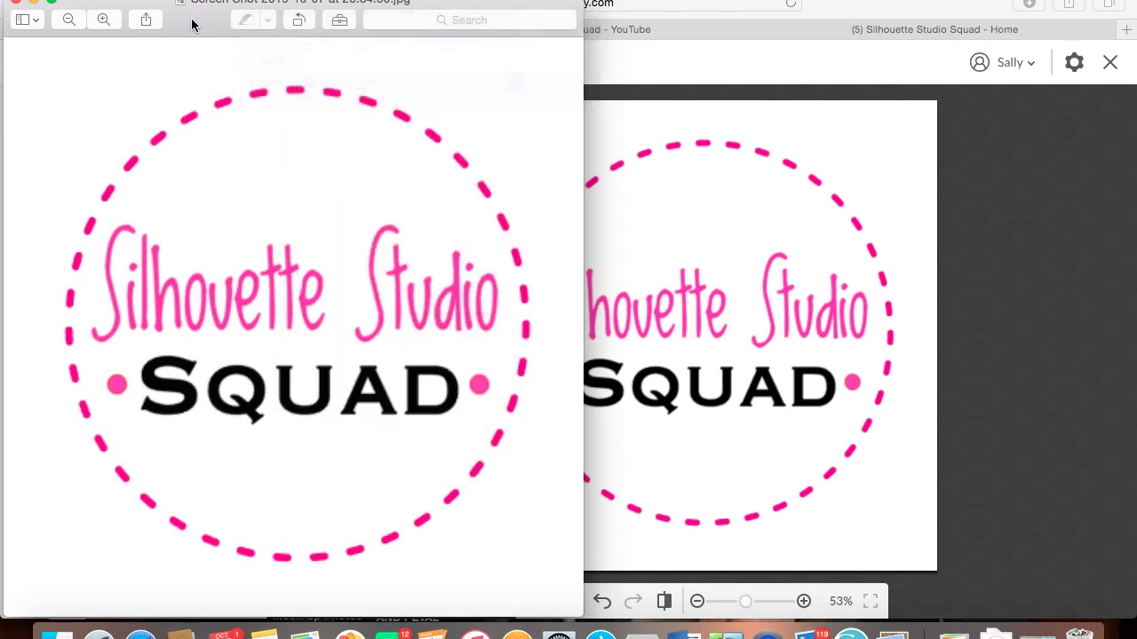
left_click(19, 5)
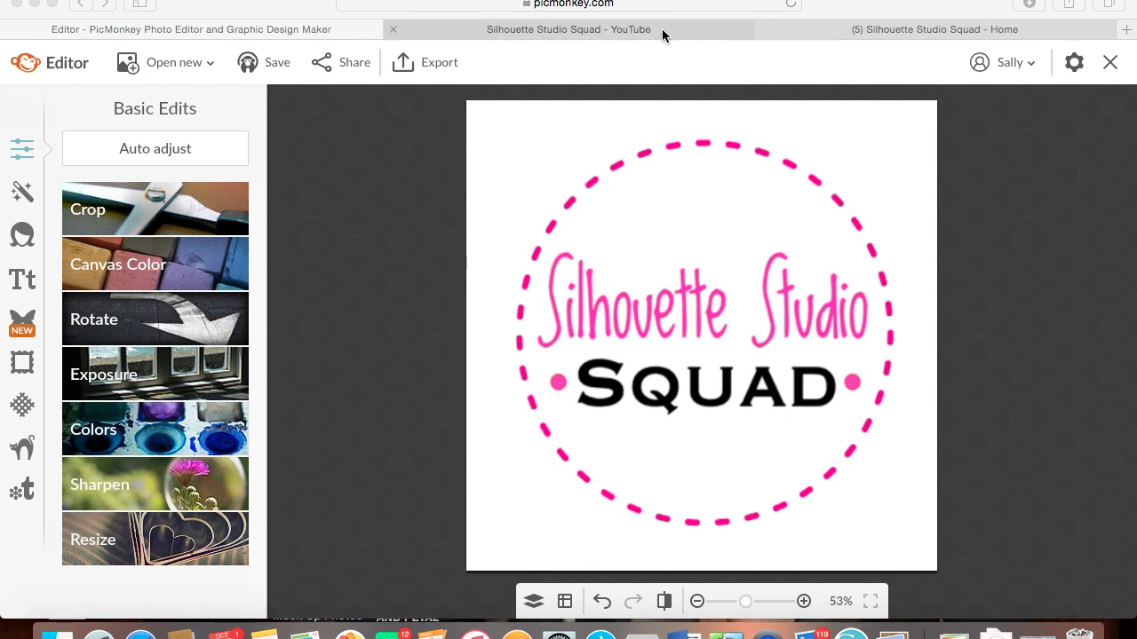
- Switch to the Silhouette Studio Squad Facebook page to view the logo in use
left_click(858, 34)
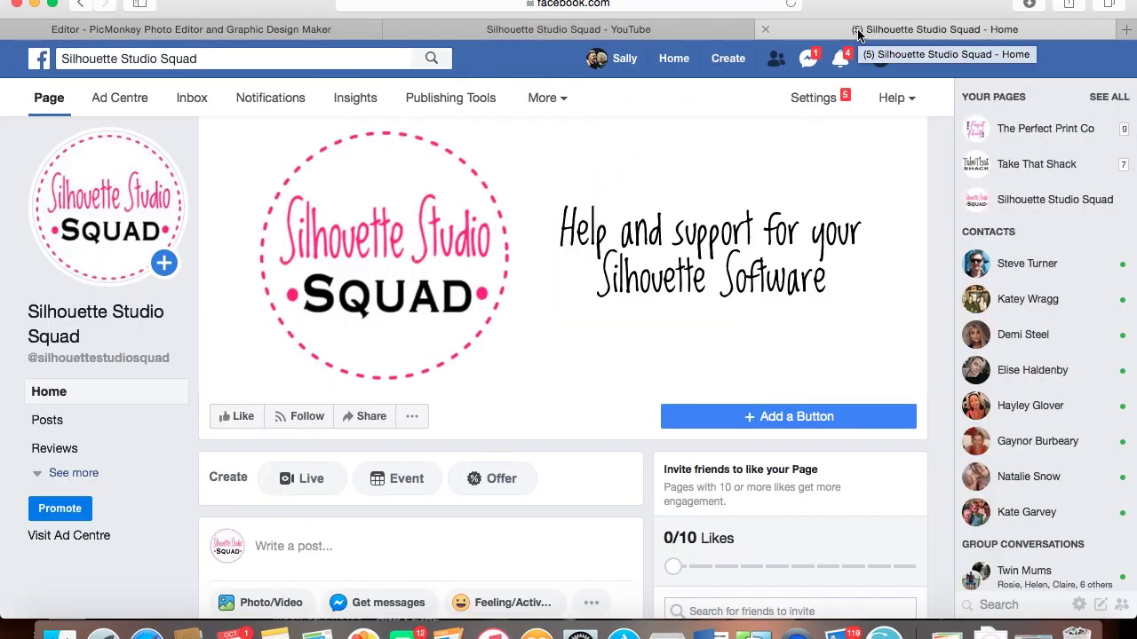